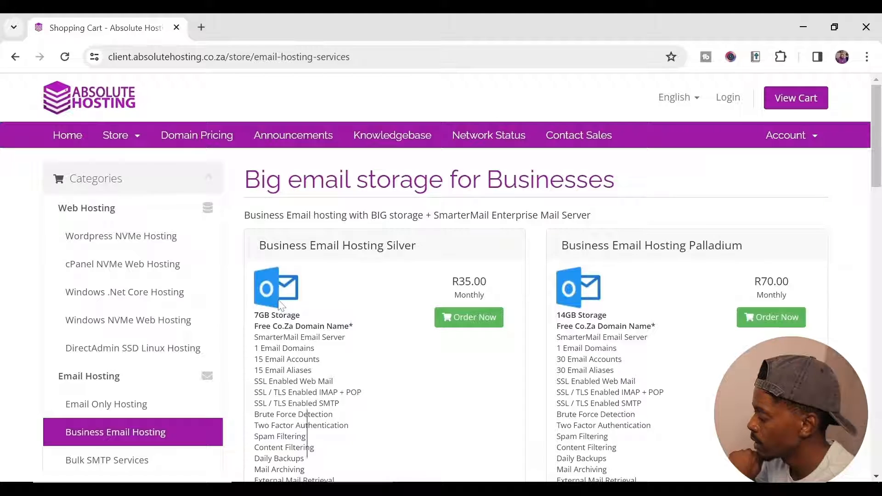
# Step: Scroll through the Absolute Hosting Business Email Hosting plans
pyautogui.scroll(-5, 312, 308)
pyautogui.scroll(5, 312, 307)
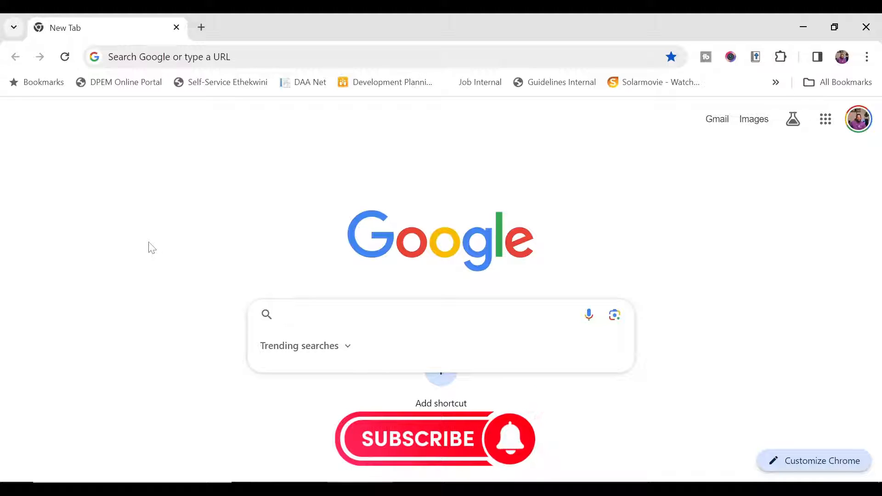
# Step: Search Google for 'signture hound' and open the Signature Hound site
pyautogui.write('sign')
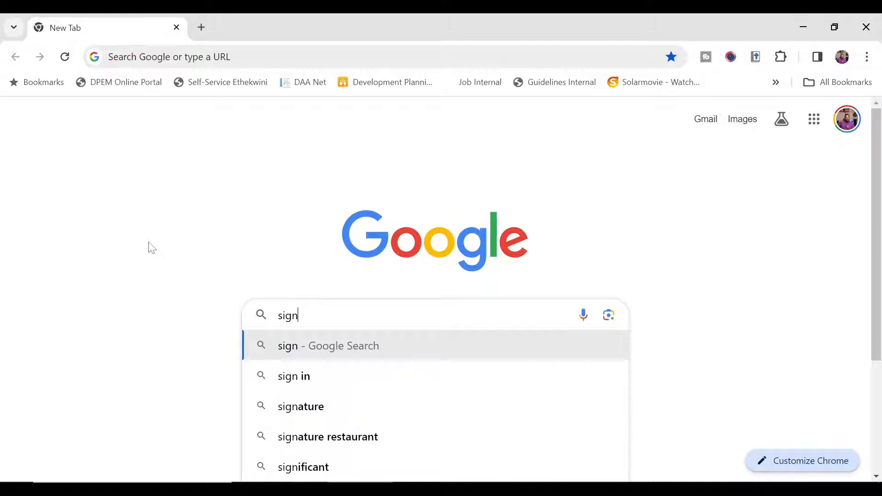
pyautogui.write('ture hound')
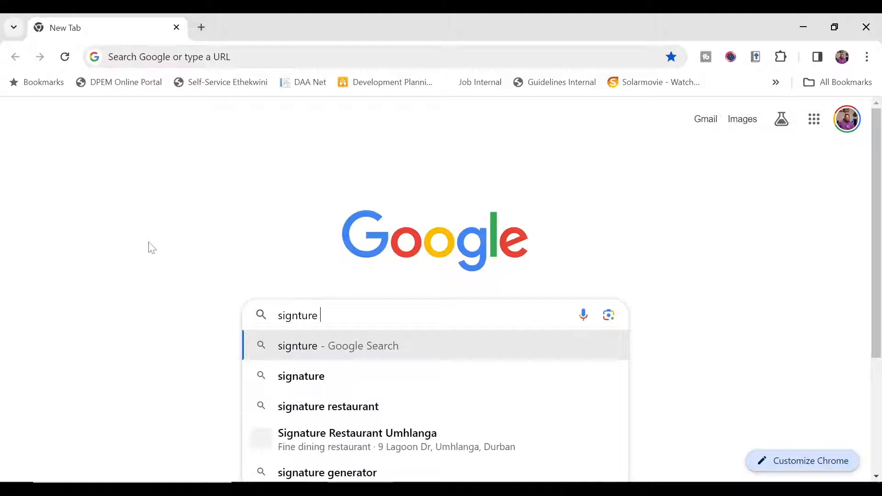
pyautogui.press('Return')
pyautogui.scroll(-5, 301, 268)
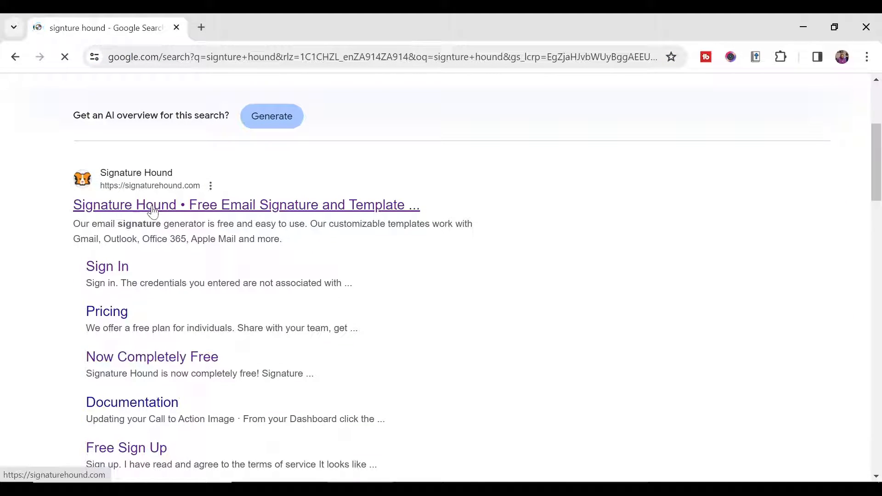
pyautogui.click(153, 206)
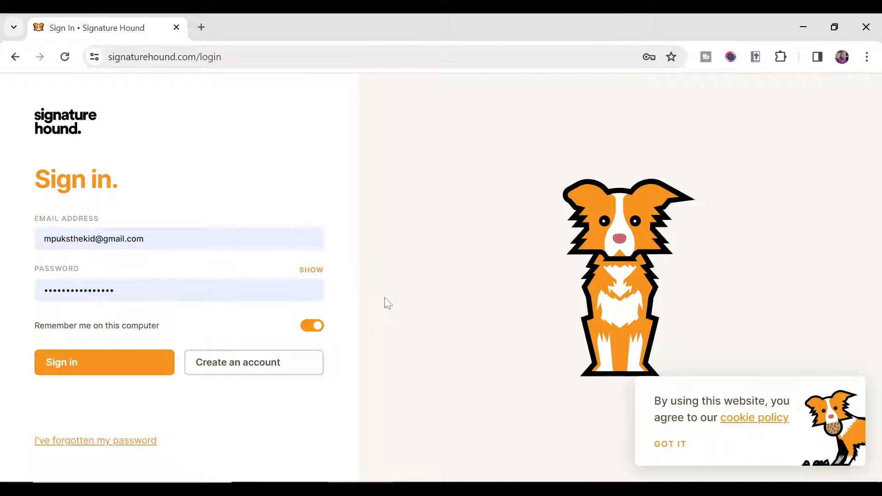
# Step: Open the Create an account form and toggle the terms of service switch
pyautogui.click(236, 362)
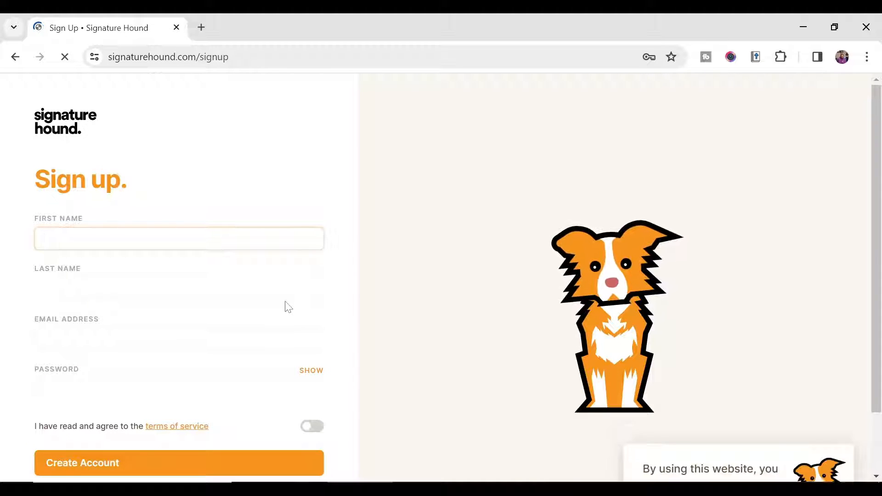
pyautogui.scroll(-2, 88, 229)
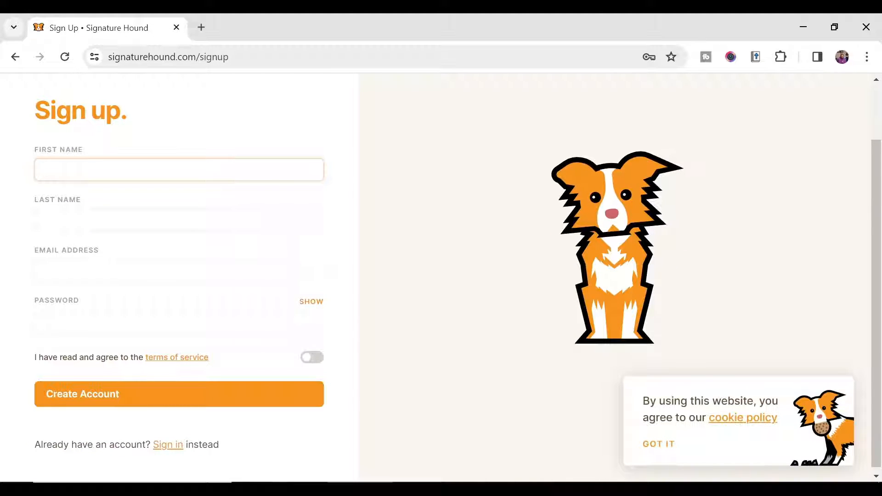
pyautogui.click(301, 360)
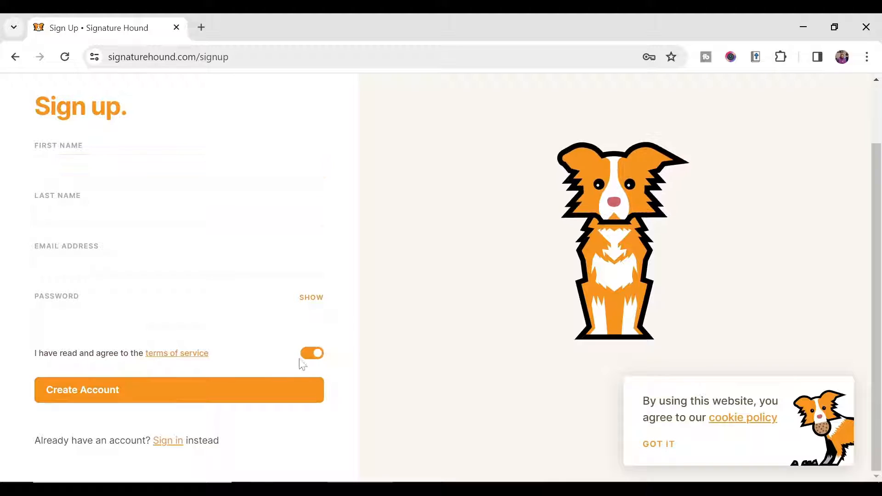
pyautogui.moveTo(79, 358); pyautogui.dragTo(121, 360)
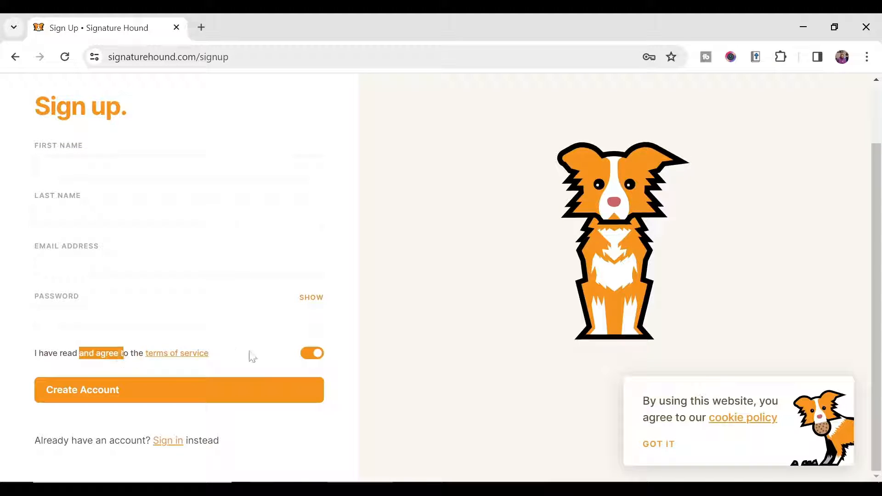
pyautogui.click(291, 359)
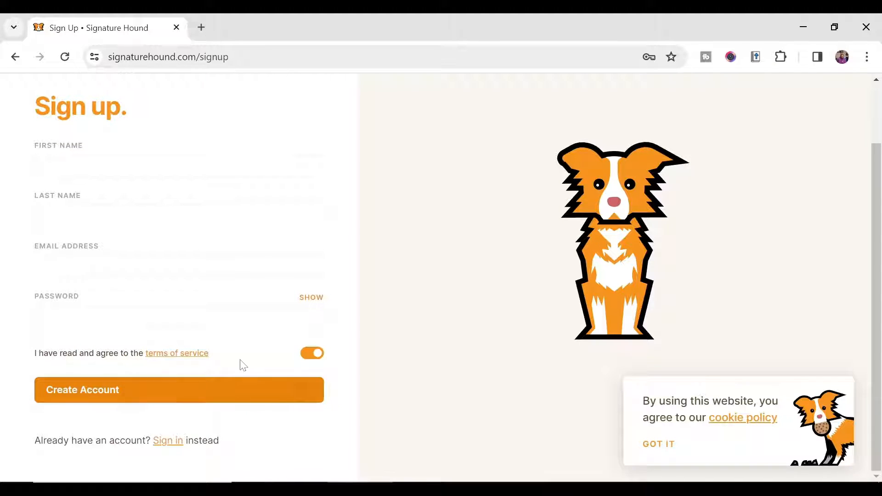
pyautogui.scroll(2, 240, 362)
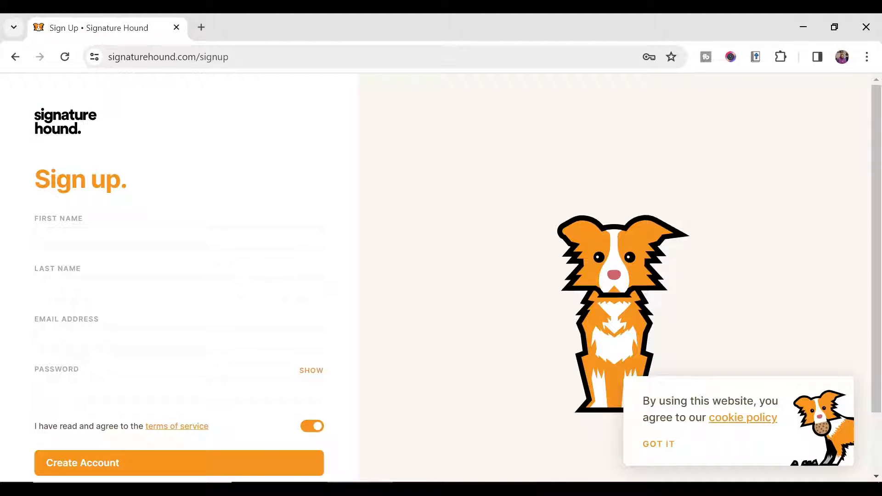
pyautogui.scroll(-2, 193, 225)
pyautogui.scroll(2, 149, 220)
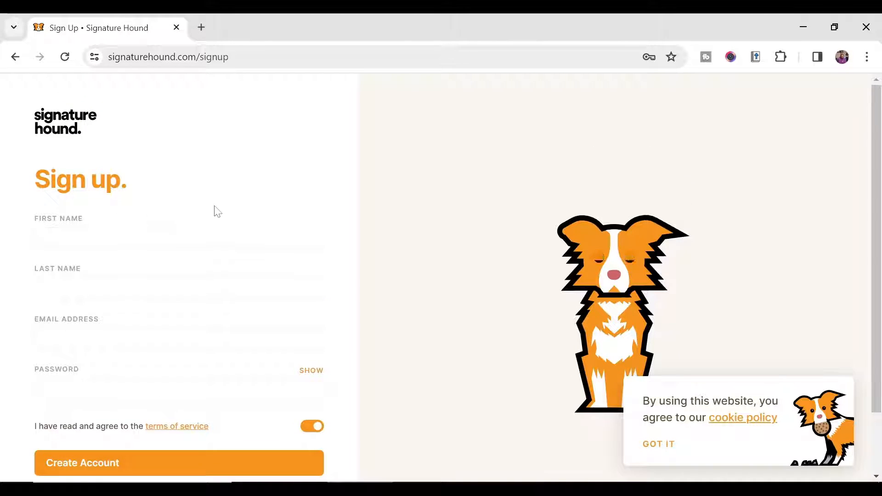
pyautogui.scroll(-2, 101, 253)
pyautogui.scroll(2, 92, 230)
# Step: Return to Sign in and log in with the saved autofill credentials
pyautogui.click(15, 57)
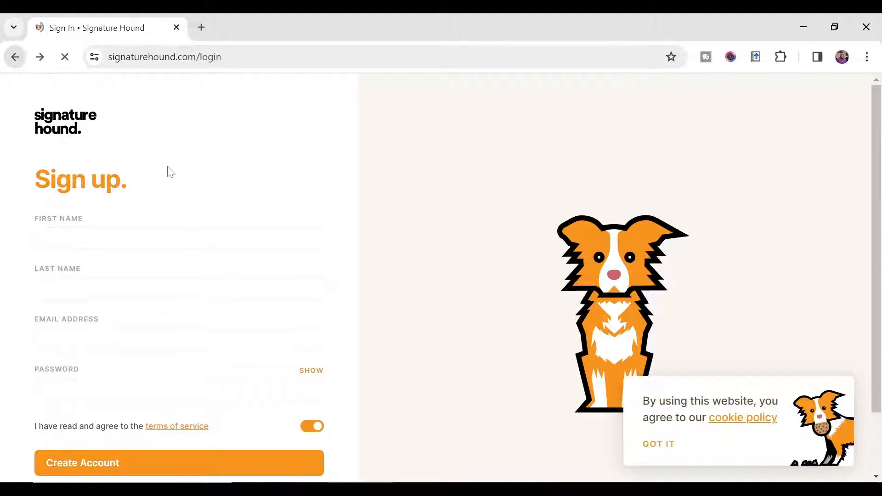
pyautogui.click(111, 367)
pyautogui.click(138, 238)
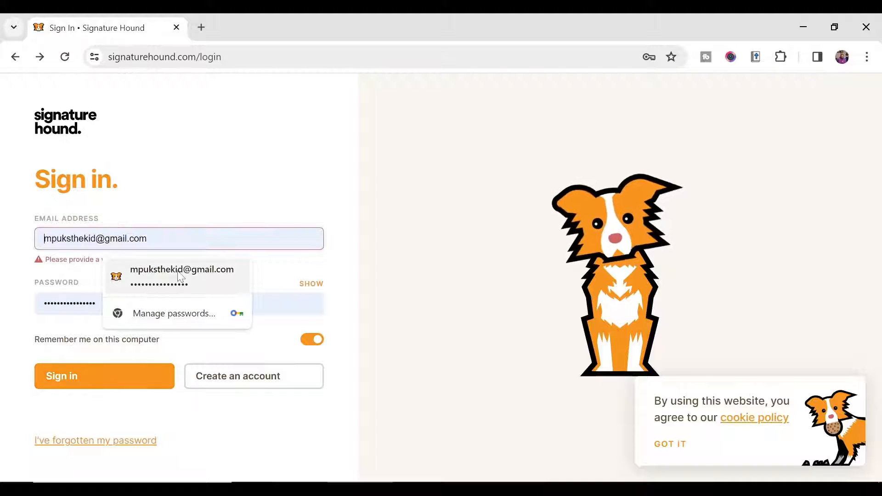
pyautogui.click(177, 270)
pyautogui.click(170, 363)
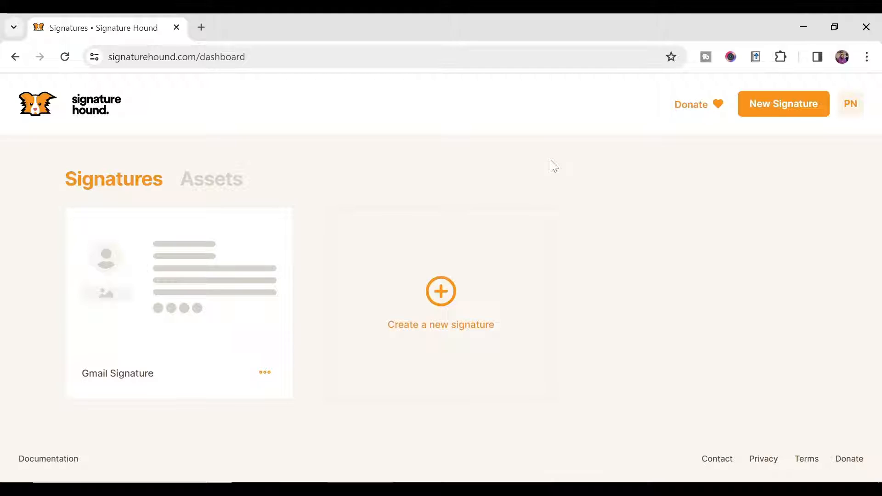
# Step: Create a new signature design named 'Mpuks Digital'
pyautogui.click(440, 300)
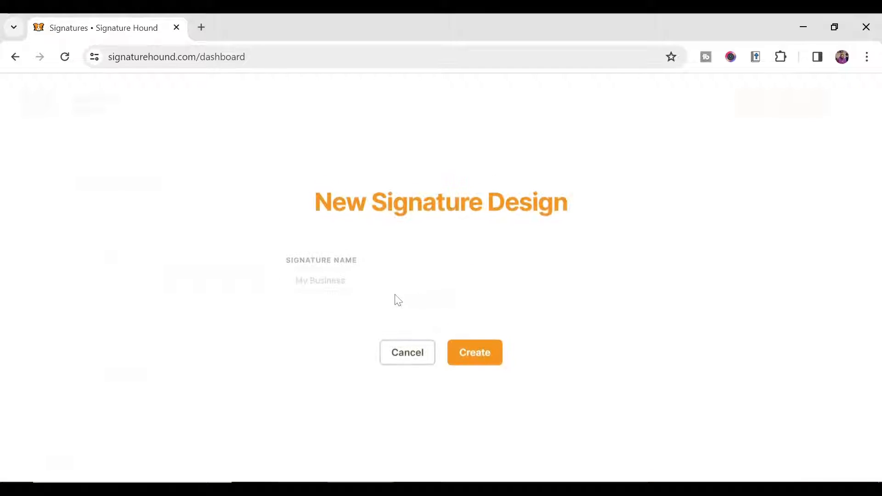
pyautogui.write('Mp')
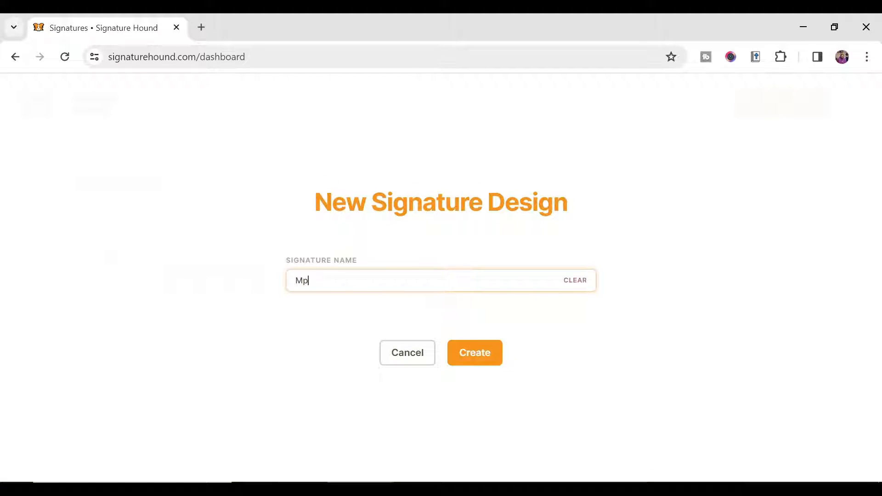
pyautogui.write('uks Di')
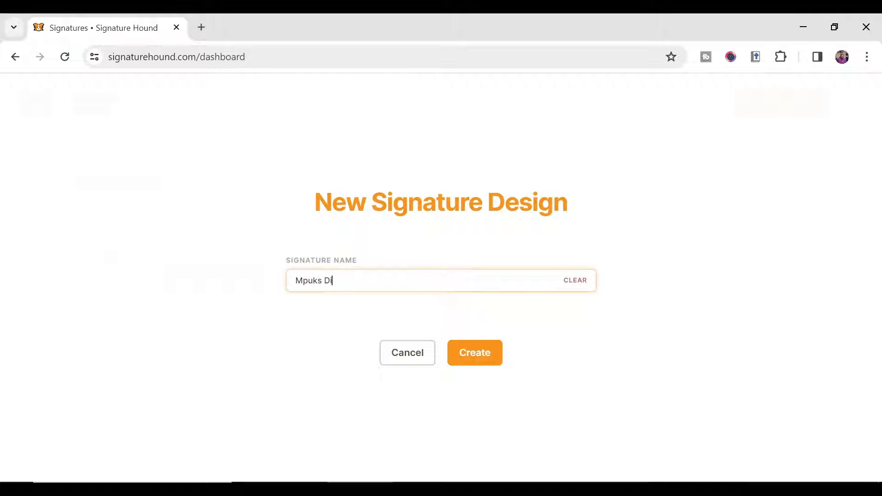
pyautogui.write('gital')
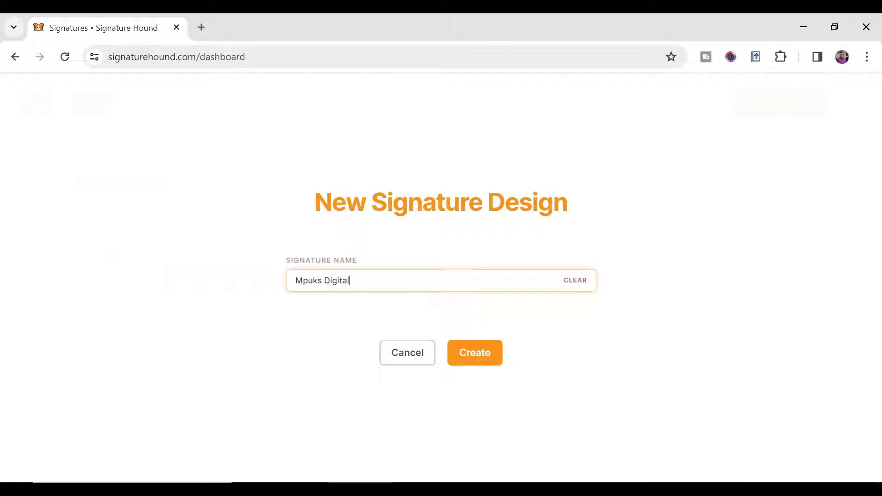
pyautogui.click(487, 355)
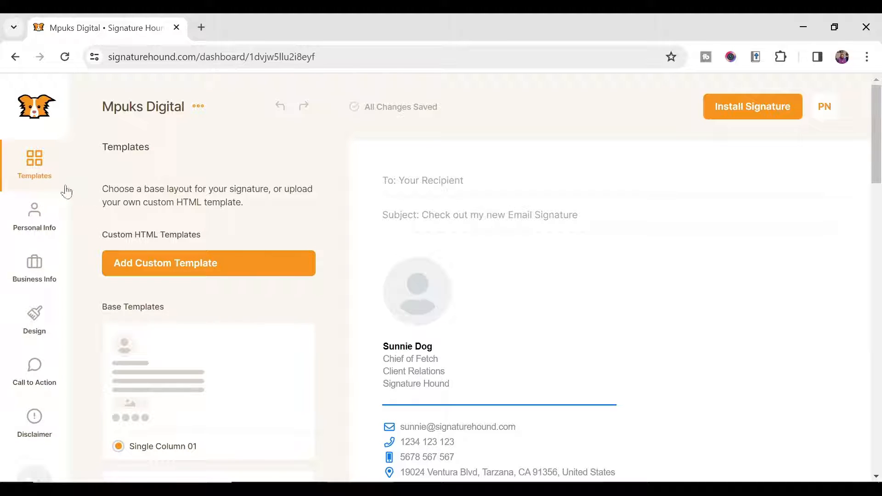
# Step: Try the Single Column 02 and Single Column 03 templates
pyautogui.moveTo(107, 147); pyautogui.dragTo(160, 158)
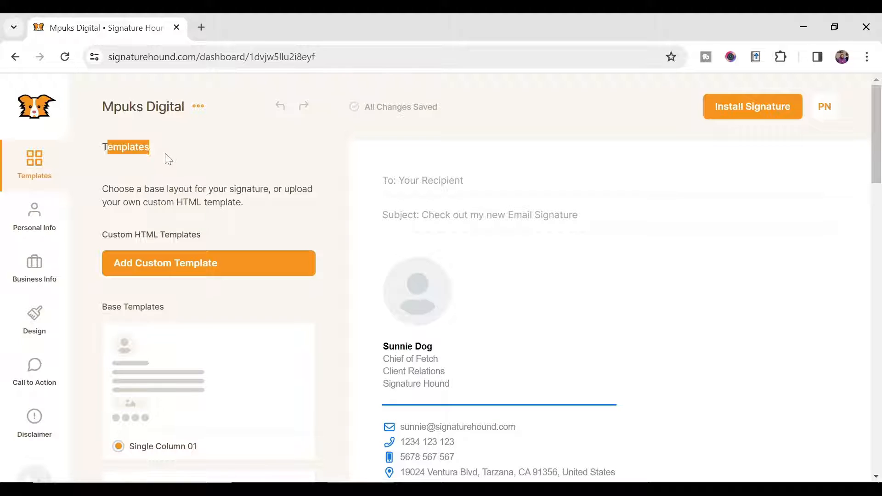
pyautogui.scroll(-5, 168, 158)
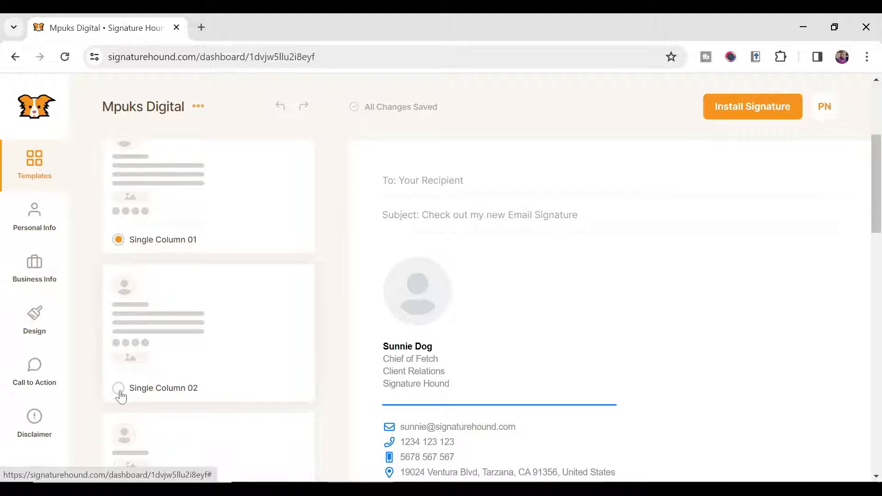
pyautogui.click(118, 390)
pyautogui.scroll(-2, 519, 313)
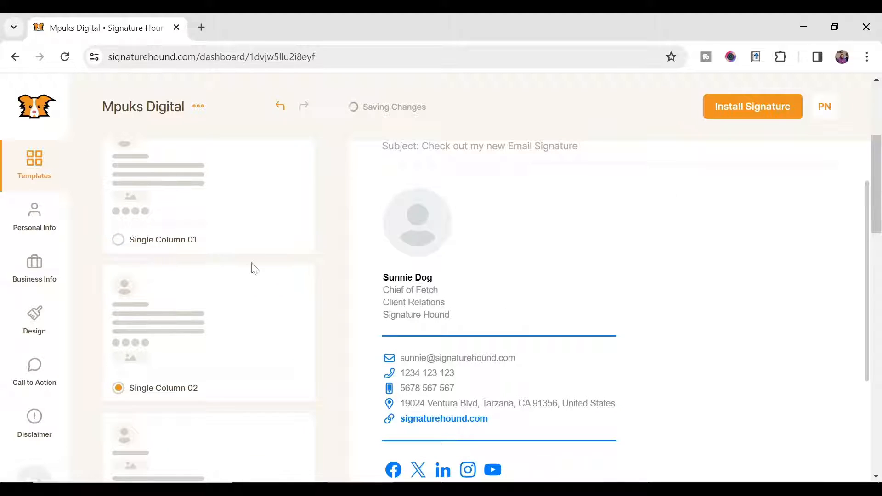
pyautogui.scroll(-10, 151, 319)
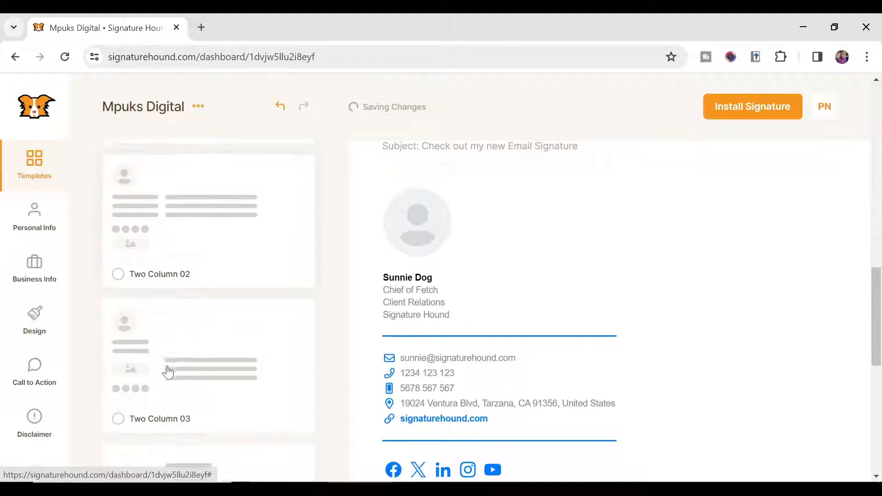
pyautogui.scroll(13, 190, 367)
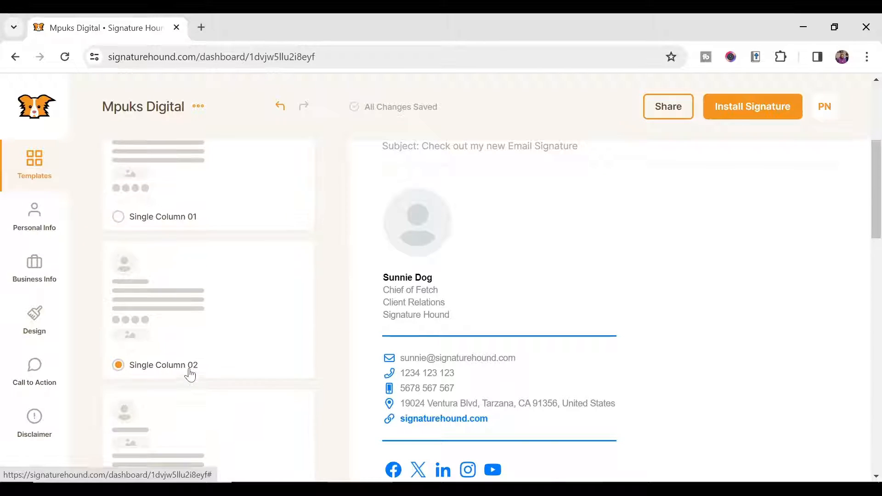
pyautogui.scroll(-3, 190, 376)
pyautogui.click(119, 376)
# Step: Try the Two Column 01, 02 and 03 templates
pyautogui.scroll(-3, 133, 388)
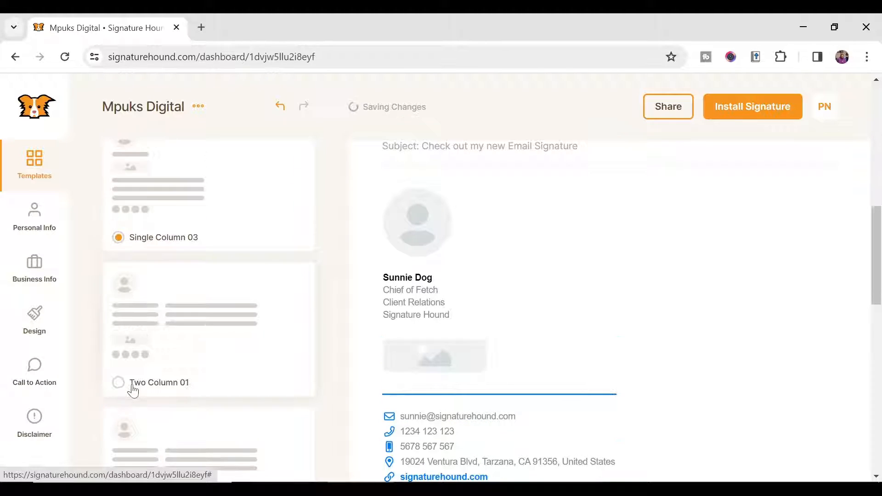
pyautogui.click(118, 382)
pyautogui.scroll(-3, 173, 346)
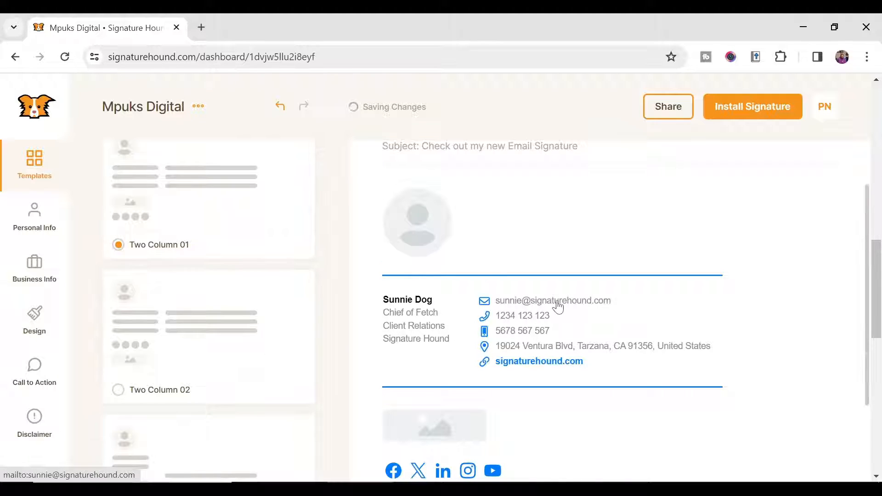
pyautogui.scroll(-1, 557, 306)
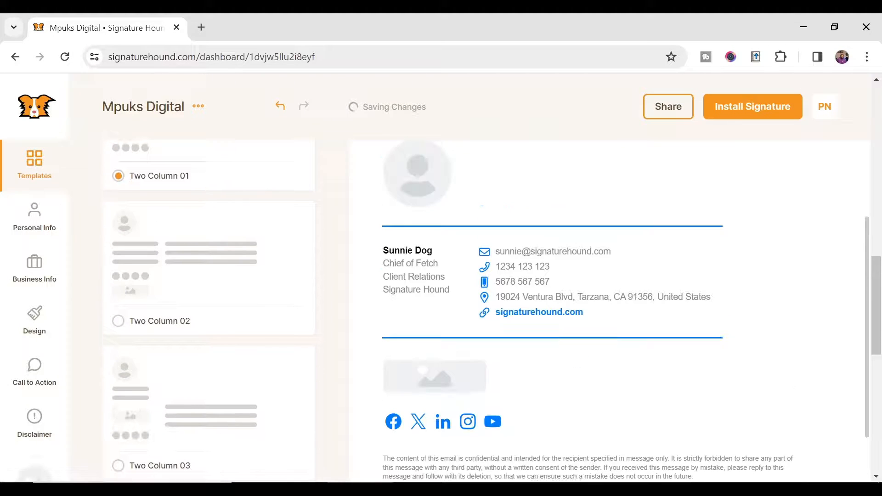
pyautogui.click(122, 328)
pyautogui.scroll(-3, 216, 322)
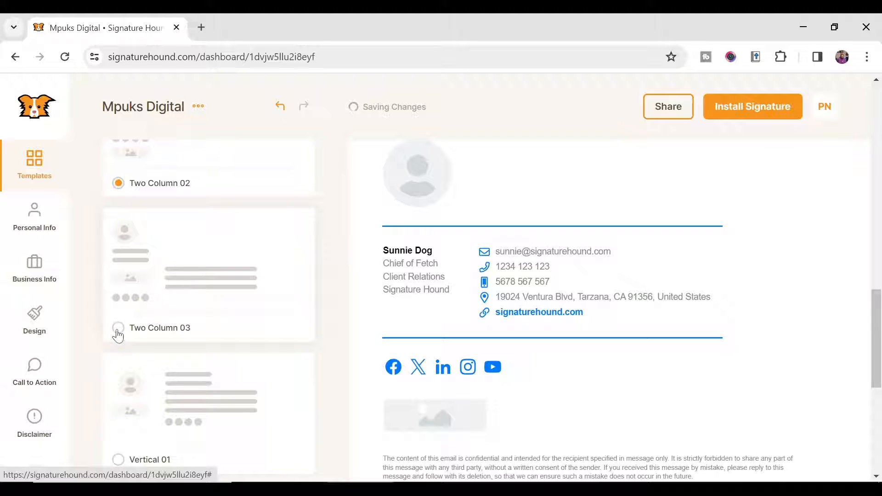
pyautogui.scroll(3, 601, 359)
pyautogui.scroll(-2, 587, 362)
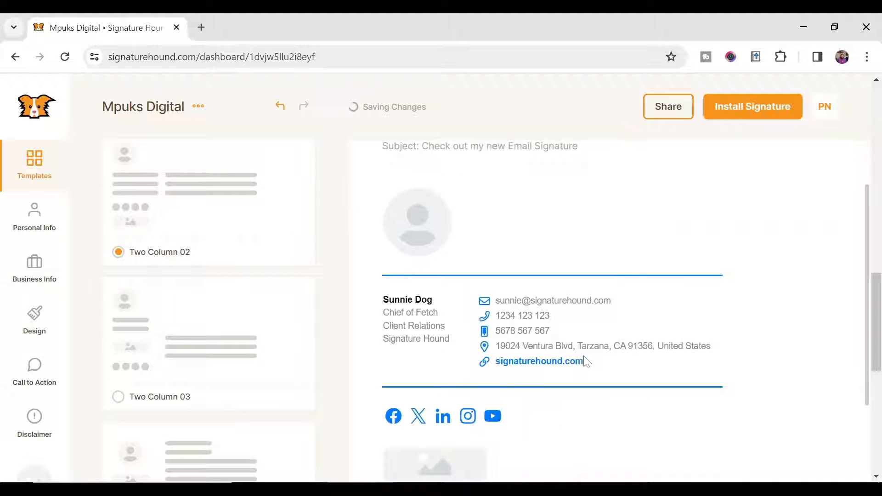
pyautogui.click(120, 393)
# Step: Apply the Vertical 01 template and open the Personal Info section
pyautogui.scroll(-3, 138, 389)
pyautogui.click(118, 390)
pyautogui.scroll(1, 261, 358)
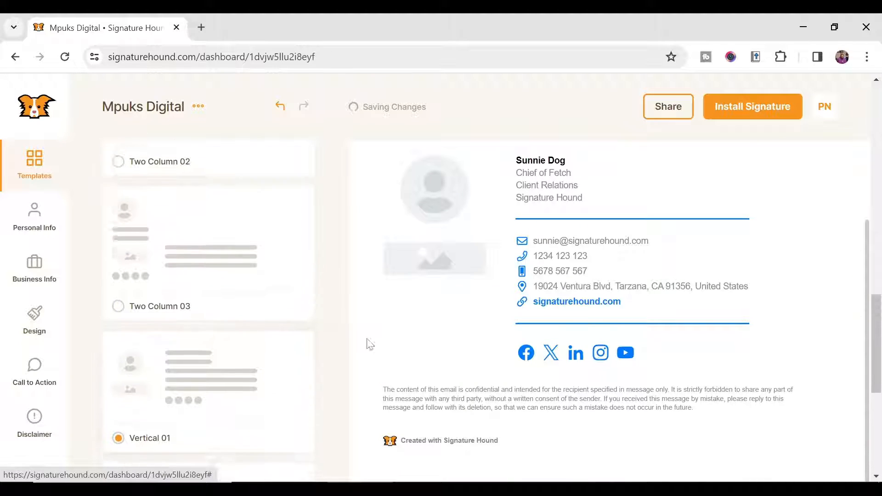
pyautogui.scroll(-3, 213, 294)
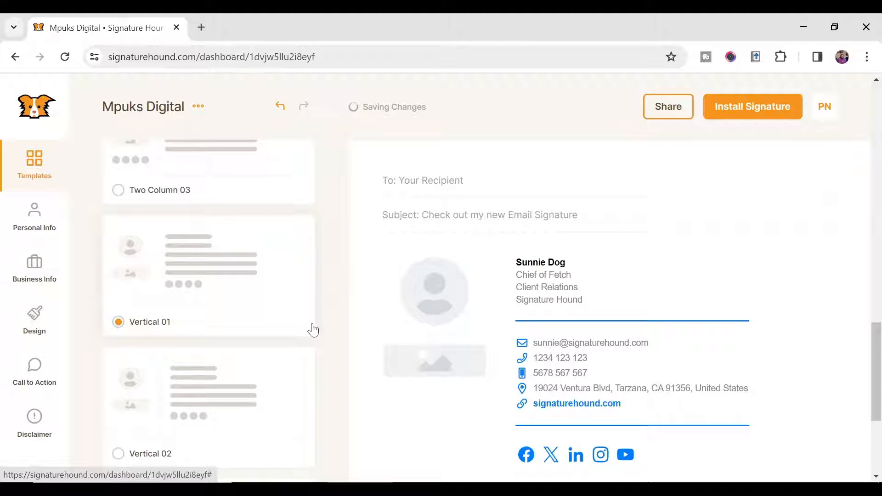
pyautogui.click(40, 214)
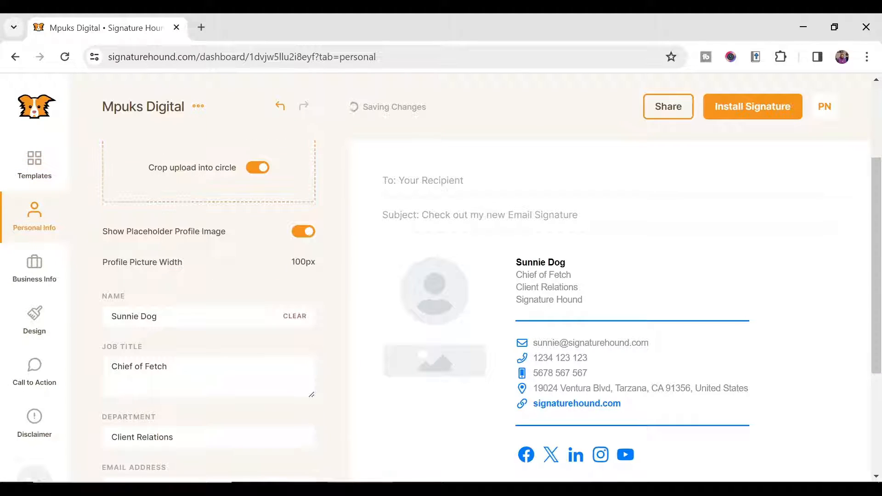
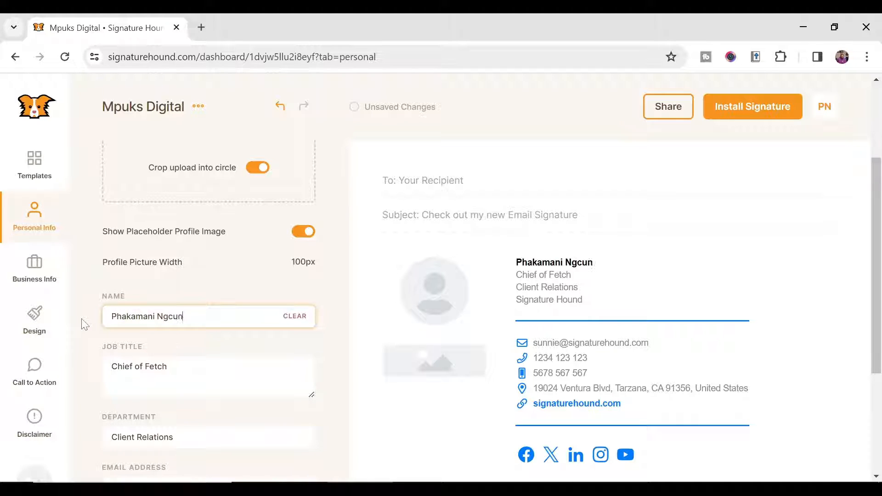
# Step: Enter the person's full name and the job title 'Content Creator'
pyautogui.press('Tab')
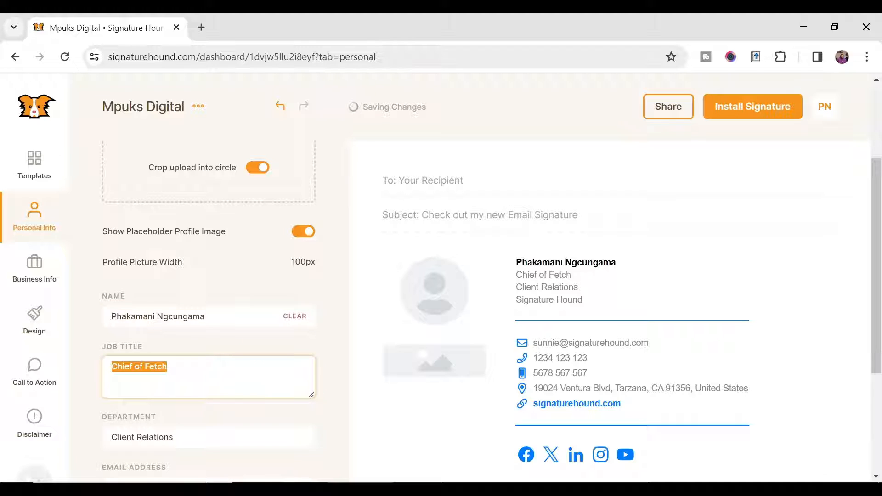
pyautogui.write('Con')
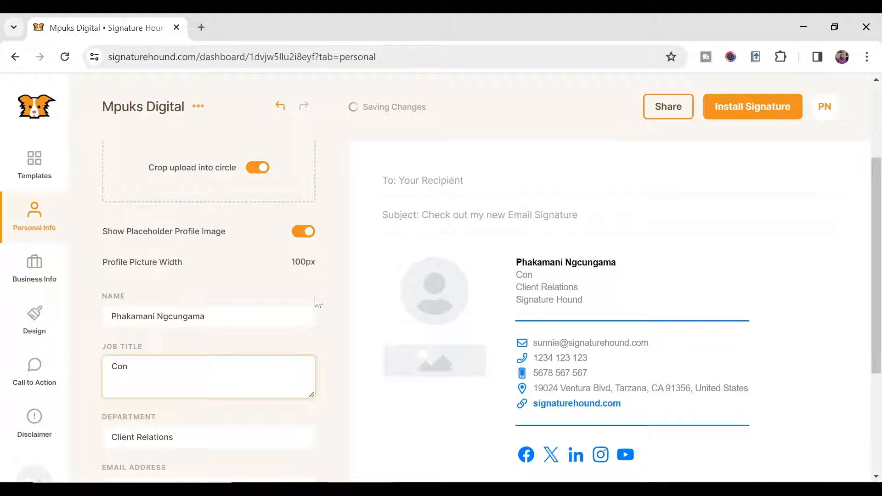
pyautogui.moveTo(528, 274); pyautogui.dragTo(559, 281)
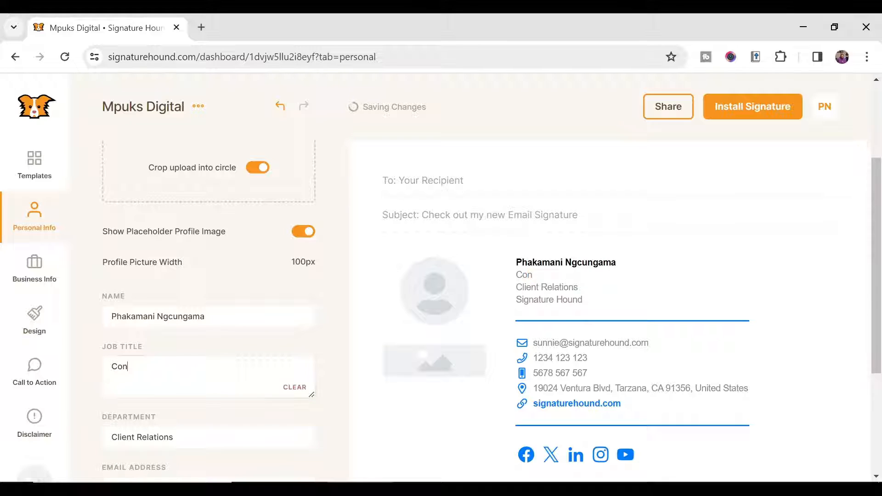
pyautogui.click(132, 367)
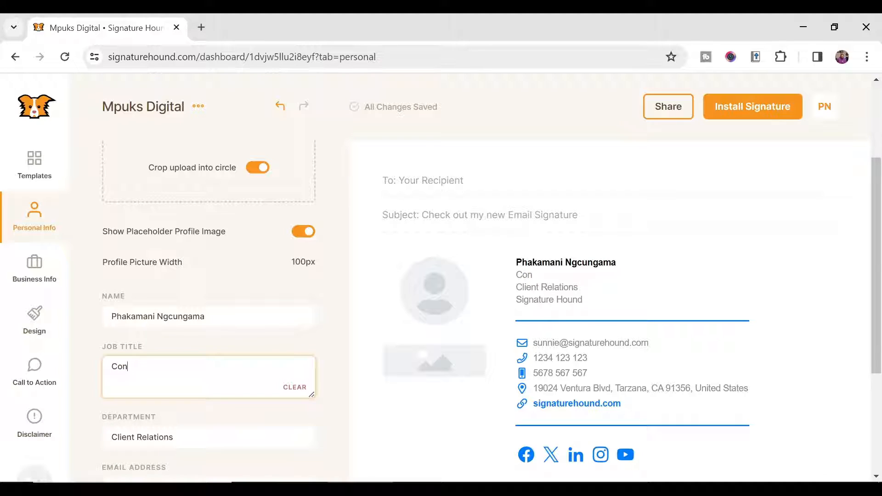
pyautogui.write('tent Creato')
pyautogui.press('BackSpace')
pyautogui.write('reator')
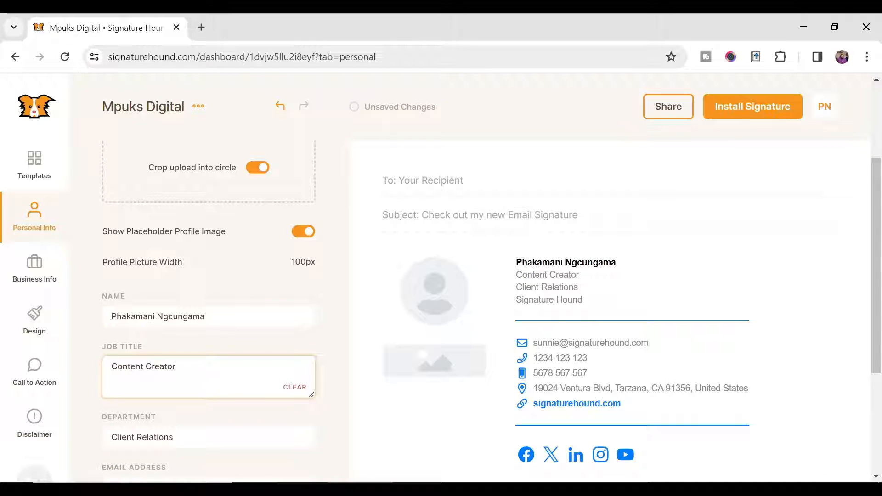
# Step: Set the department to 'Management' and fill in the company e-mail and main phone number
pyautogui.scroll(-1, 183, 370)
pyautogui.moveTo(185, 369); pyautogui.dragTo(20, 378)
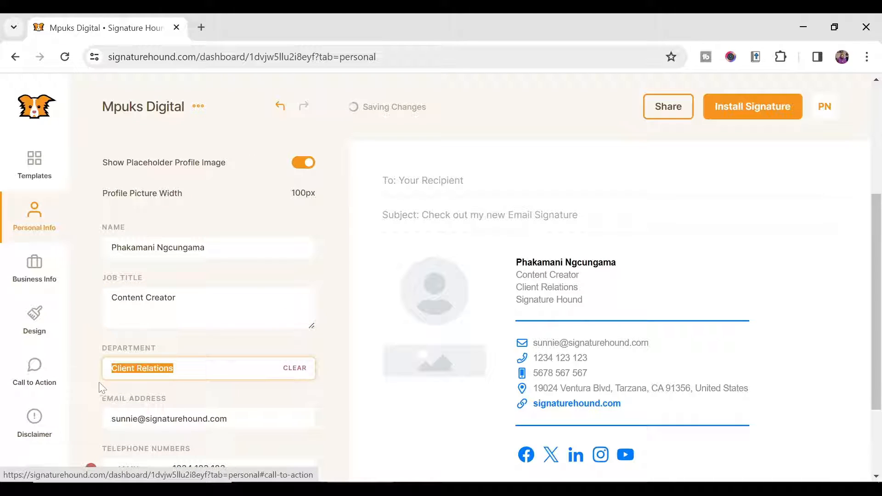
pyautogui.write('Management')
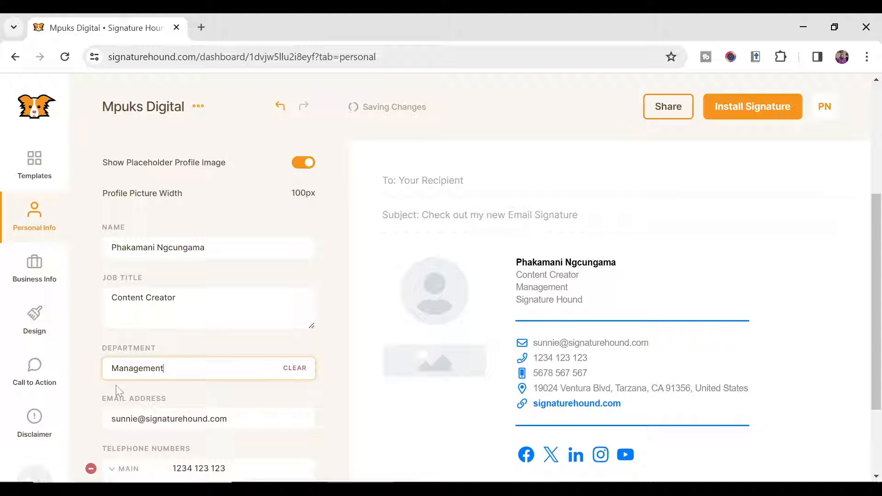
pyautogui.scroll(-3, 118, 391)
pyautogui.press('Tab')
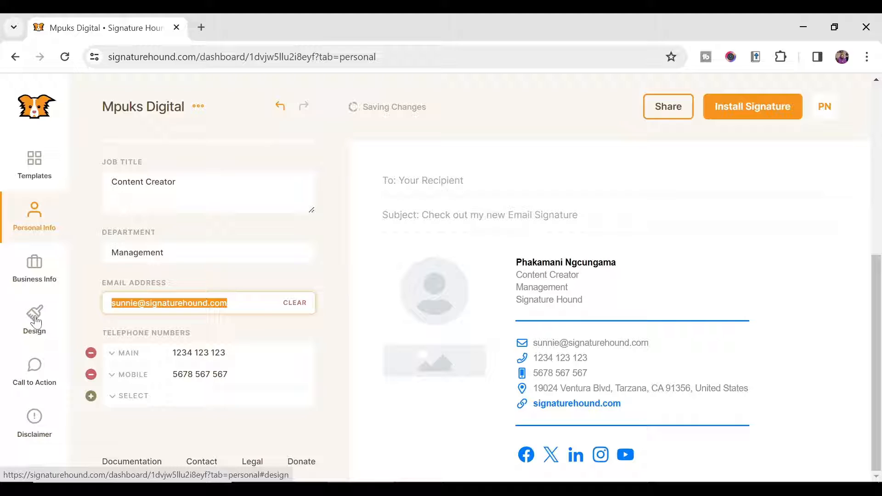
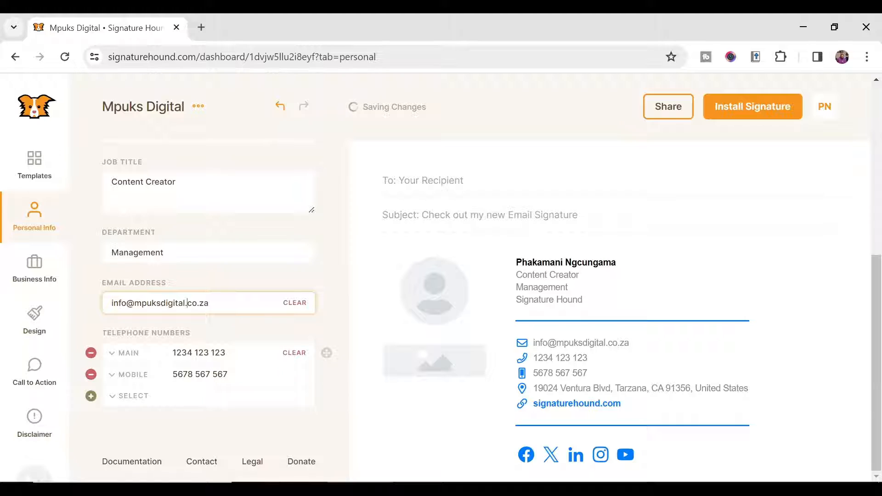
pyautogui.press('Tab')
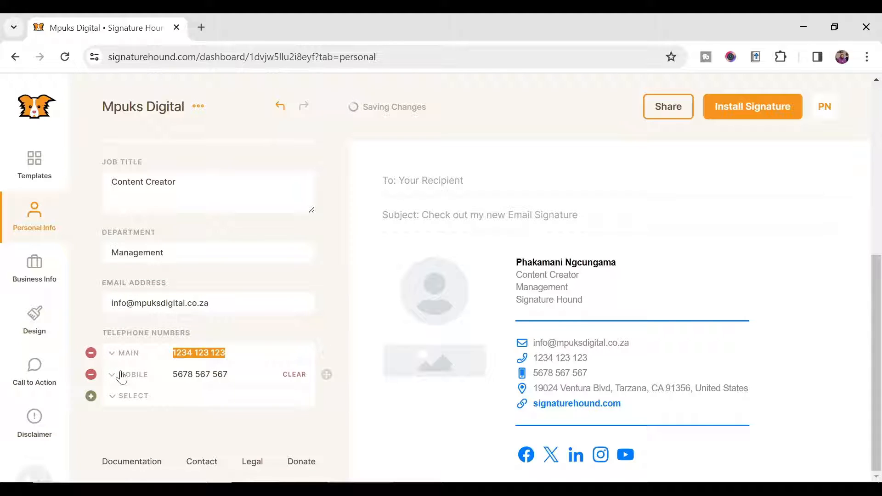
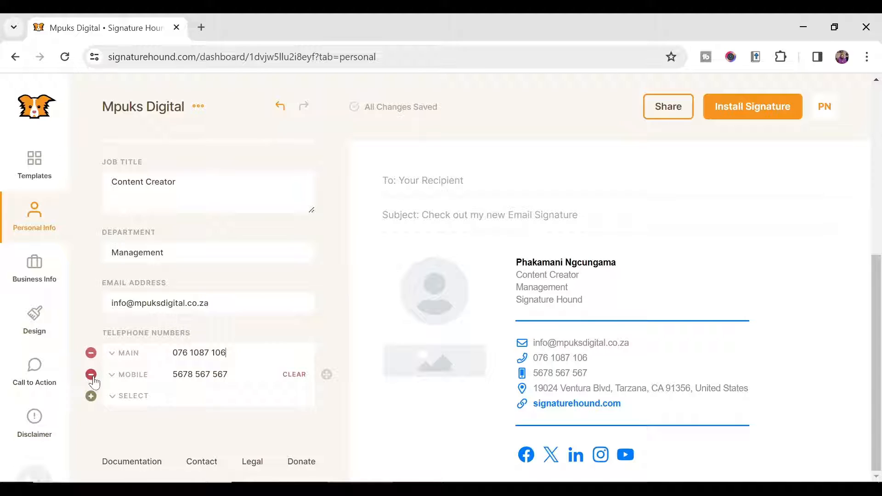
# Step: Clear and remove the mobile phone entry, including a re-added empty one
pyautogui.click(305, 376)
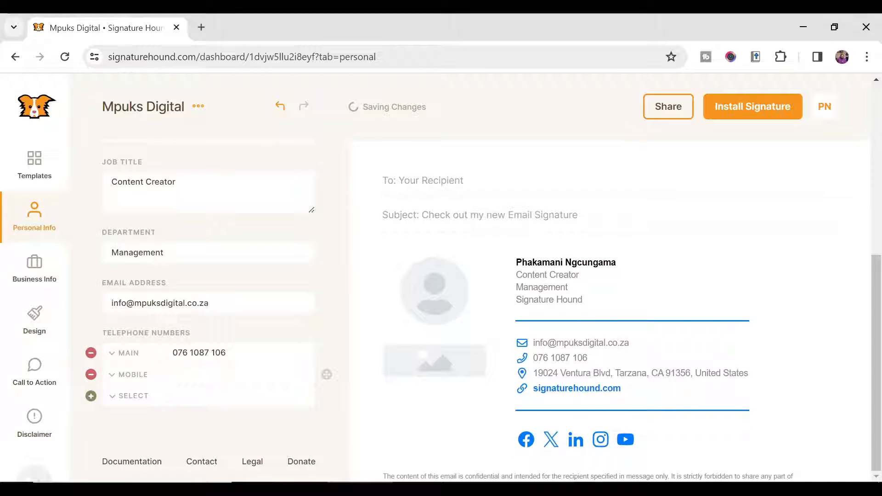
pyautogui.click(91, 375)
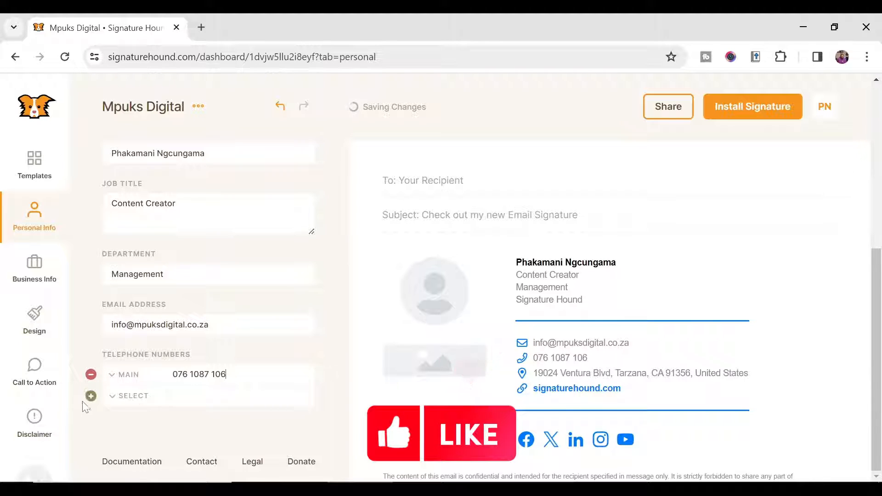
pyautogui.click(115, 399)
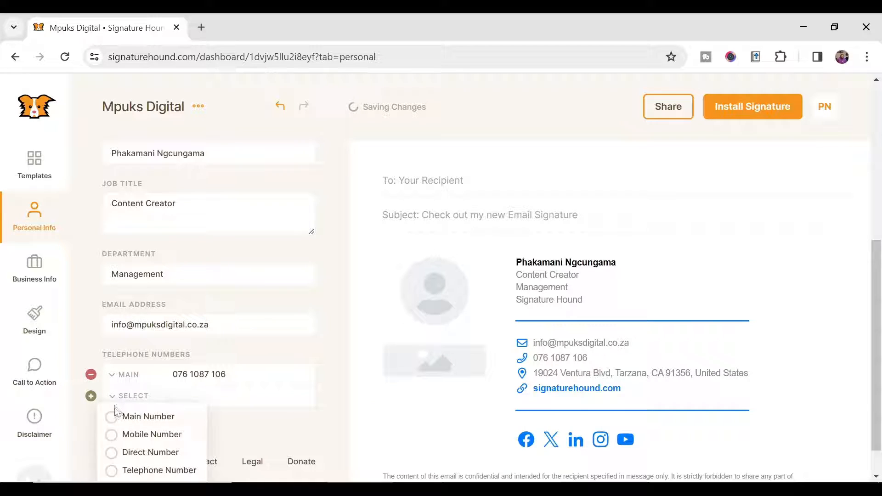
pyautogui.click(112, 436)
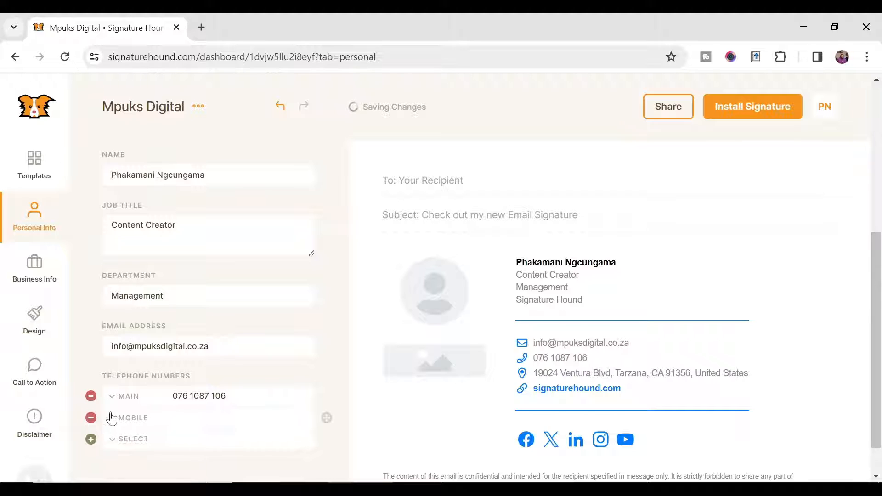
pyautogui.click(132, 440)
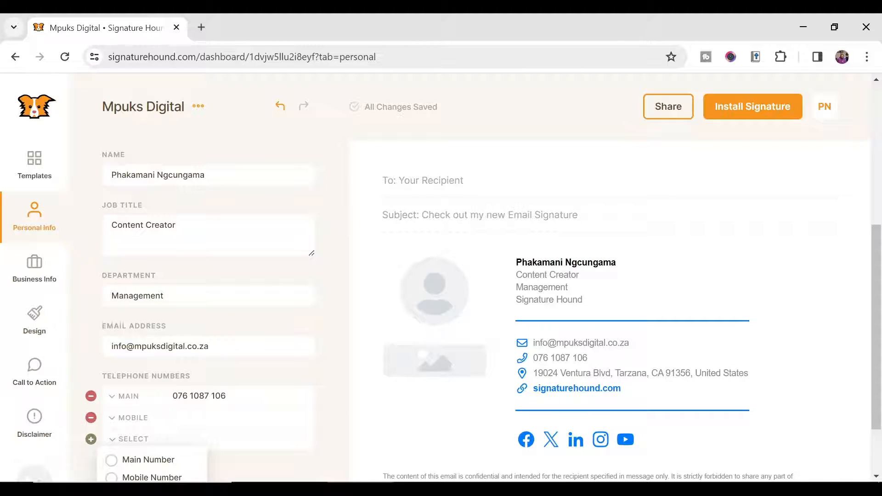
pyautogui.click(91, 417)
pyautogui.scroll(-1, 213, 390)
pyautogui.scroll(1, 214, 391)
pyautogui.scroll(5, 213, 391)
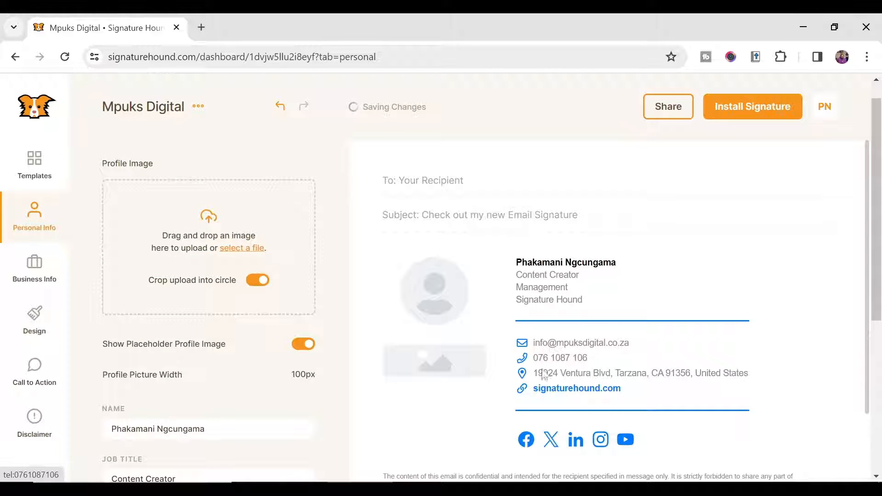
pyautogui.scroll(-3, 229, 275)
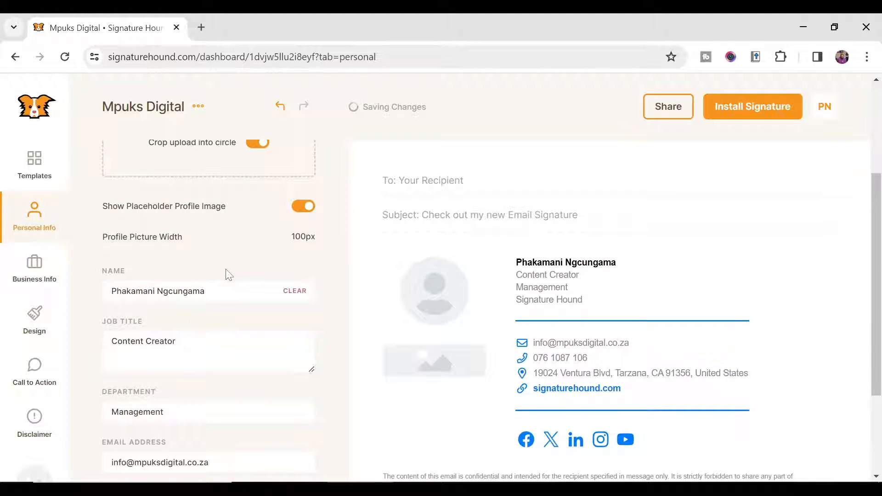
pyautogui.scroll(3, 228, 275)
# Step: In Business Info, replace the company name with 'Mpuks Digital Company'
pyautogui.click(36, 273)
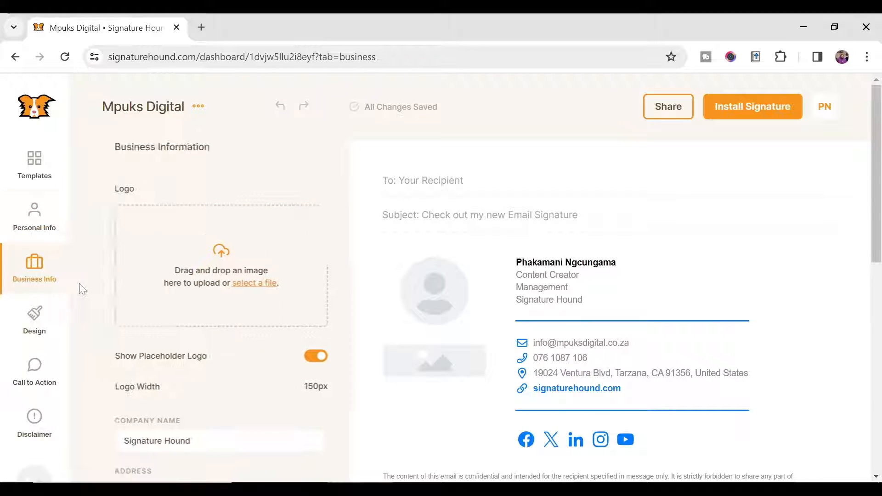
pyautogui.scroll(-6, 268, 204)
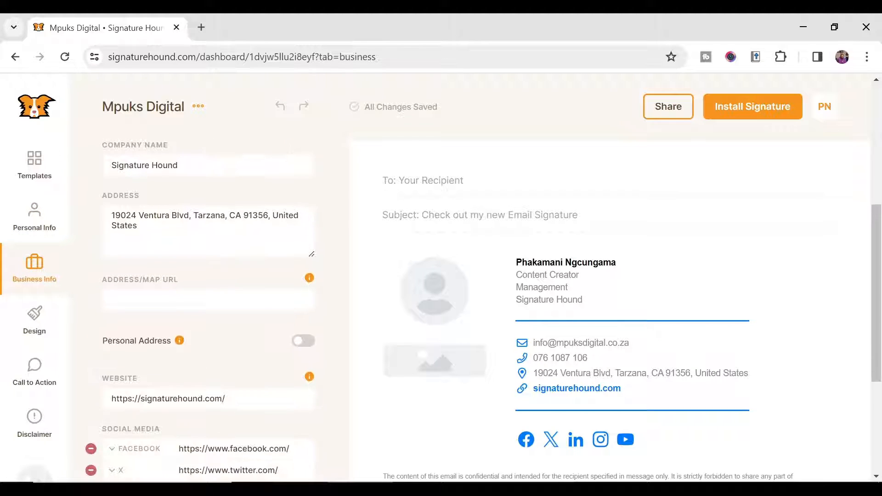
pyautogui.scroll(6, 257, 289)
pyautogui.scroll(-3, 258, 290)
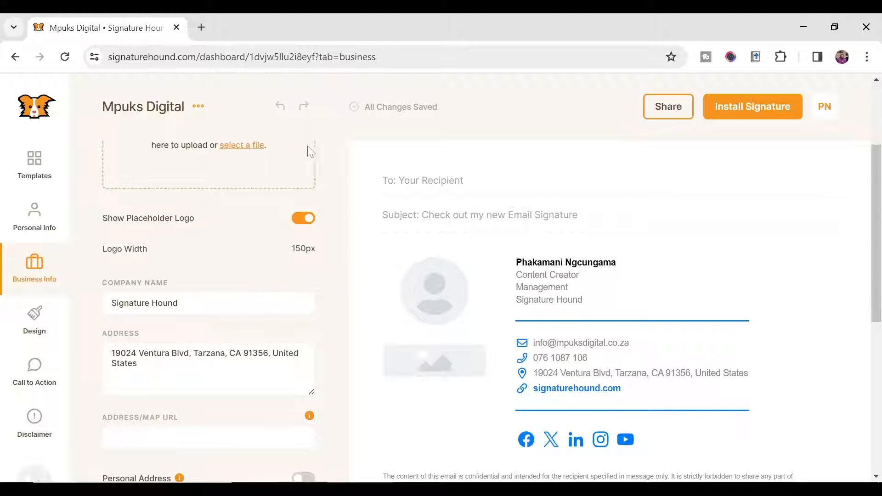
pyautogui.moveTo(184, 304); pyautogui.dragTo(7, 303)
pyautogui.press('BackSpace')
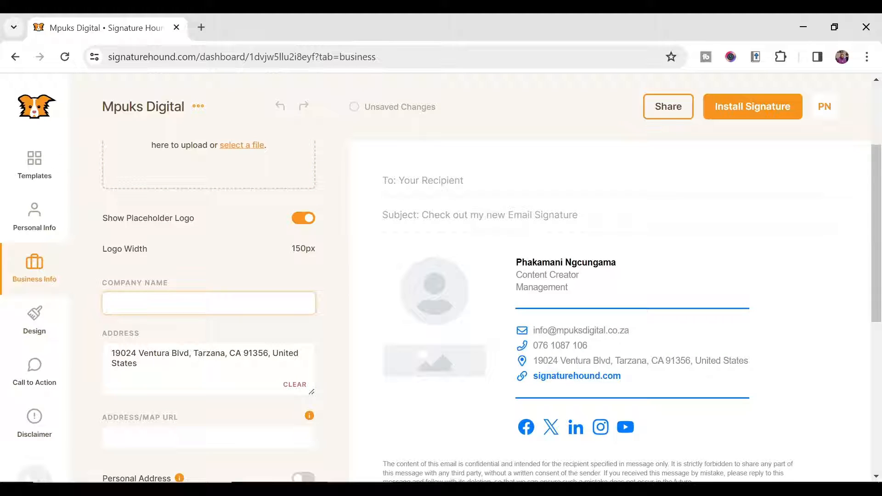
pyautogui.write('Mp')
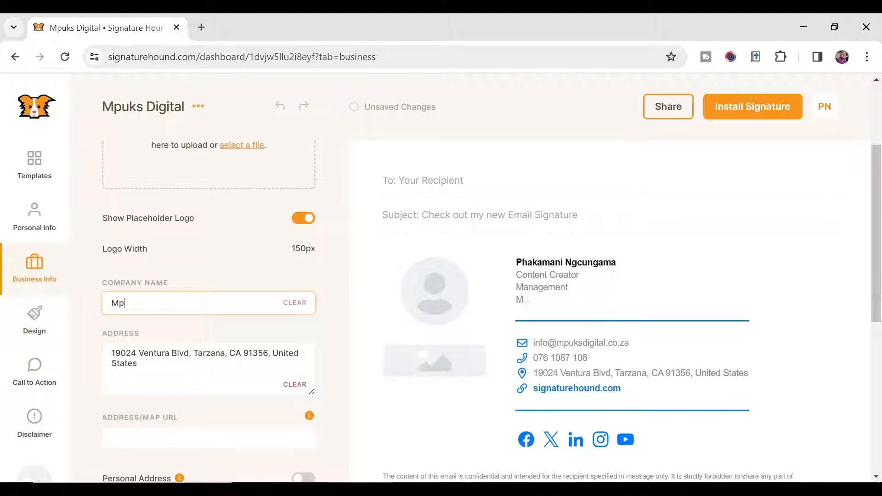
pyautogui.write('uks Di')
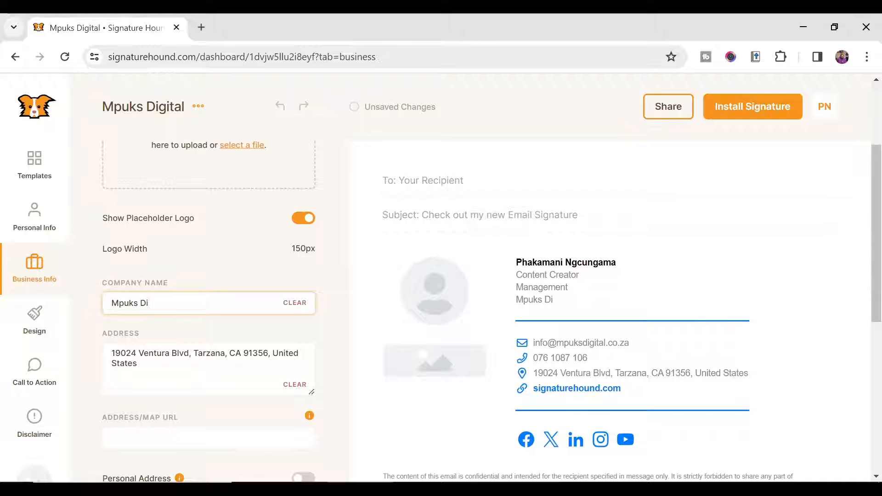
pyautogui.write('gital')
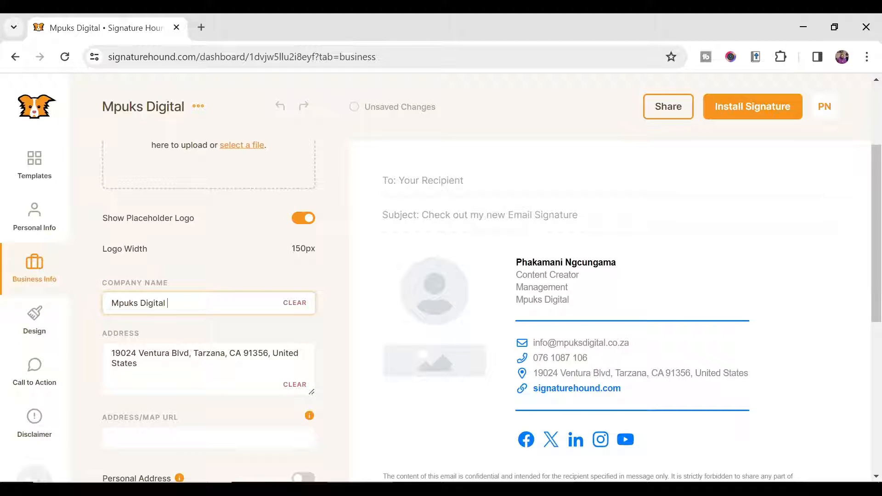
pyautogui.write('ompany')
# Step: Fill in the company's street address in the Address field
pyautogui.press('Tab')
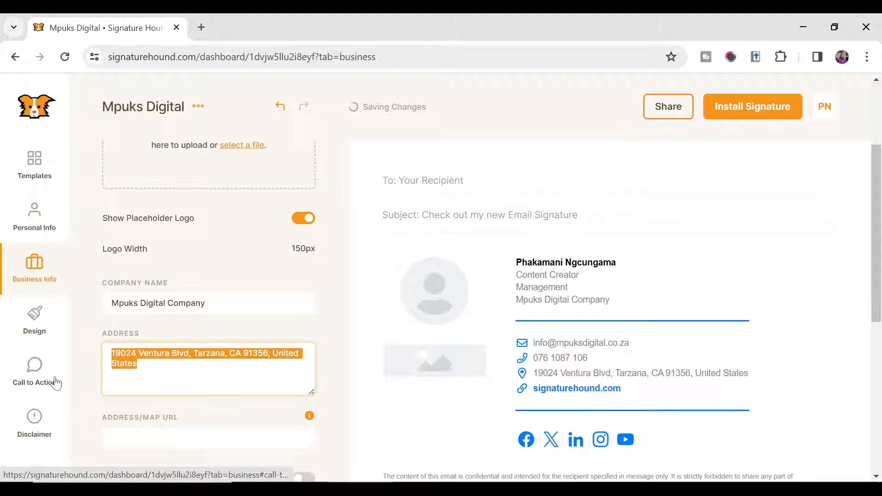
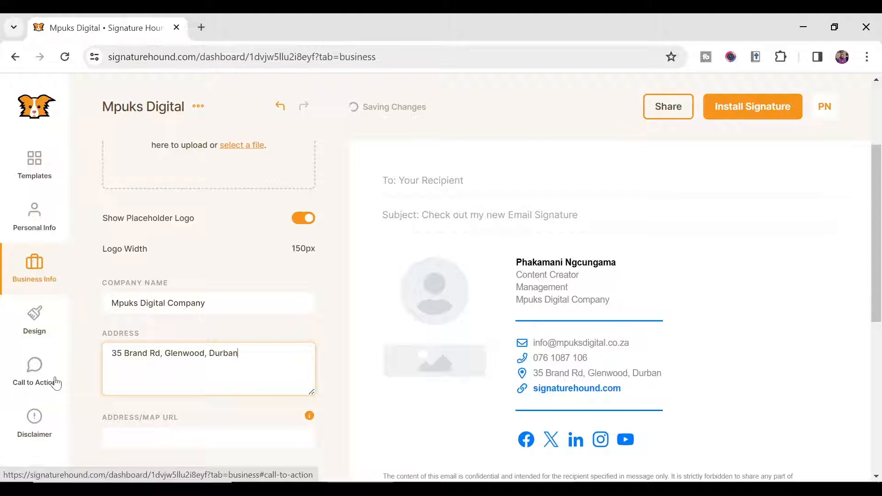
pyautogui.scroll(-5, 82, 367)
pyautogui.click(158, 231)
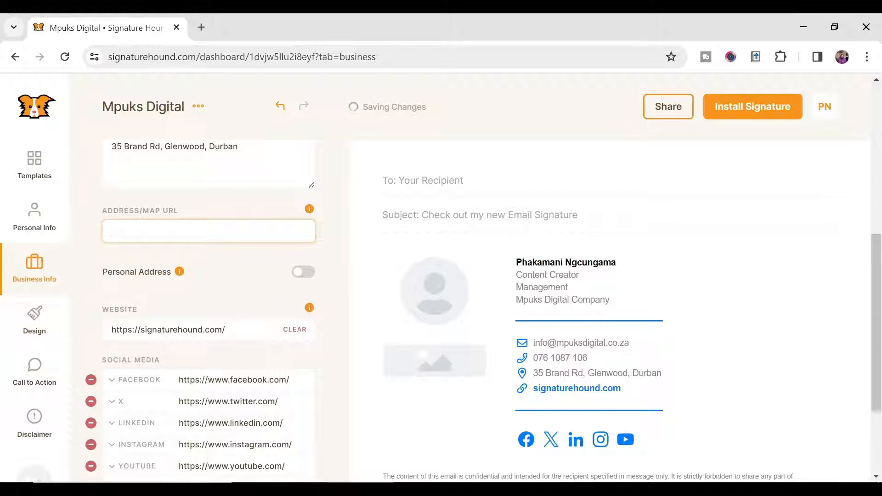
pyautogui.moveTo(234, 330); pyautogui.dragTo(20, 397)
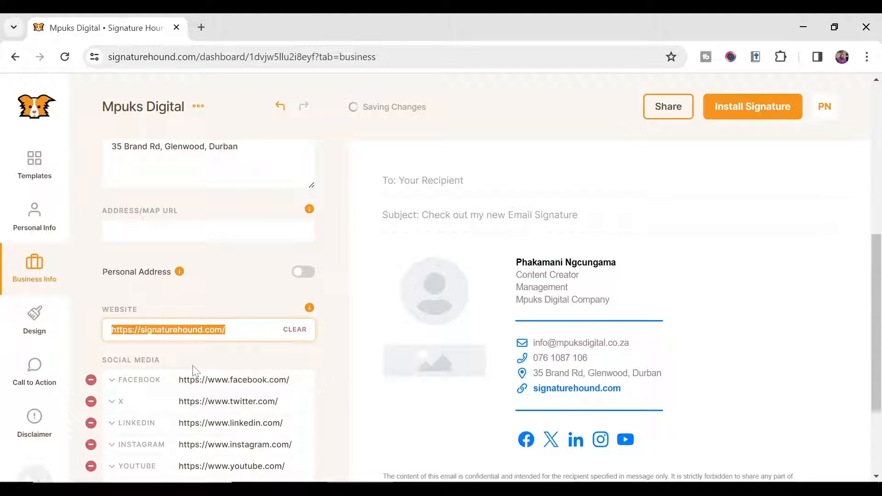
pyautogui.press('End')
pyautogui.hotkey('shift', 'Left')
pyautogui.hotkey('shift', 'Left')
pyautogui.hotkey('shift', 'Left')
pyautogui.hotkey('shift', 'Left')
pyautogui.hotkey('shift', 'Left')
pyautogui.hotkey('shift', 'Left')
pyautogui.hotkey('shift', 'Left')
pyautogui.hotkey('shift', 'Left')
pyautogui.hotkey('shift', 'Left')
pyautogui.hotkey('shift', 'Left')
pyautogui.hotkey('shift', 'Left')
pyautogui.hotkey('shift', 'Left')
pyautogui.hotkey('shift', 'Left')
pyautogui.hotkey('shift', 'Left')
pyautogui.hotkey('shift', 'Left')
pyautogui.hotkey('shift', 'Left')
pyautogui.hotkey('shift', 'Left')
pyautogui.hotkey('shift', 'Left')
pyautogui.hotkey('shift', 'Left')
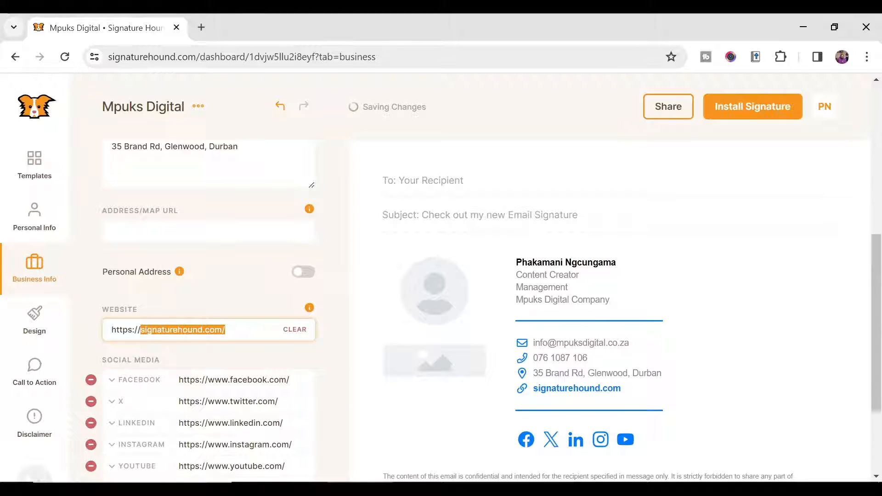
pyautogui.write('www.')
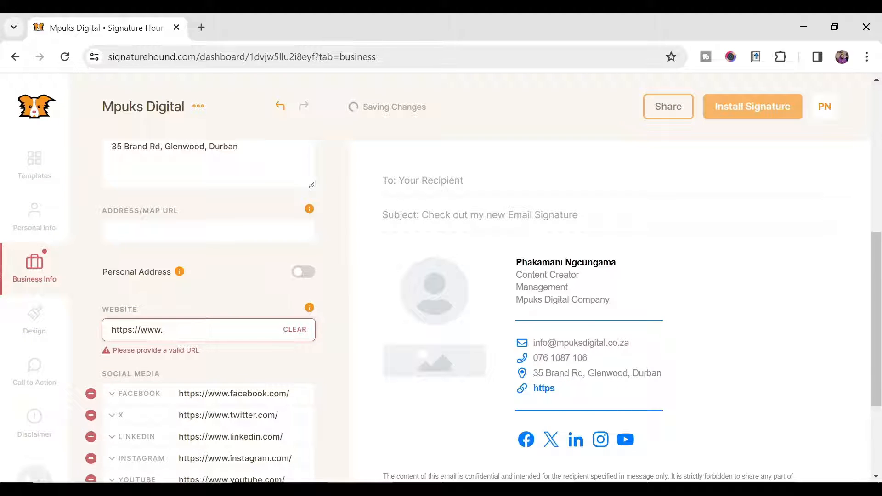
pyautogui.write('mpuksdig')
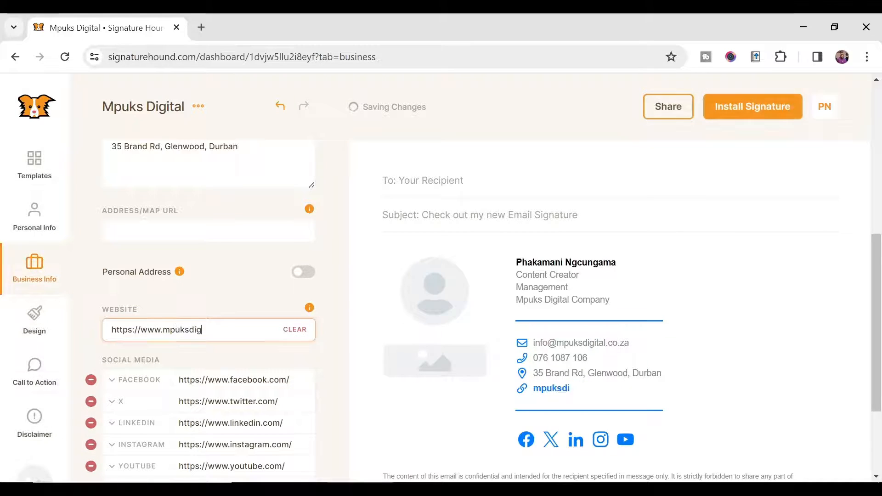
pyautogui.write('ital.co.za')
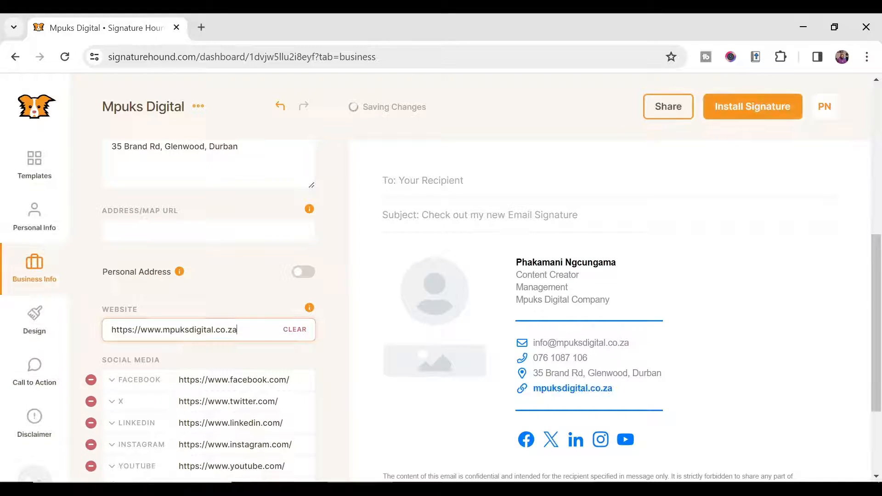
pyautogui.scroll(-3, 167, 367)
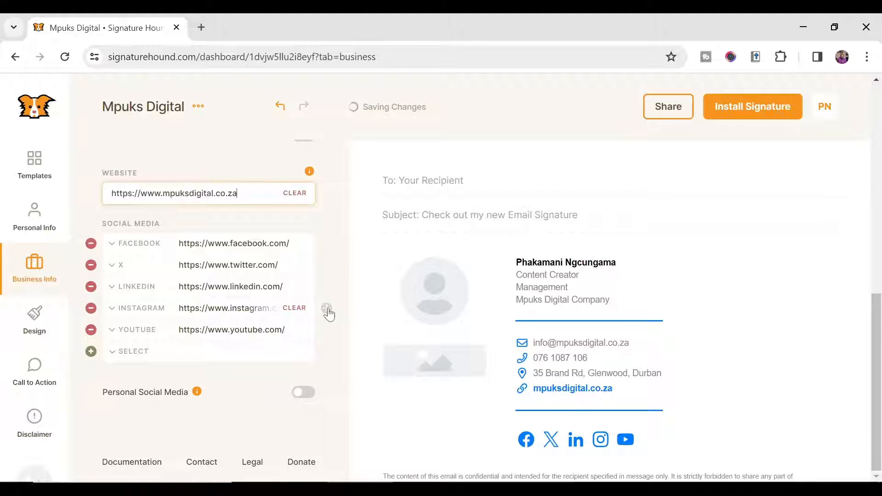
# Step: Move Instagram and YouTube up the social list and remove the X and LinkedIn entries
pyautogui.moveTo(328, 314); pyautogui.dragTo(328, 266)
pyautogui.moveTo(328, 334); pyautogui.dragTo(331, 263)
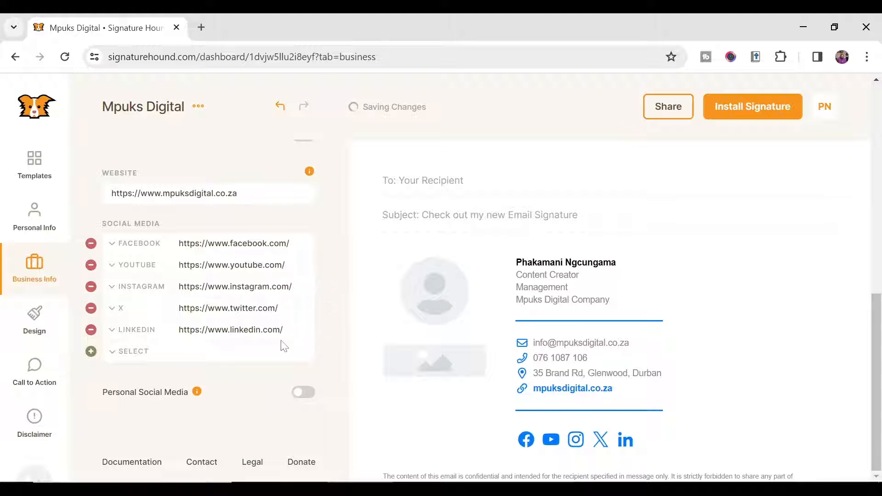
pyautogui.click(295, 330)
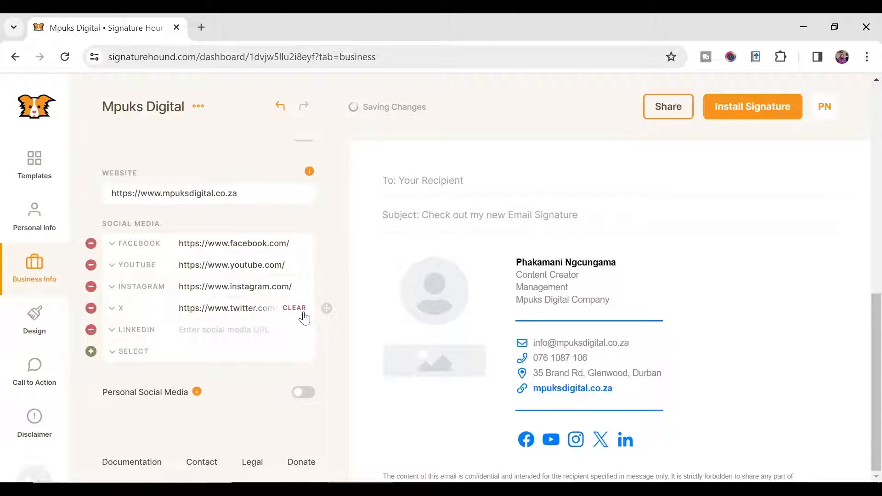
pyautogui.click(294, 308)
pyautogui.click(91, 307)
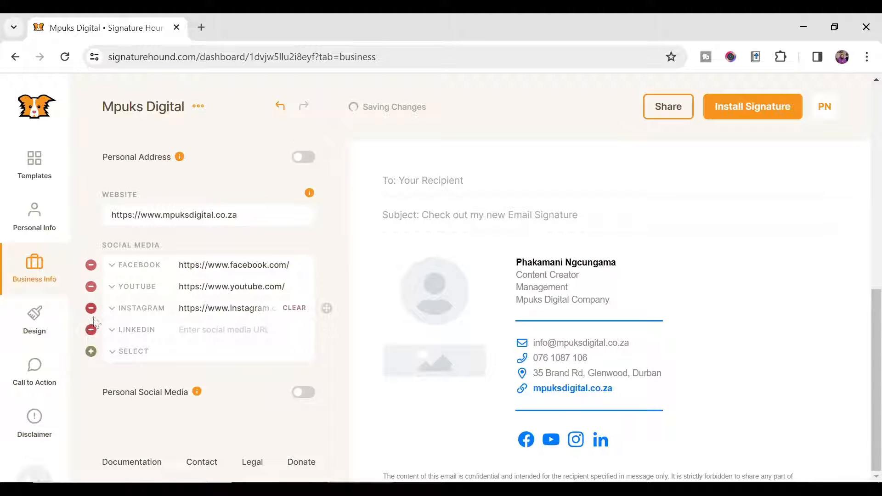
pyautogui.click(91, 329)
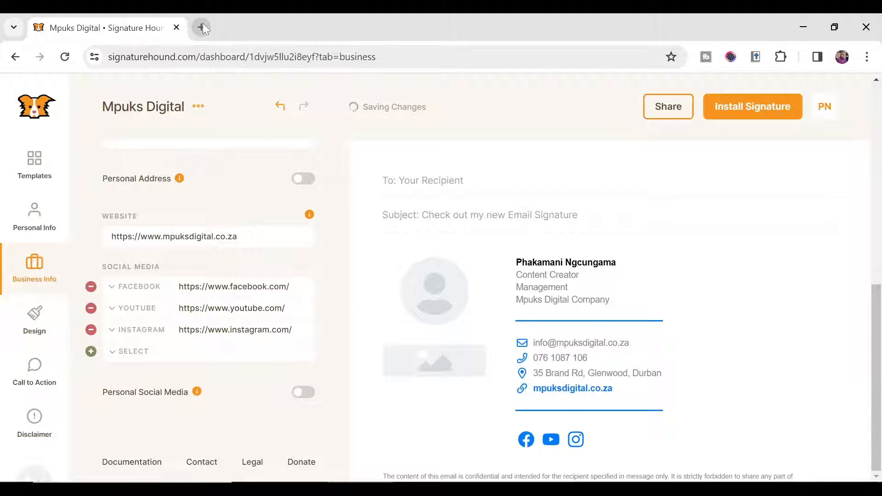
# Step: Paste the company's profile links into the Facebook, YouTube and Instagram fields
pyautogui.click(295, 286)
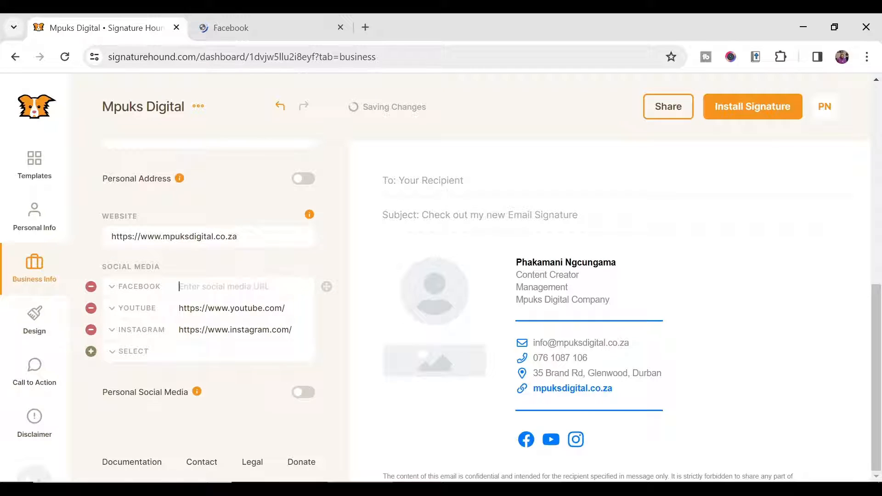
pyautogui.write('https://www.facebook.com/Mpuks.thekid/')
pyautogui.click(233, 308)
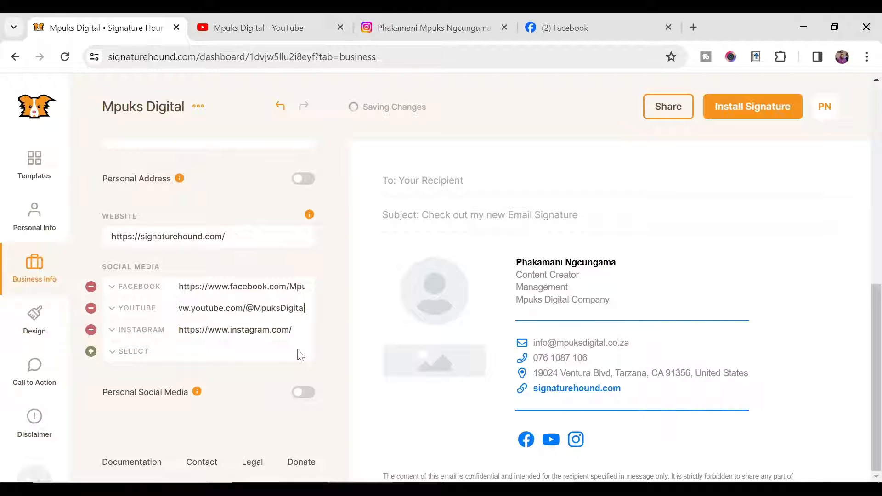
pyautogui.click(221, 330)
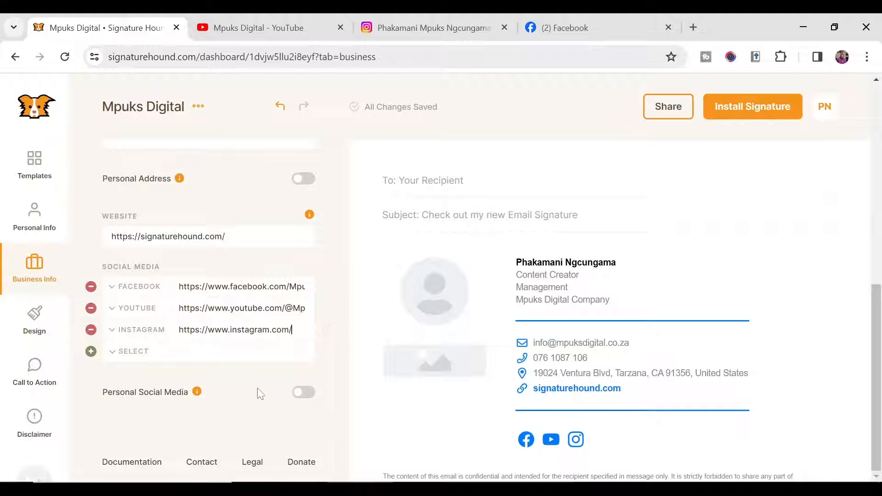
pyautogui.hotkey('ctrl', 'a')
pyautogui.press('BackSpace')
pyautogui.hotkey('ctrl', 'v')
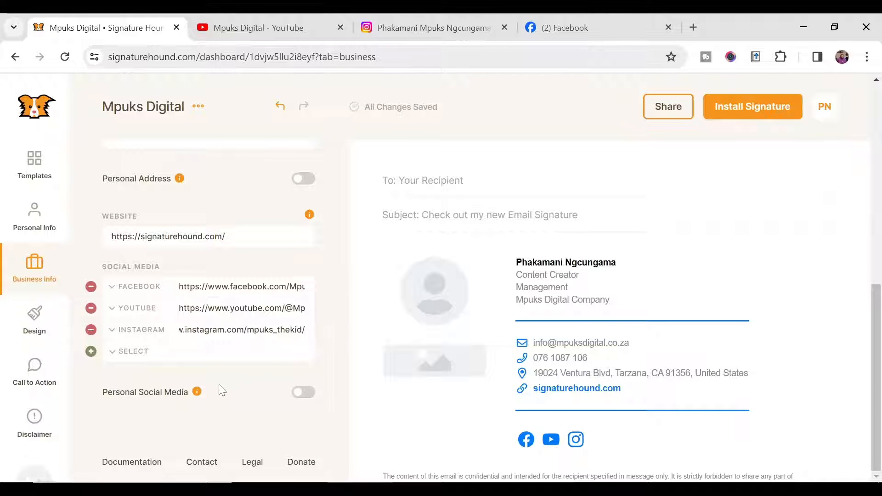
# Step: Add an empty TikTok entry from the social network list
pyautogui.click(146, 362)
pyautogui.scroll(-3, 143, 426)
pyautogui.scroll(2, 144, 429)
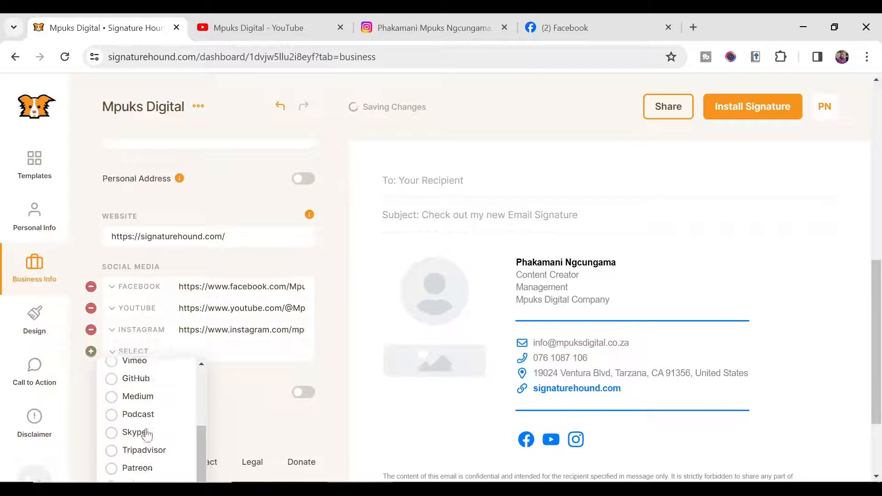
pyautogui.moveTo(199, 434)
pyautogui.mouseDown()
pyautogui.moveTo(200, 394)
pyautogui.moveTo(199, 415)
pyautogui.mouseUp()
pyautogui.click(112, 388)
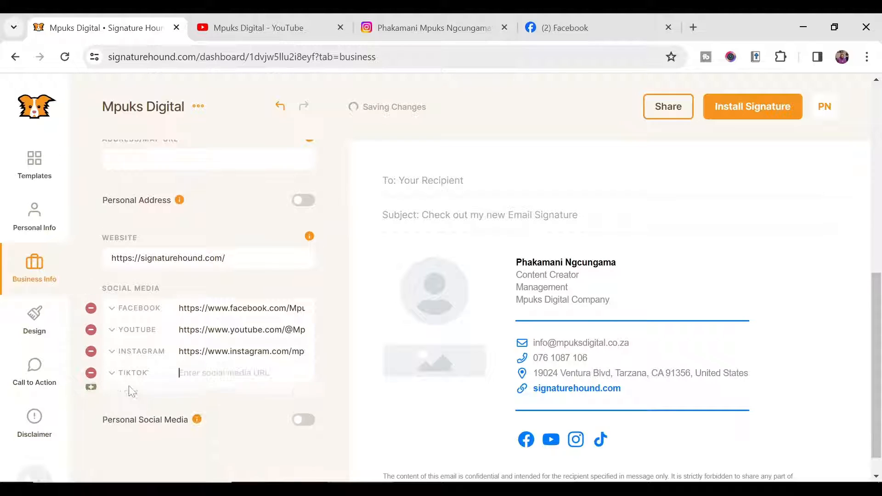
pyautogui.click(123, 395)
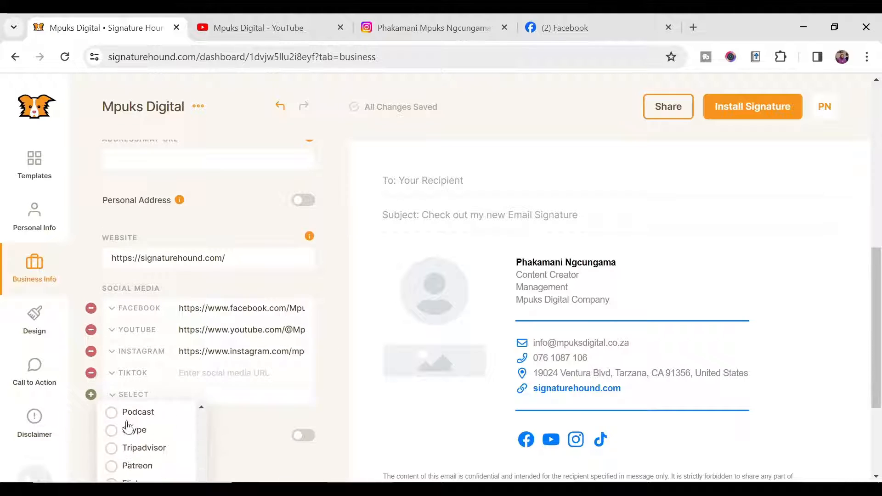
pyautogui.scroll(-1, 239, 372)
pyautogui.scroll(-1, 239, 372)
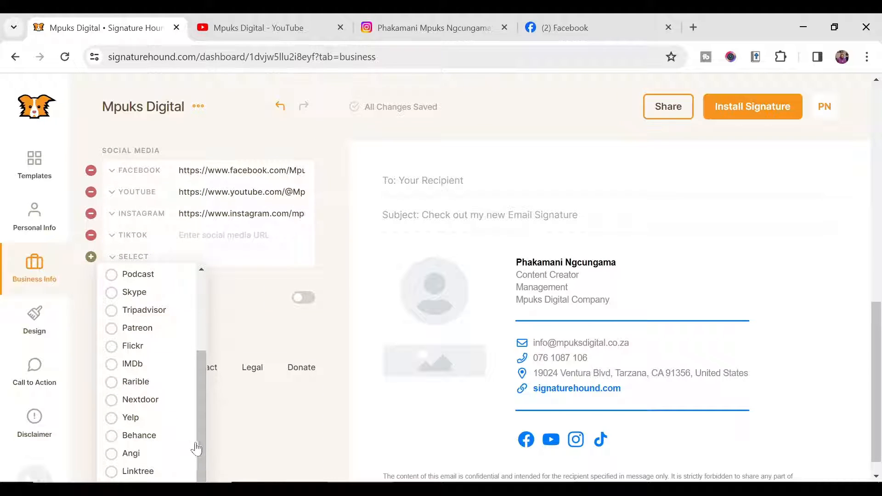
pyautogui.scroll(3, 203, 448)
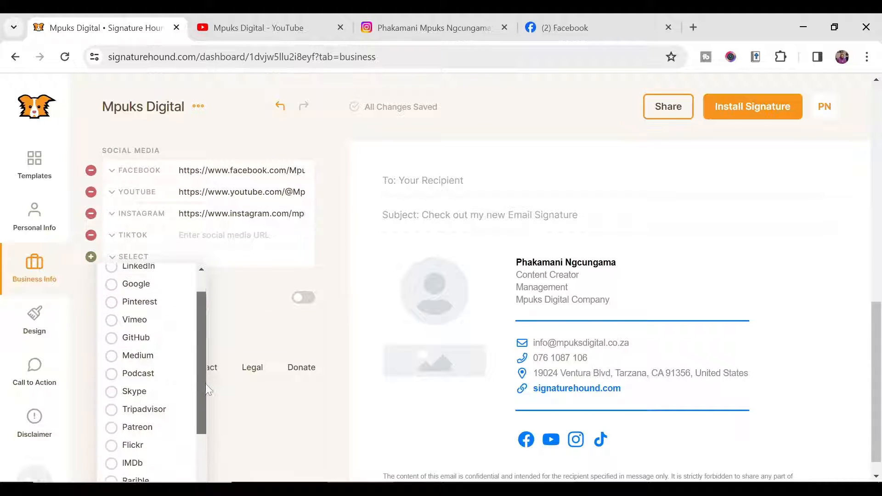
# Step: Remove the empty TikTok social entry from the signature
pyautogui.click(90, 235)
pyautogui.scroll(6, 248, 262)
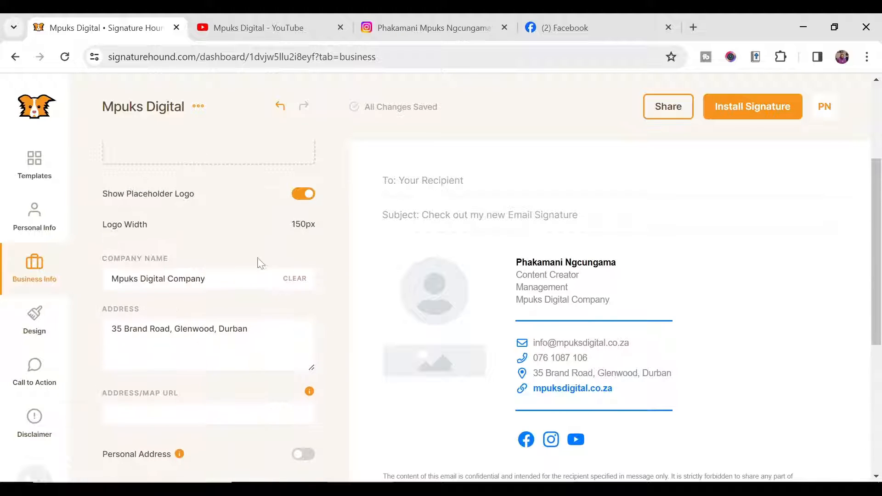
pyautogui.scroll(-8, 238, 262)
# Step: In Design, try Vertical Align and Swap Profile Image and Logo, leave both off, and turn off Show Icons
pyautogui.click(35, 319)
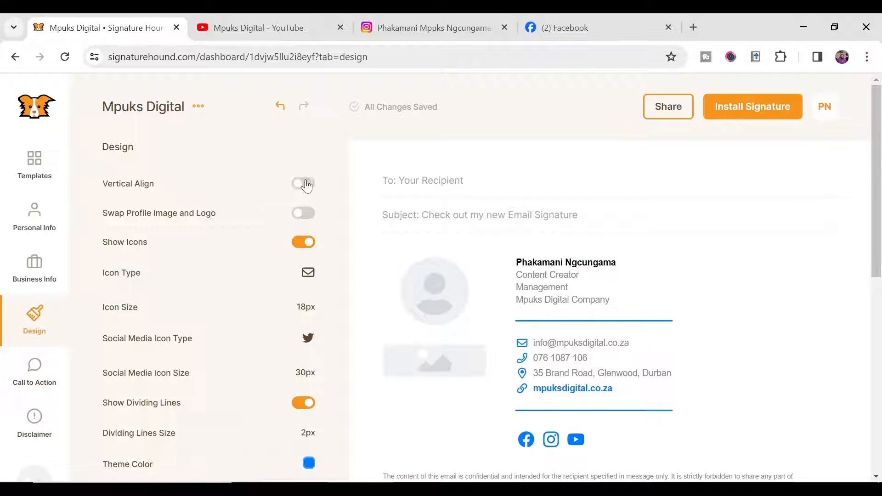
pyautogui.click(304, 184)
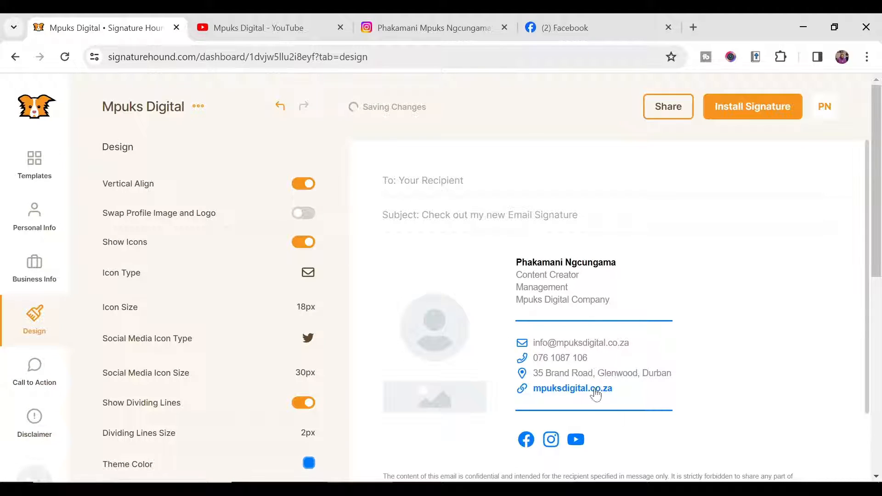
pyautogui.click(311, 184)
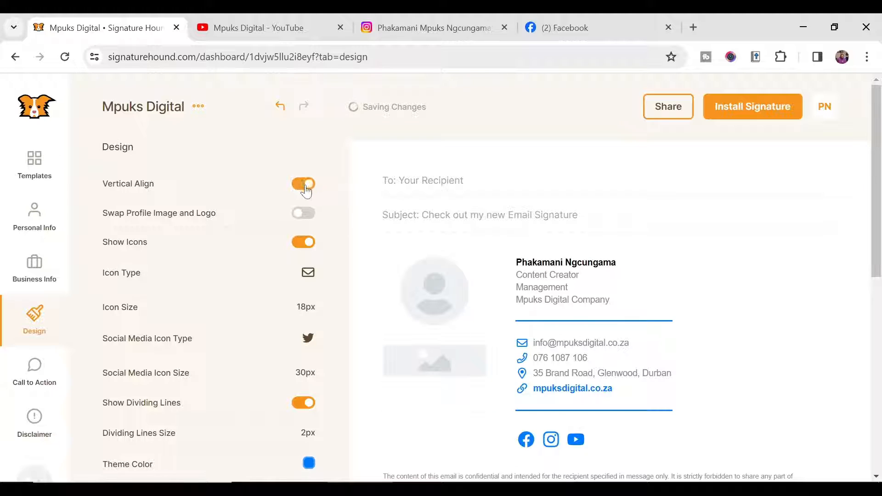
pyautogui.click(303, 214)
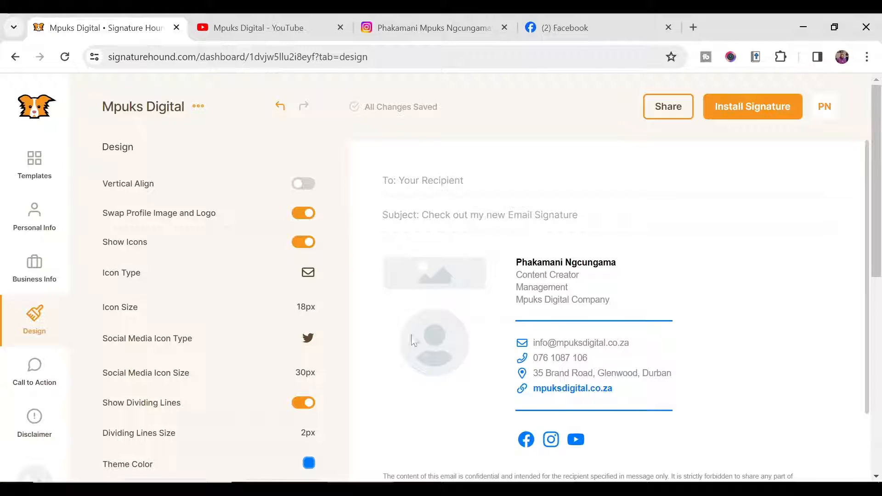
pyautogui.click(304, 214)
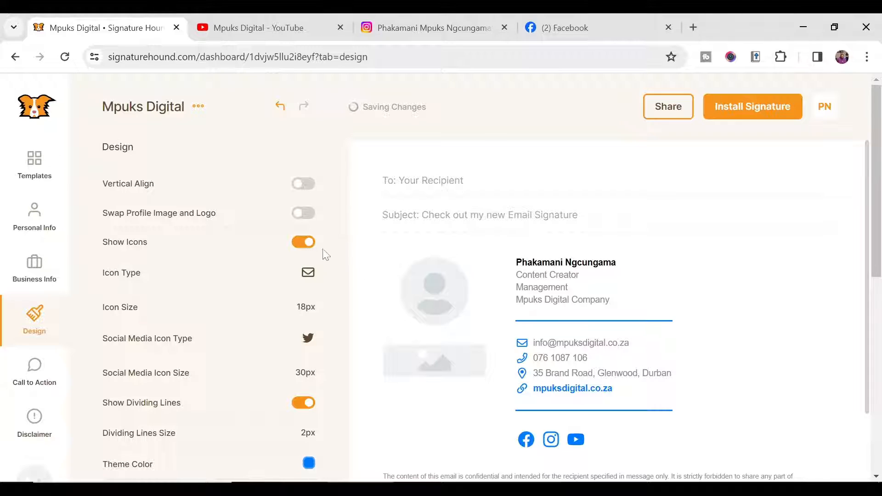
pyautogui.click(304, 243)
# Step: Turn contact icons back on and try the Square, Round, Letter and Letter (Square) icon types
pyautogui.click(304, 244)
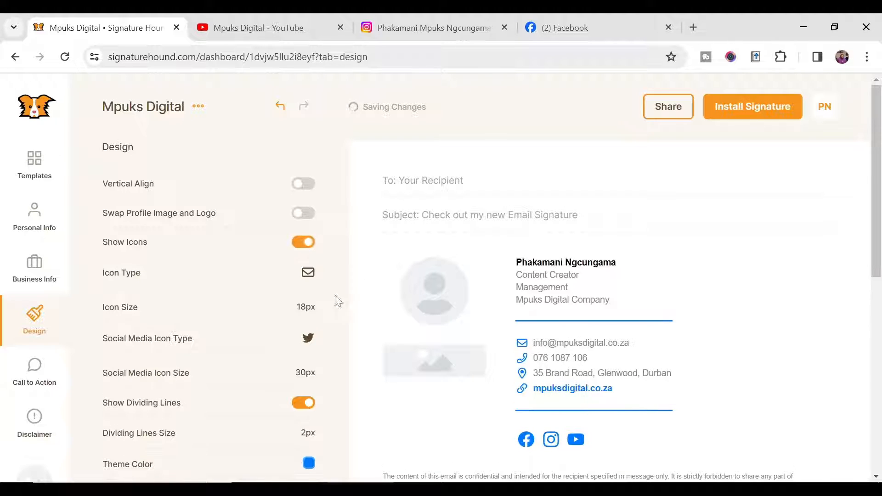
pyautogui.click(308, 273)
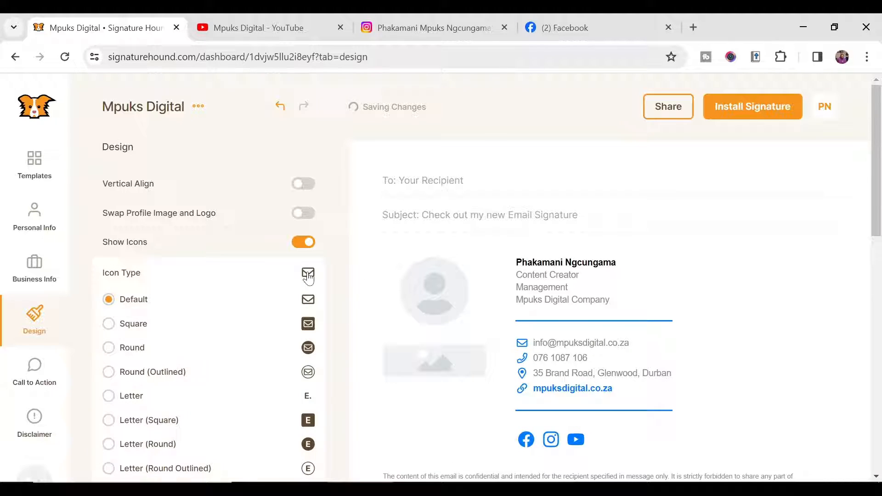
pyautogui.click(309, 325)
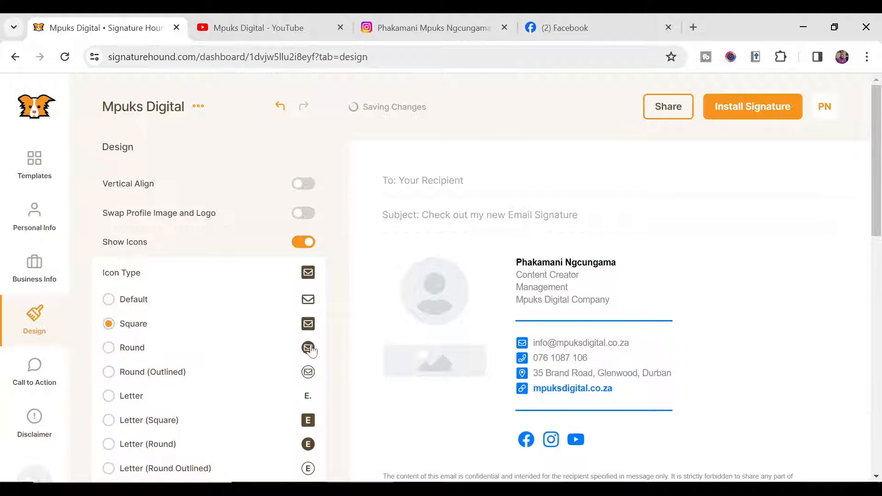
pyautogui.click(309, 350)
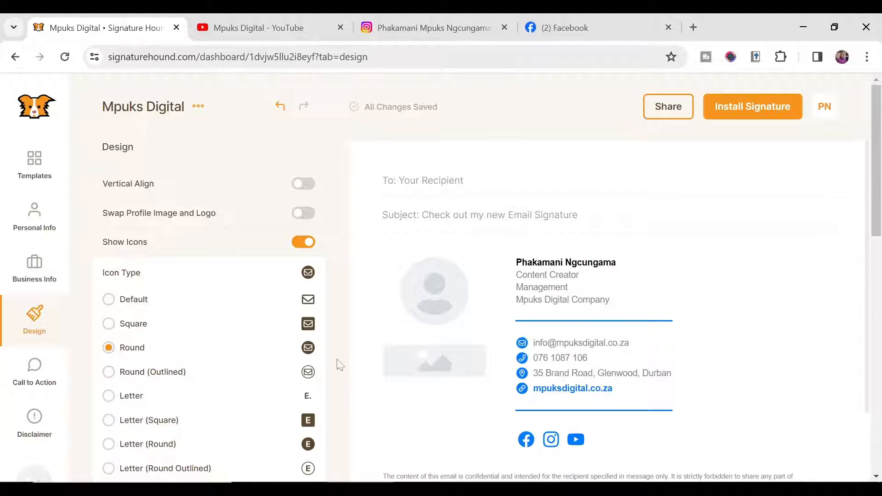
pyautogui.click(310, 400)
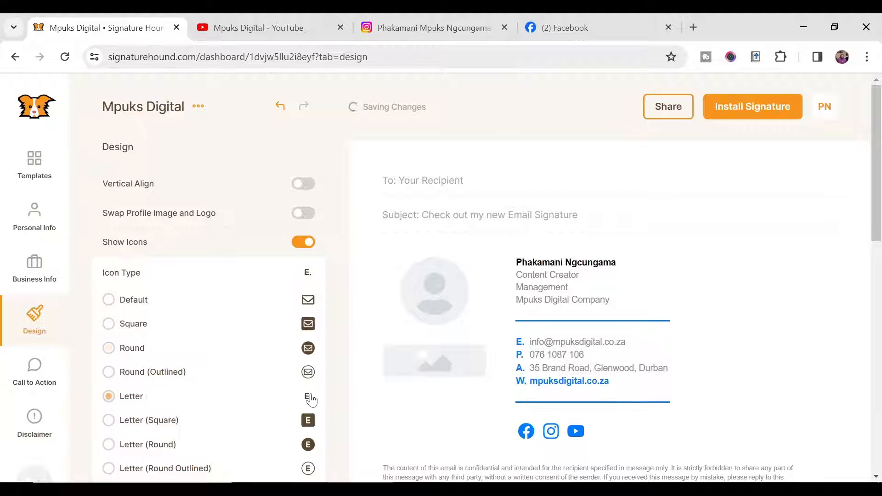
pyautogui.click(308, 422)
pyautogui.click(304, 273)
pyautogui.scroll(-1, 300, 243)
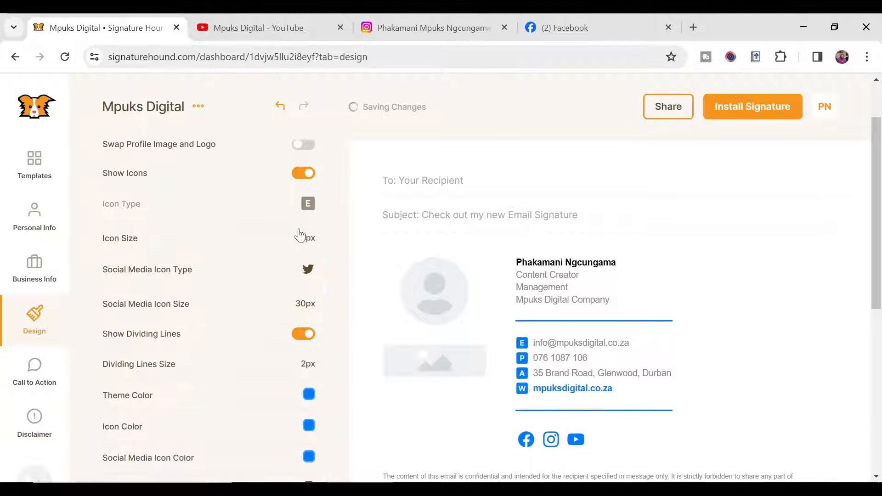
# Step: Set the icon type to Default and keep the icon size at 18px
pyautogui.click(306, 207)
pyautogui.scroll(1, 301, 285)
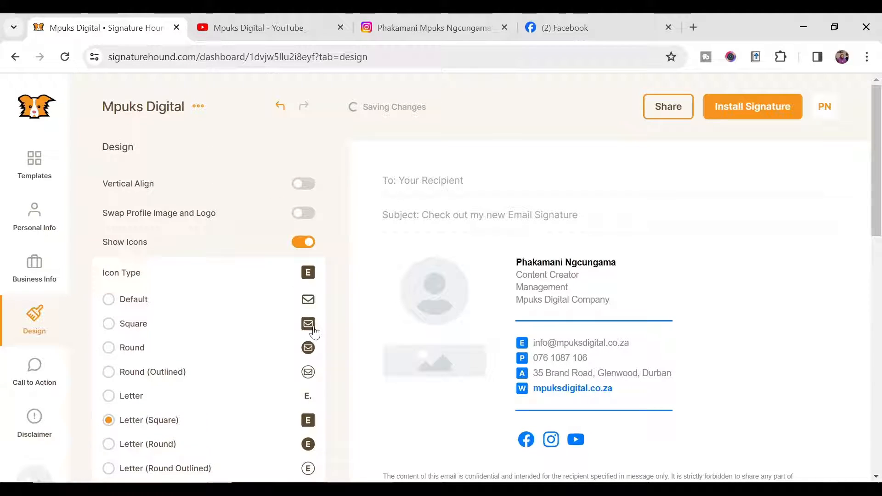
pyautogui.click(310, 303)
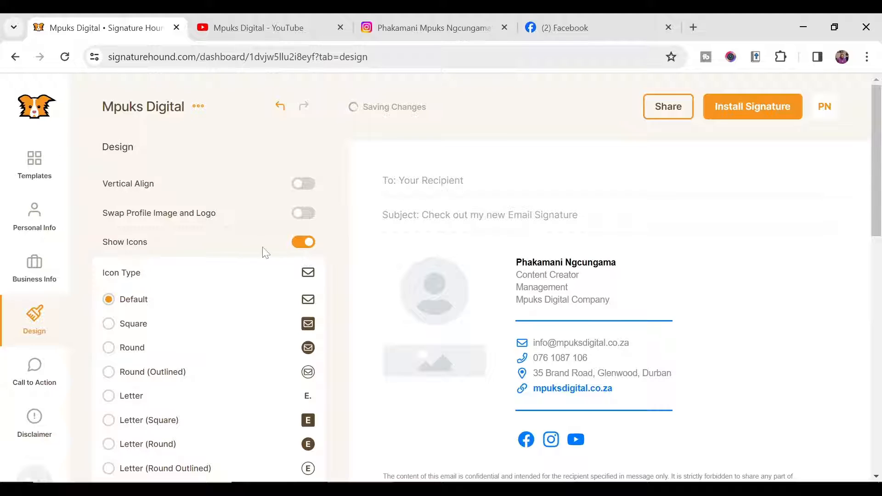
pyautogui.click(308, 275)
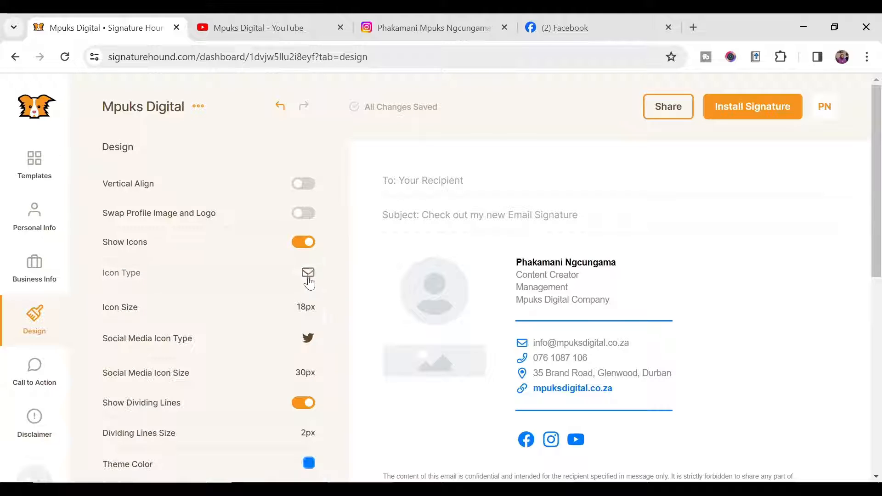
pyautogui.click(307, 308)
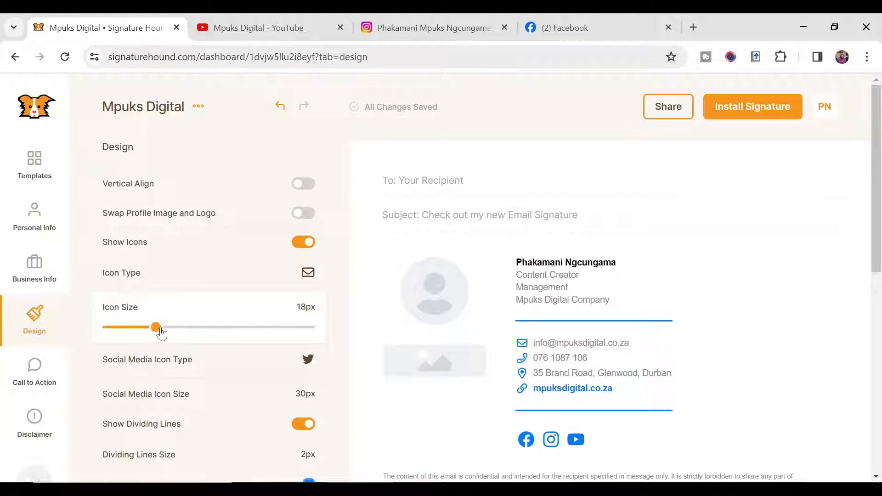
pyautogui.moveTo(159, 328)
pyautogui.mouseDown()
pyautogui.moveTo(178, 328)
pyautogui.moveTo(157, 329)
pyautogui.mouseUp()
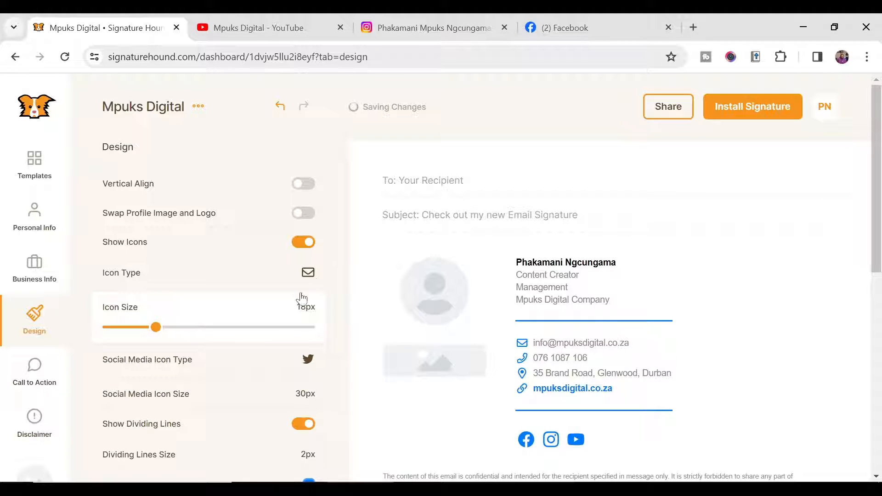
pyautogui.click(307, 312)
pyautogui.scroll(-2, 210, 356)
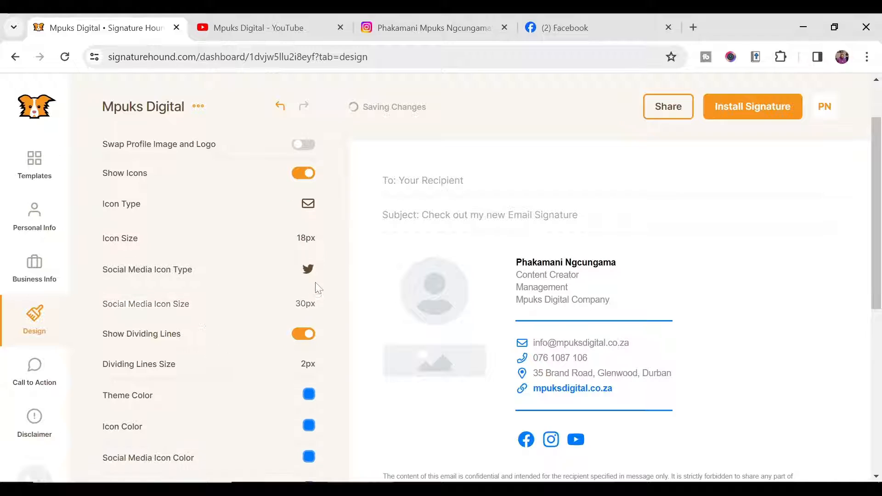
pyautogui.click(309, 273)
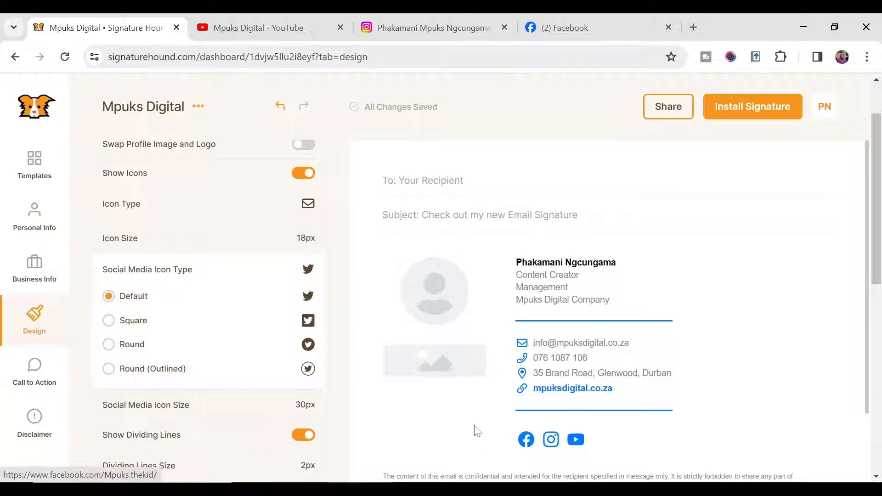
pyautogui.click(109, 324)
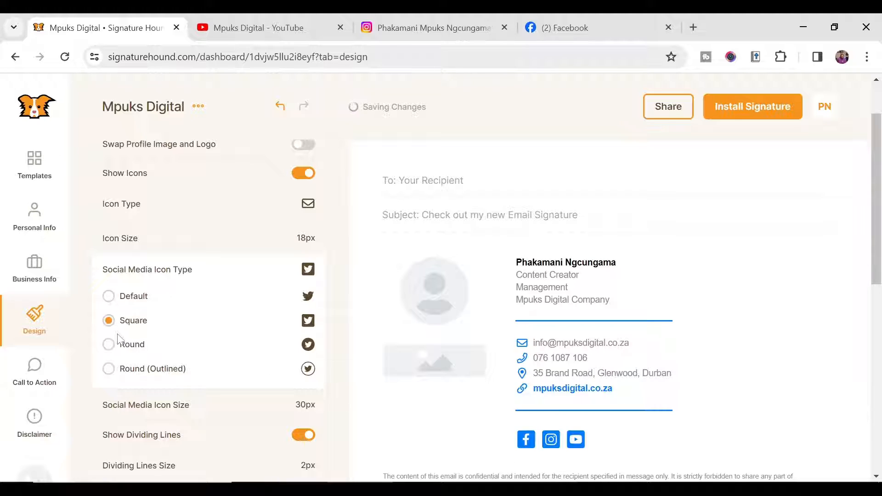
pyautogui.click(110, 344)
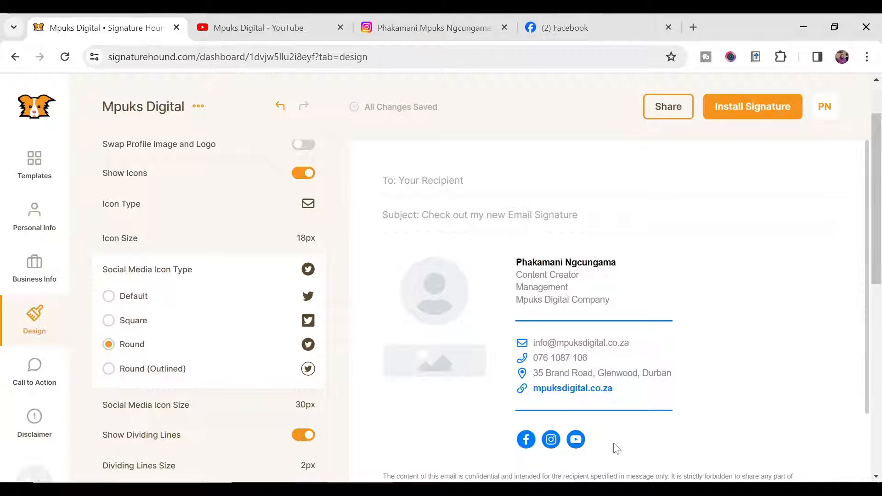
pyautogui.click(108, 298)
pyautogui.click(308, 272)
pyautogui.scroll(-2, 309, 322)
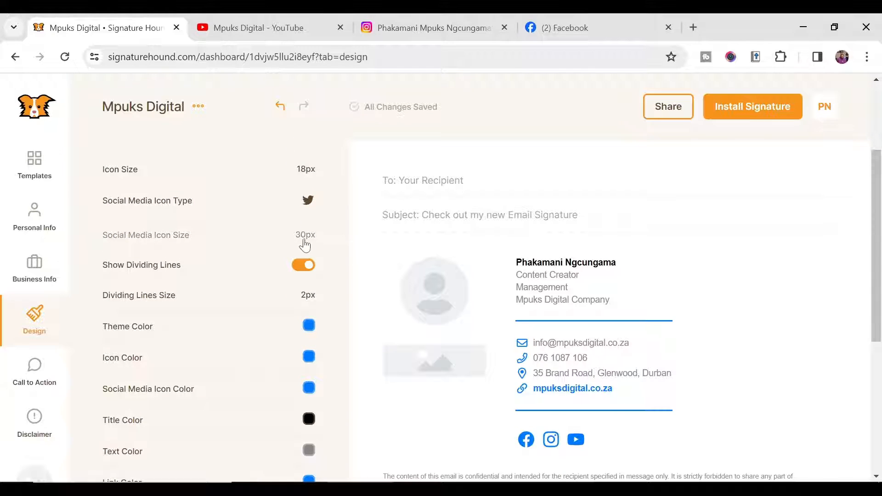
pyautogui.click(307, 246)
pyautogui.moveTo(217, 264); pyautogui.dragTo(250, 263)
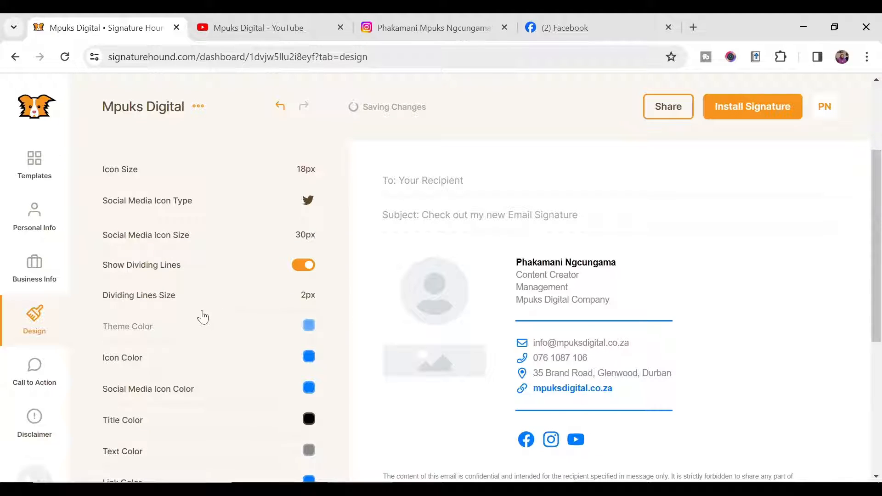
pyautogui.click(302, 266)
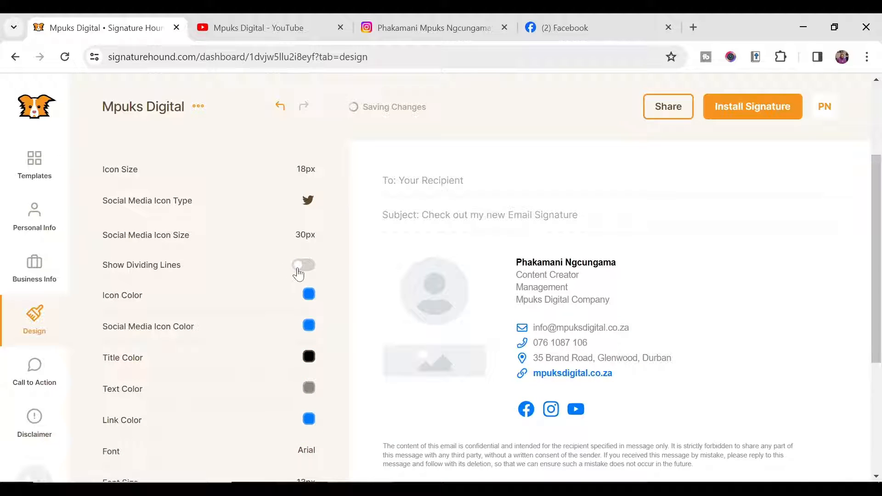
pyautogui.click(298, 270)
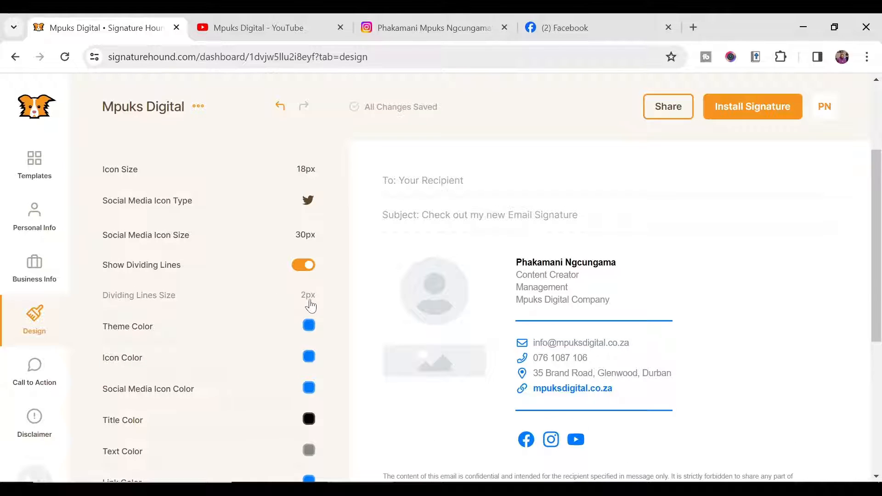
pyautogui.click(311, 297)
pyautogui.moveTo(121, 321)
pyautogui.mouseDown()
pyautogui.moveTo(162, 327)
pyautogui.moveTo(117, 326)
pyautogui.mouseUp()
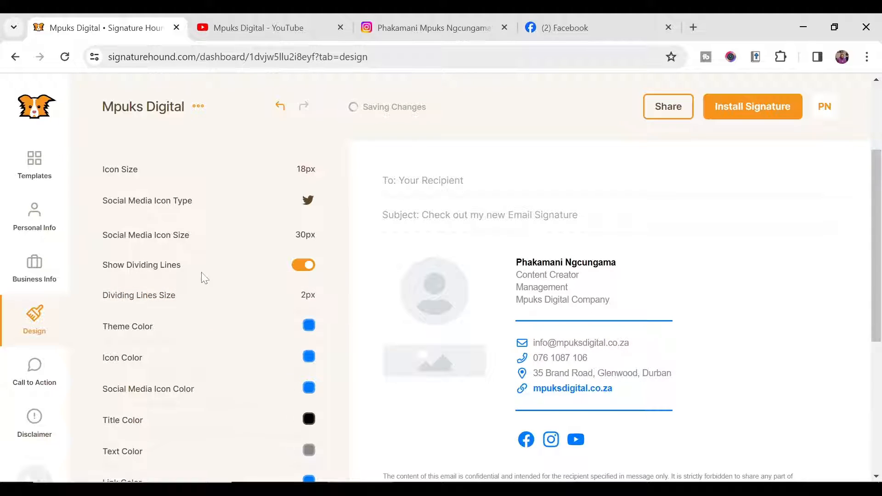
pyautogui.scroll(-1, 203, 278)
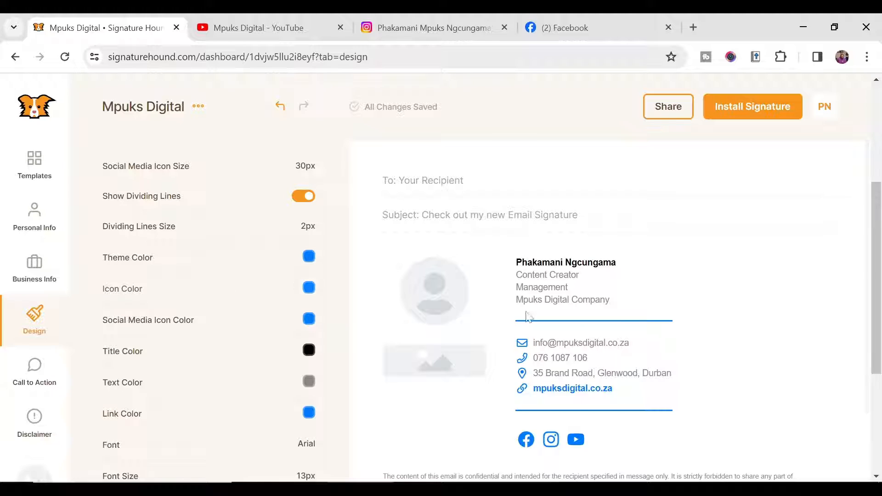
pyautogui.click(308, 258)
pyautogui.moveTo(303, 317); pyautogui.dragTo(183, 347)
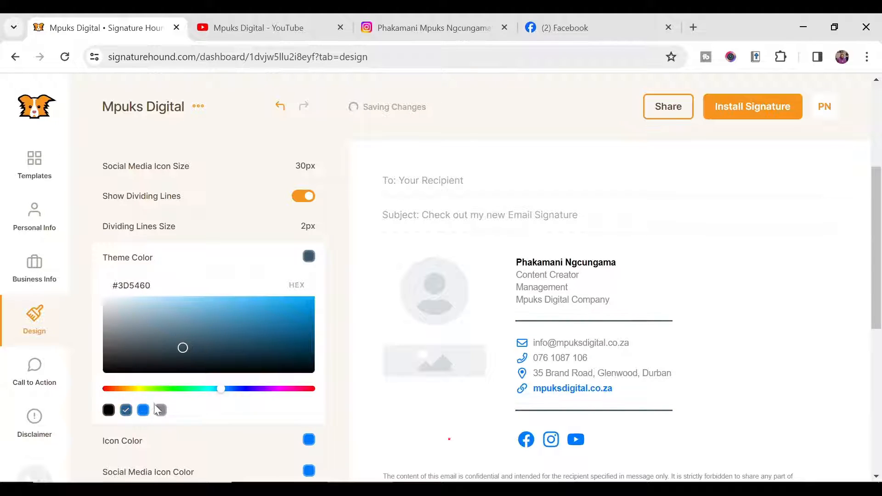
pyautogui.click(143, 411)
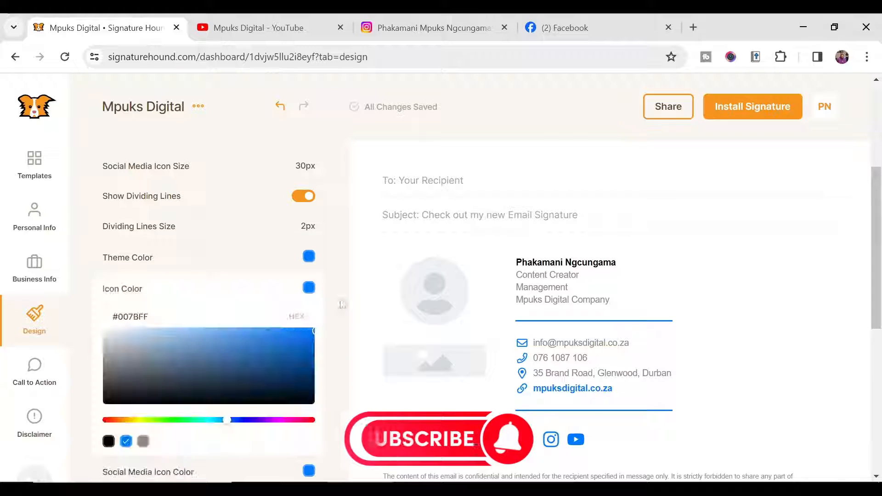
pyautogui.moveTo(175, 341); pyautogui.dragTo(227, 350)
pyautogui.moveTo(230, 421); pyautogui.dragTo(274, 419)
pyautogui.click(298, 334)
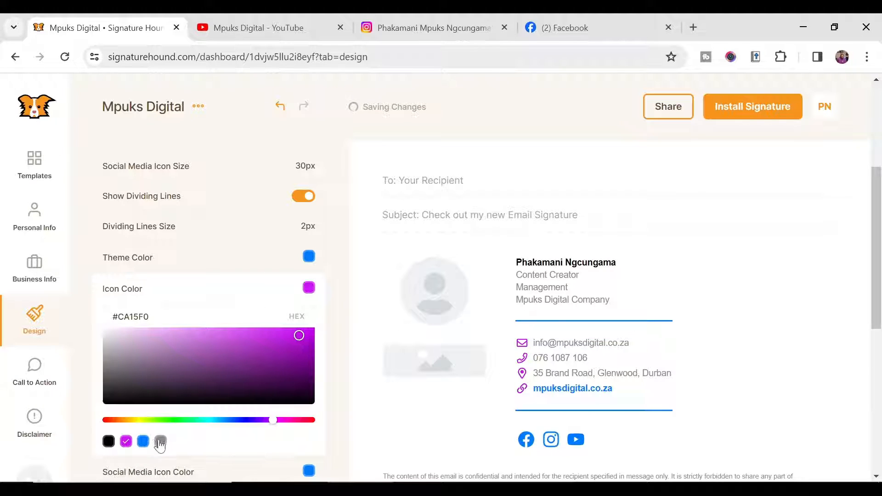
pyautogui.click(143, 442)
pyautogui.click(308, 319)
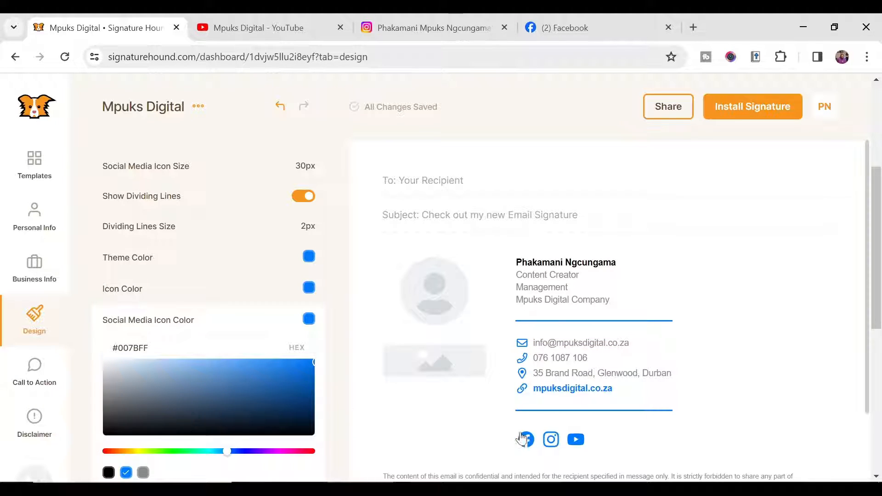
pyautogui.click(234, 388)
pyautogui.moveTo(227, 452); pyautogui.dragTo(279, 457)
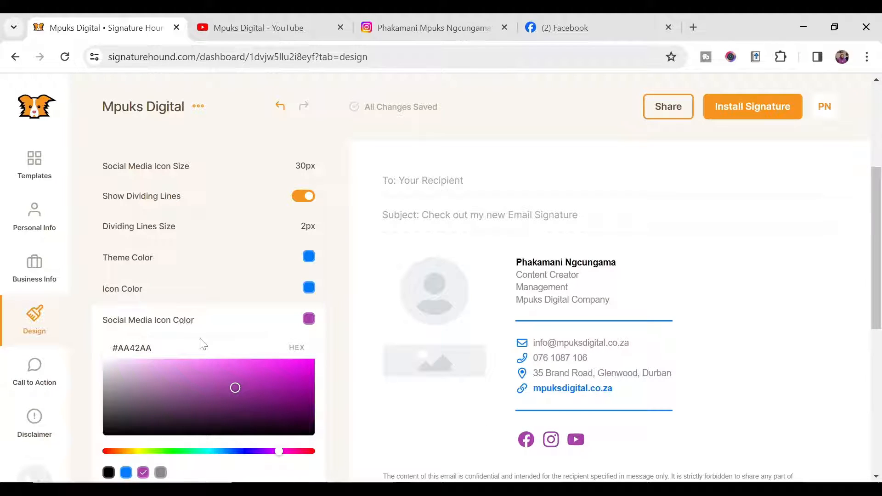
pyautogui.scroll(-2, 202, 344)
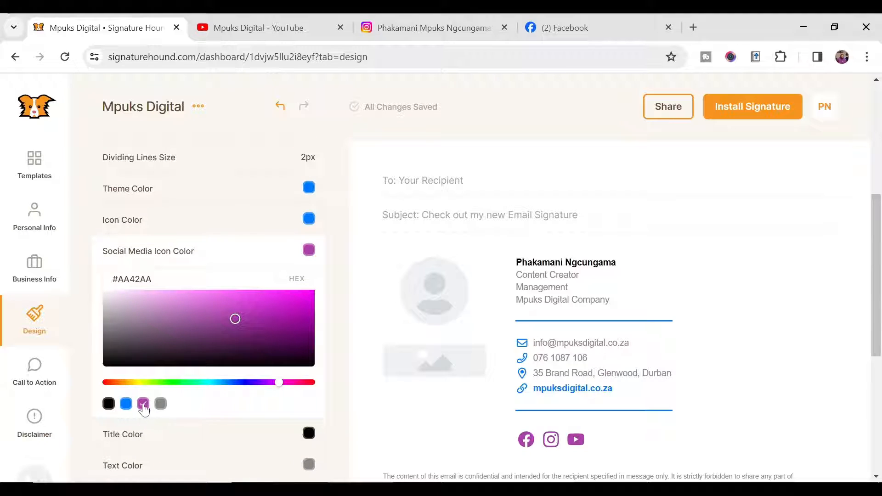
pyautogui.click(308, 219)
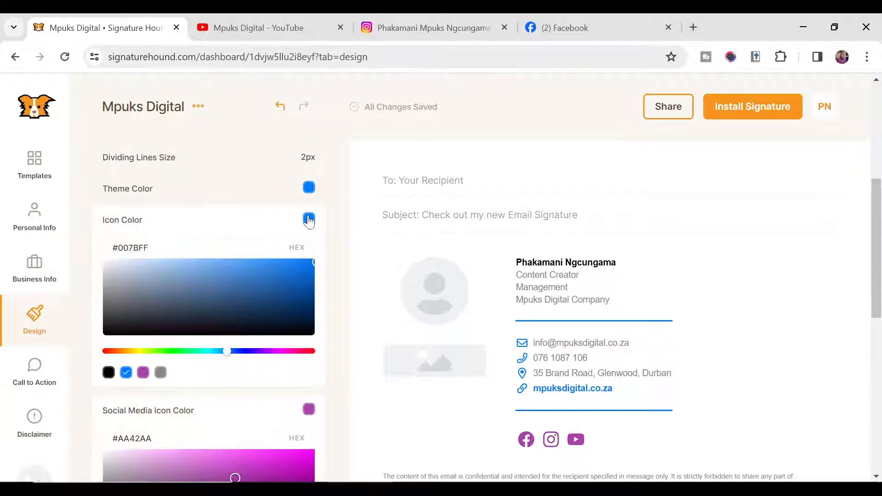
pyautogui.click(309, 220)
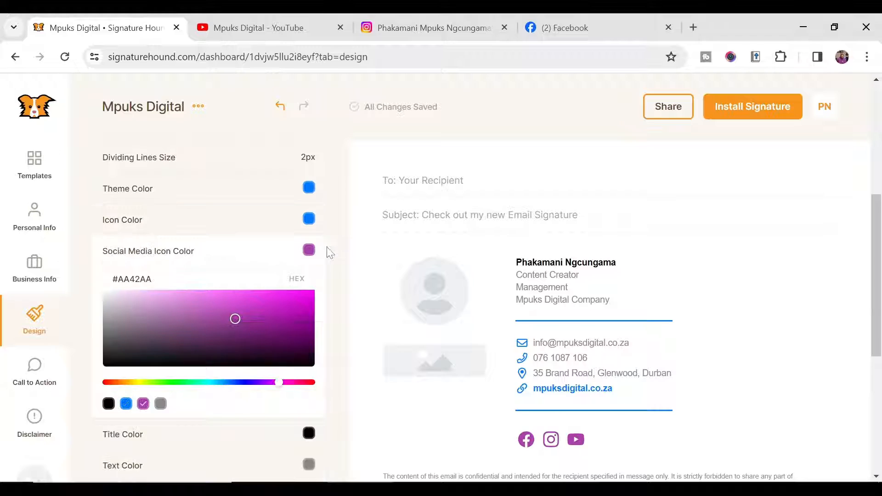
pyautogui.click(126, 403)
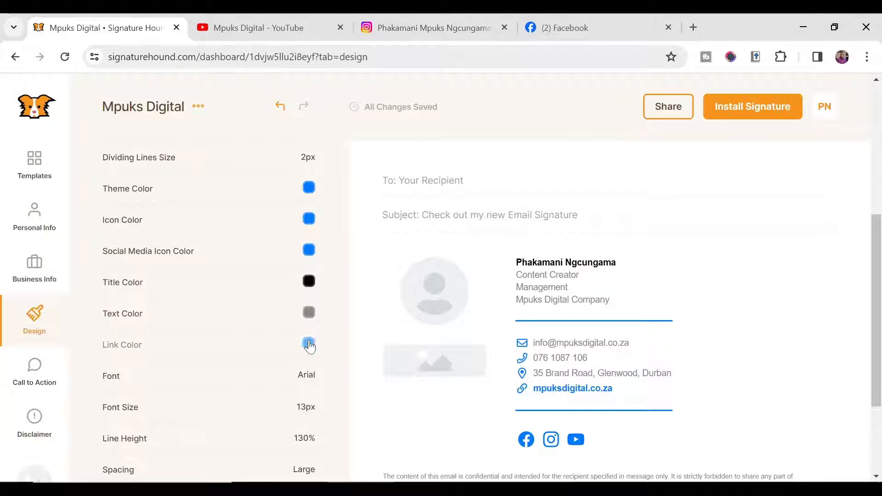
# Step: Set the signature's link colour back to blue
pyautogui.click(308, 343)
pyautogui.scroll(-3, 230, 400)
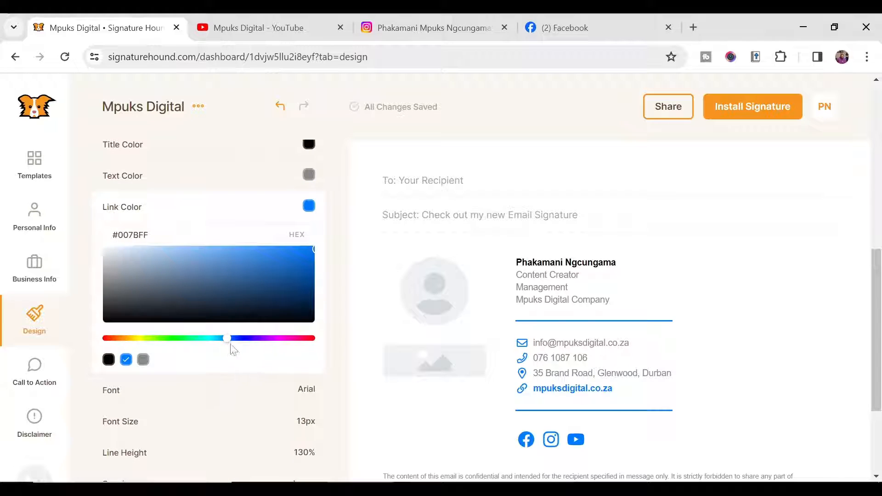
pyautogui.moveTo(233, 340); pyautogui.dragTo(266, 346)
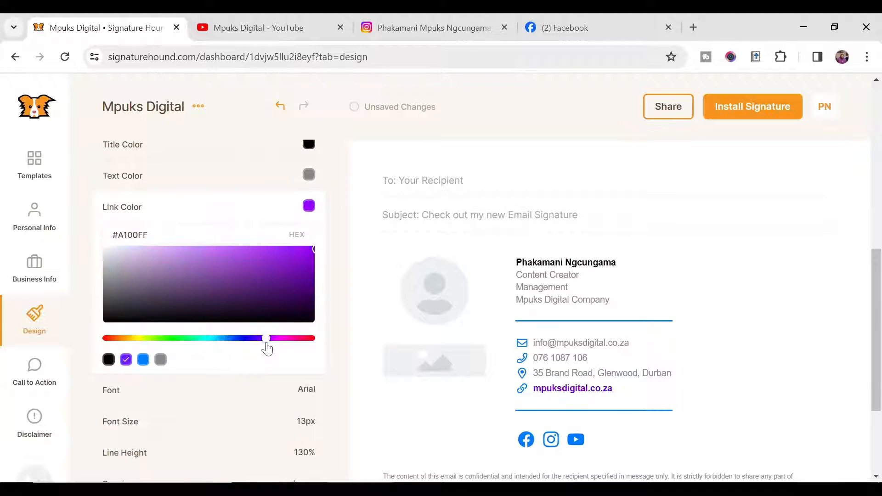
pyautogui.click(143, 359)
pyautogui.click(314, 209)
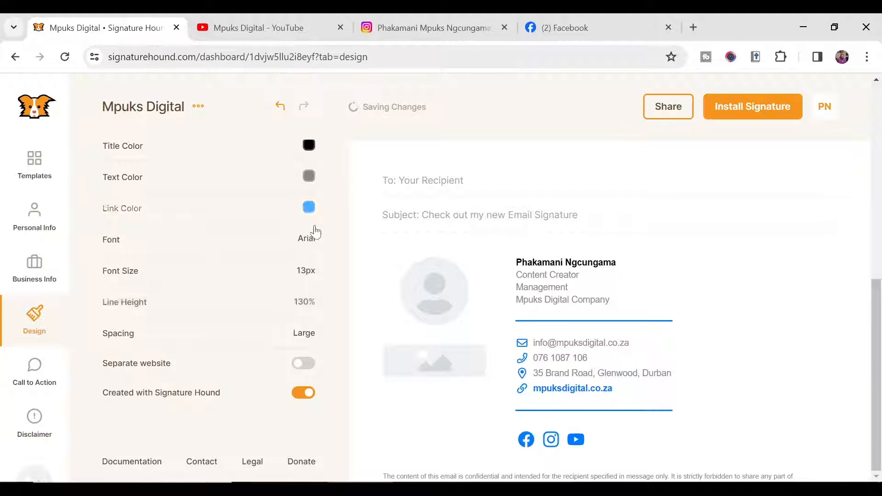
# Step: Switch off the 'Created with Signature Hound' credit toggle and check the preview
pyautogui.scroll(-2, 597, 348)
pyautogui.scroll(1, 597, 349)
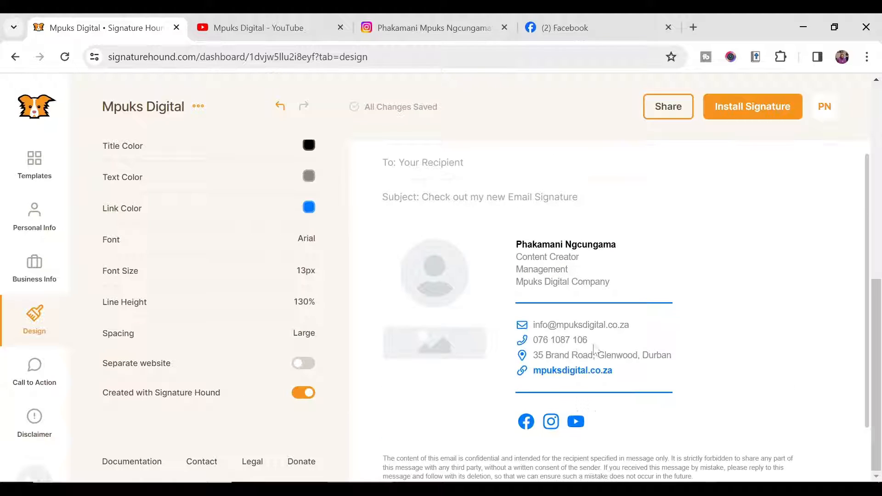
pyautogui.scroll(-1, 505, 368)
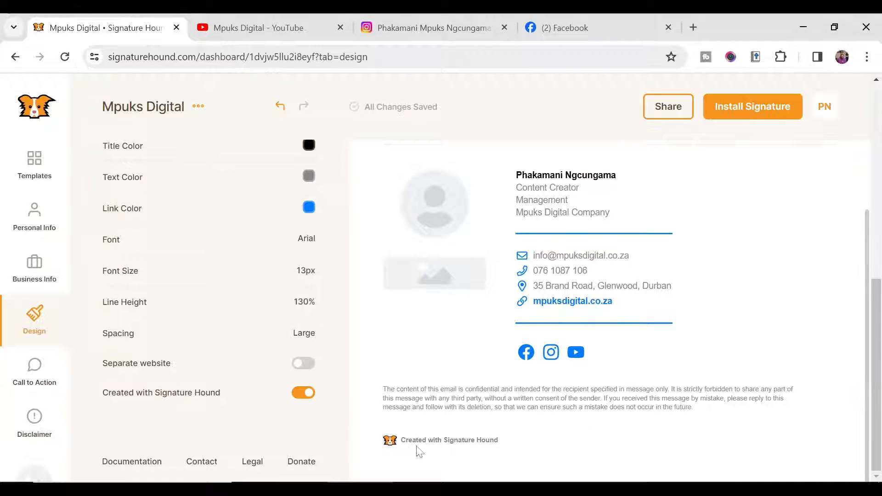
pyautogui.click(303, 393)
pyautogui.scroll(5, 488, 304)
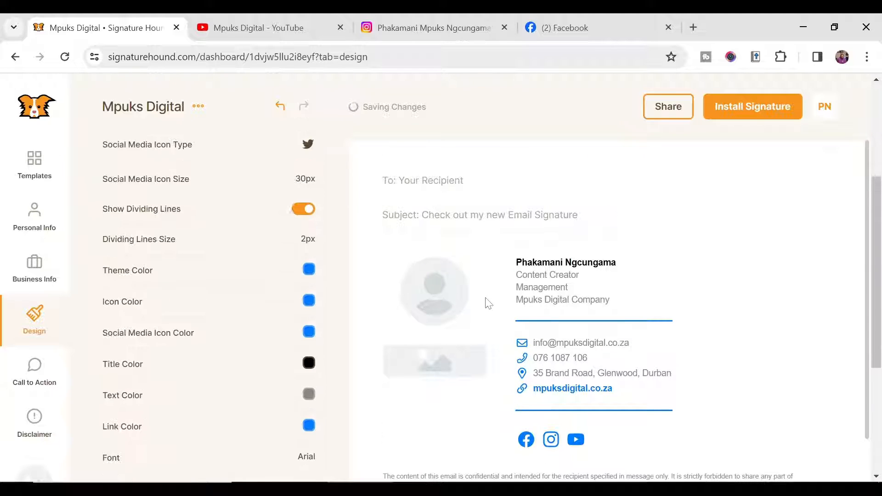
pyautogui.scroll(-3, 489, 303)
pyautogui.scroll(2, 411, 282)
pyautogui.scroll(-3, 411, 281)
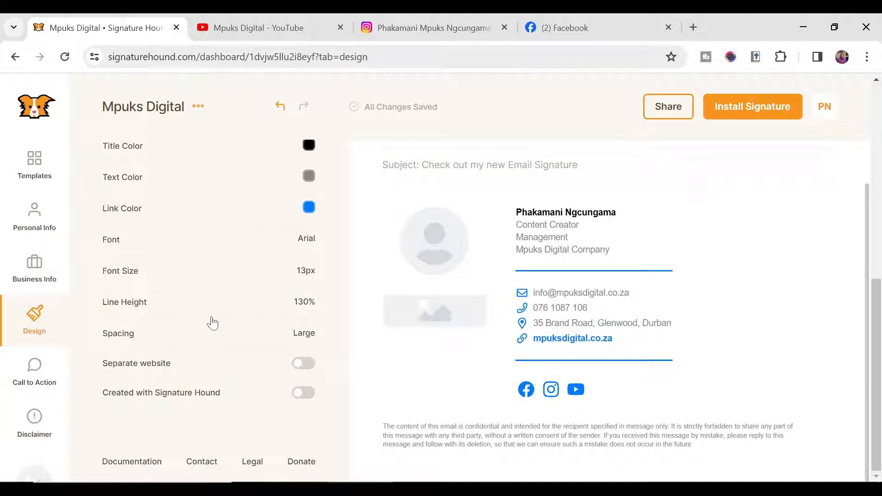
pyautogui.scroll(5, 213, 323)
# Step: Show the Call to Action section with its empty image upload area
pyautogui.click(34, 367)
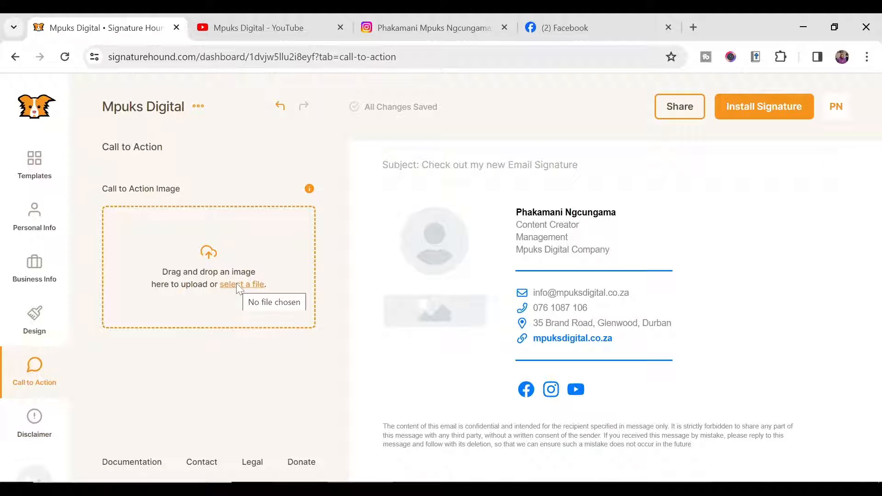
# Step: Review the disclaimer text in the editor and preview without changes, then go back to Personal Info
pyautogui.click(37, 421)
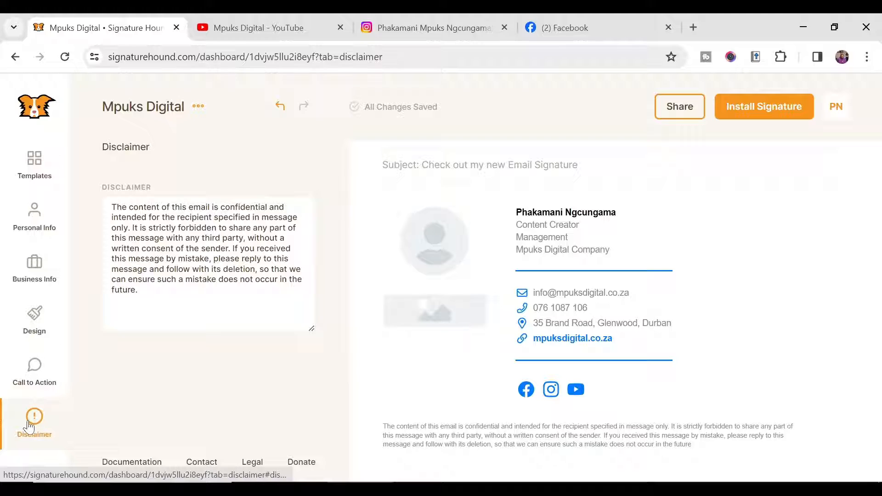
pyautogui.moveTo(142, 291); pyautogui.dragTo(95, 205)
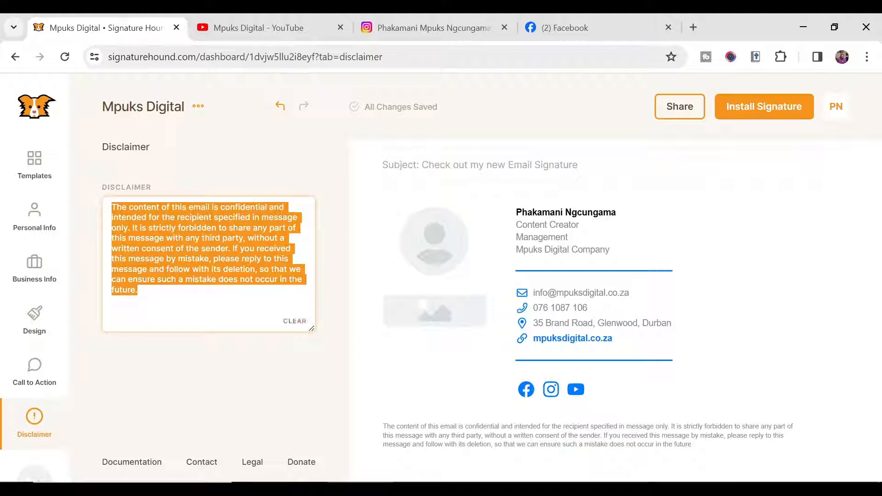
pyautogui.click(157, 218)
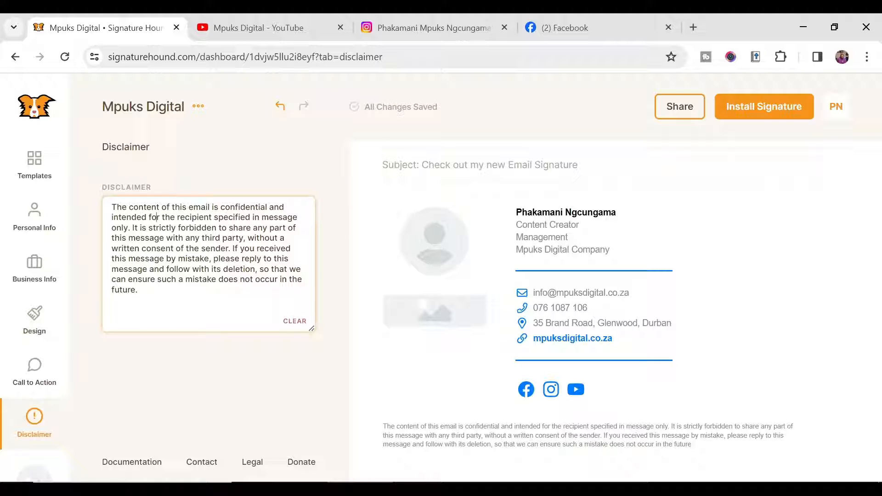
pyautogui.moveTo(236, 238); pyautogui.dragTo(275, 269)
pyautogui.click(279, 269)
pyautogui.moveTo(137, 294); pyautogui.dragTo(103, 209)
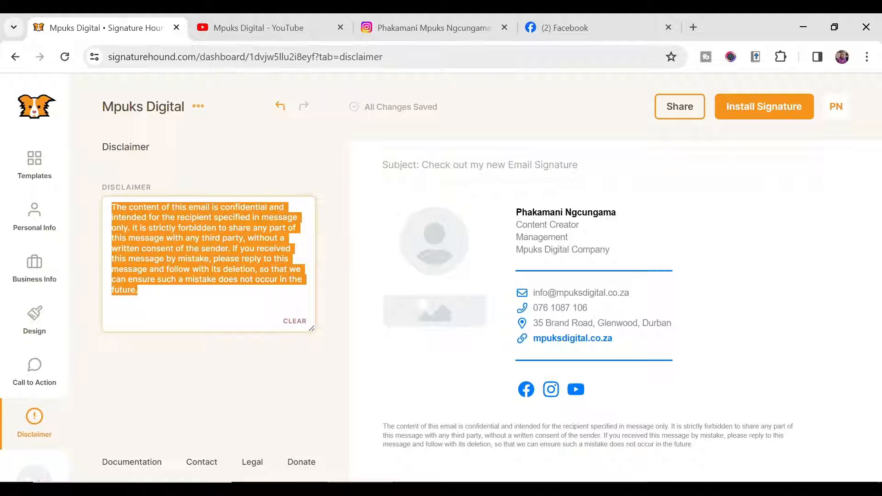
pyautogui.click(152, 293)
pyautogui.moveTo(391, 426); pyautogui.dragTo(775, 468)
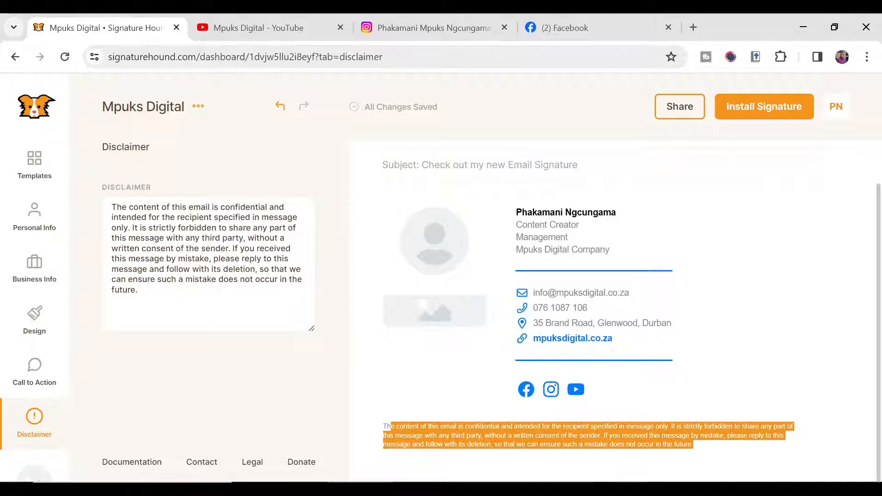
pyautogui.click(229, 279)
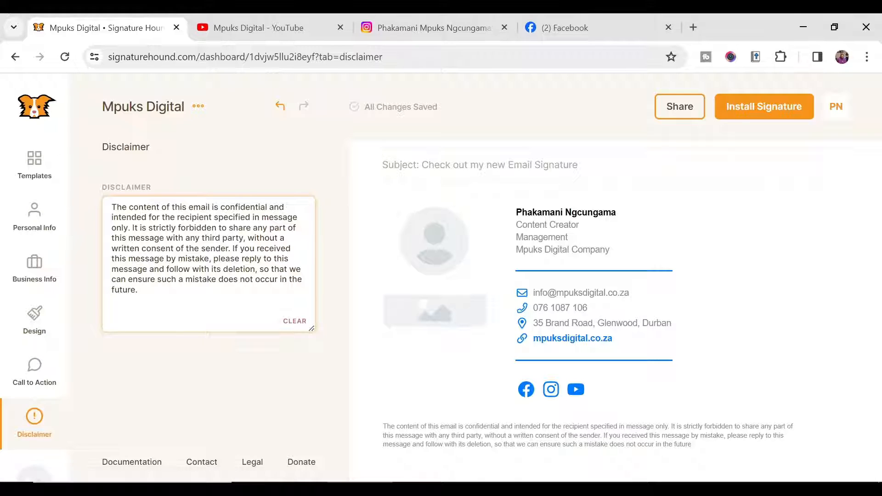
pyautogui.click(35, 218)
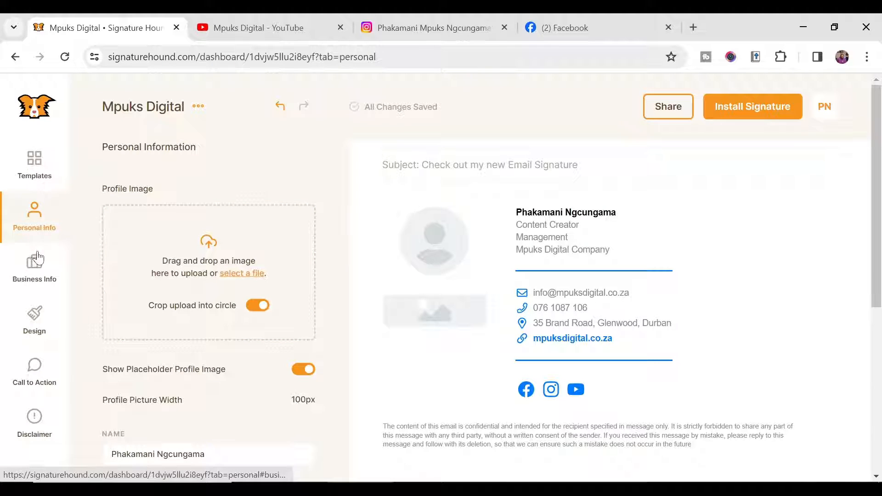
# Step: Upload the 'Mpuks Digital Coming Soon Logo 2' file as the signature's profile image
pyautogui.scroll(-6, 203, 308)
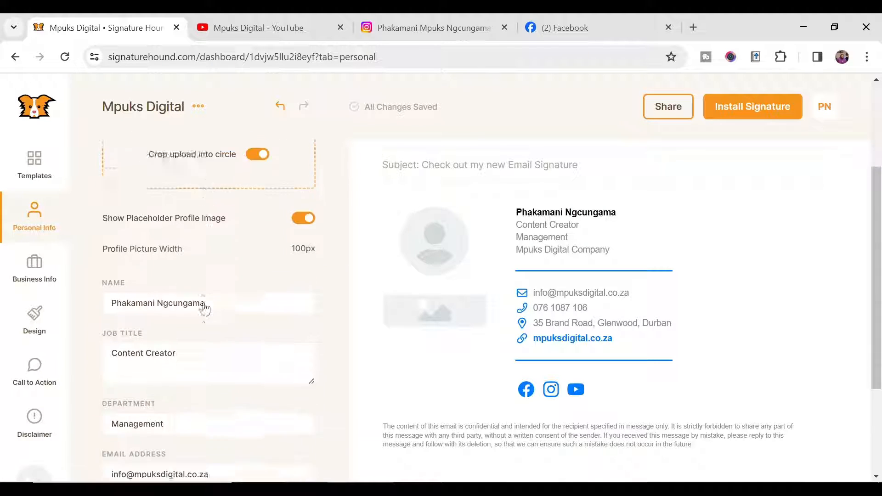
pyautogui.click(34, 316)
pyautogui.click(34, 266)
pyautogui.click(34, 213)
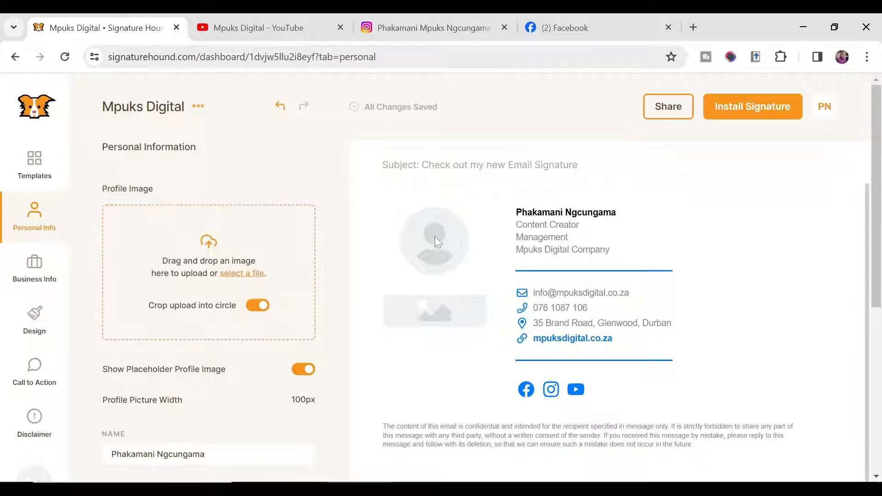
pyautogui.click(237, 274)
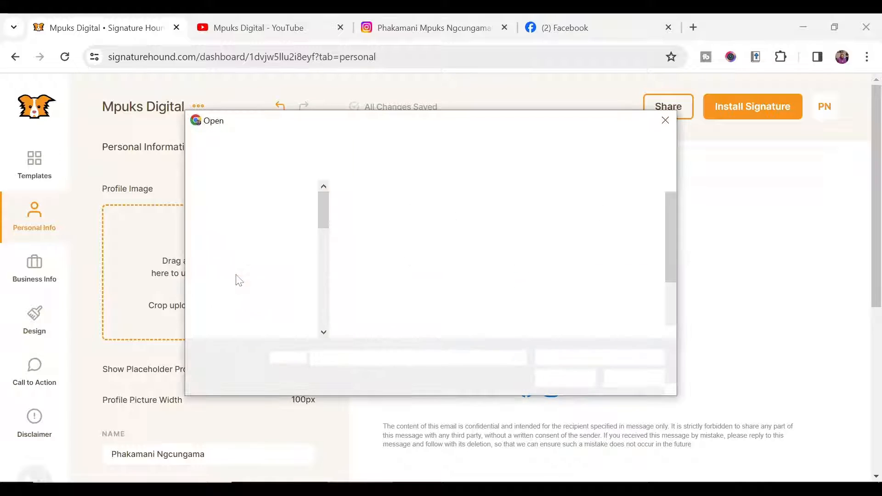
pyautogui.click(459, 243)
pyautogui.click(571, 380)
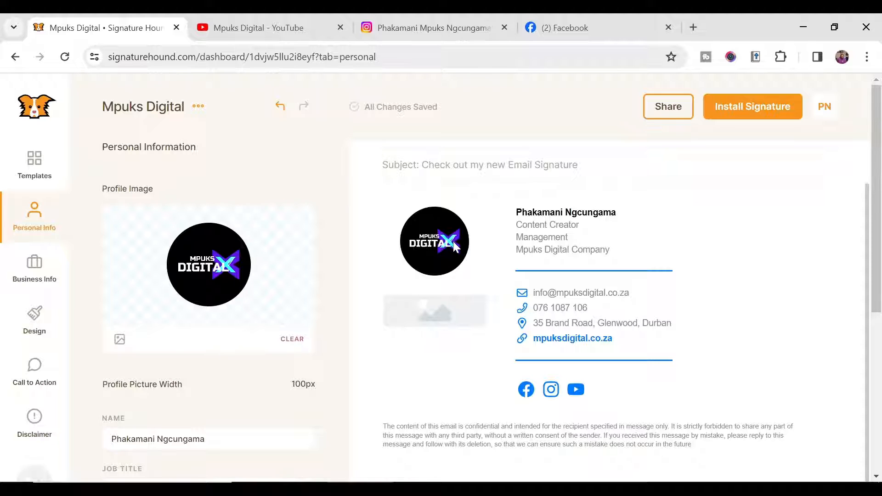
pyautogui.scroll(1, 722, 292)
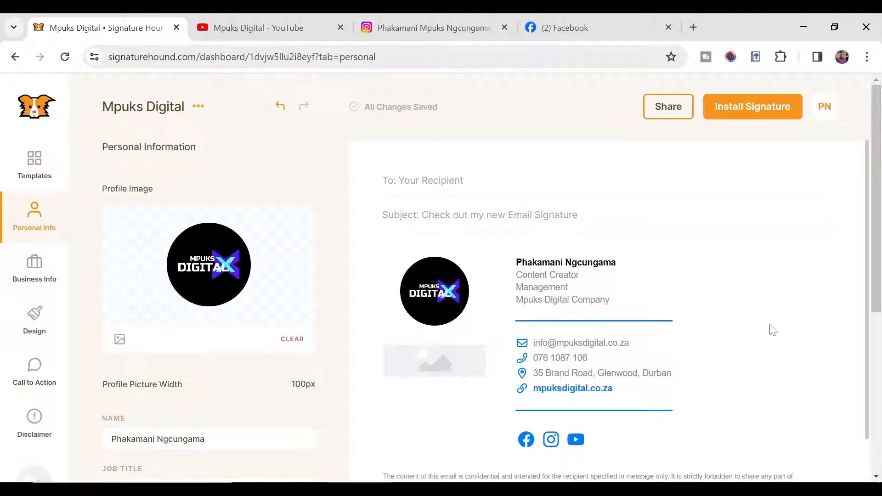
pyautogui.scroll(-1, 703, 258)
pyautogui.scroll(1, 682, 290)
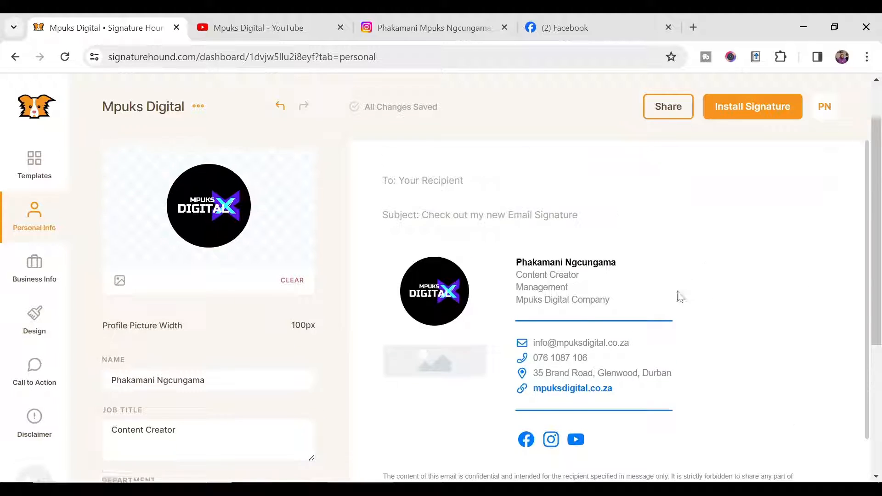
pyautogui.scroll(-1, 569, 313)
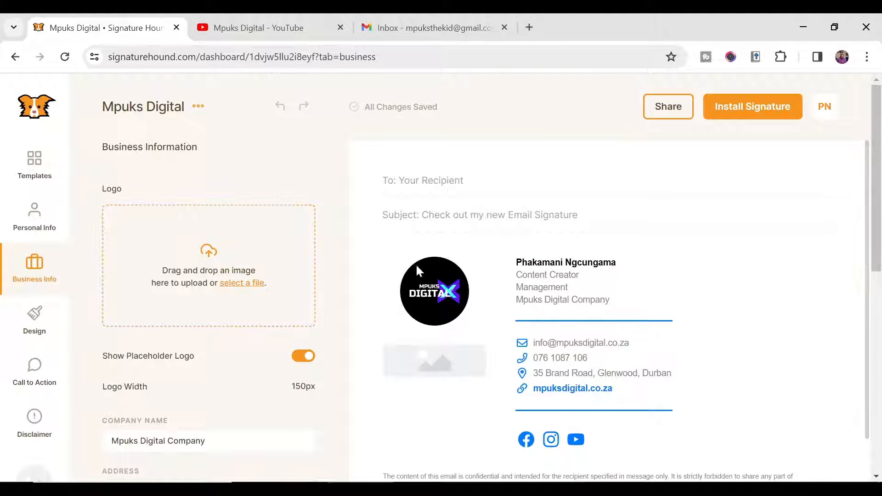
# Step: Turn off Show Placeholder Logo in Business Info and confirm 'All Changes Saved'
pyautogui.click(34, 211)
pyautogui.click(37, 270)
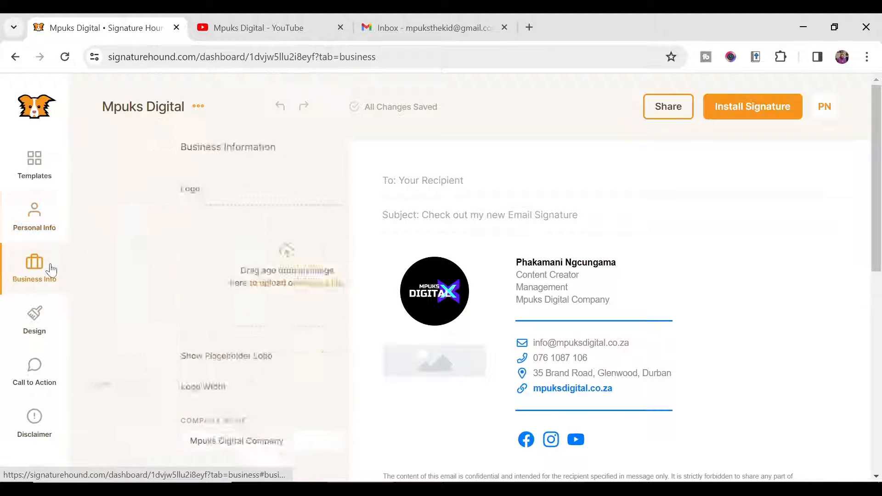
pyautogui.scroll(-2, 110, 299)
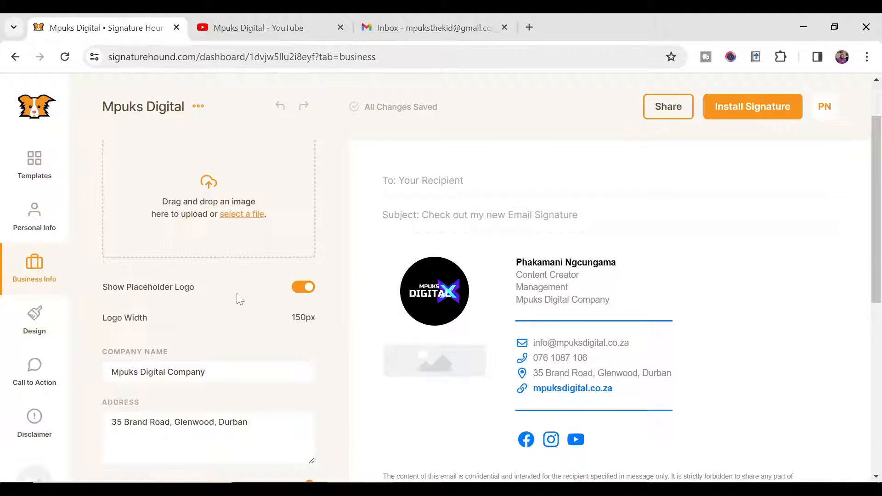
pyautogui.click(304, 288)
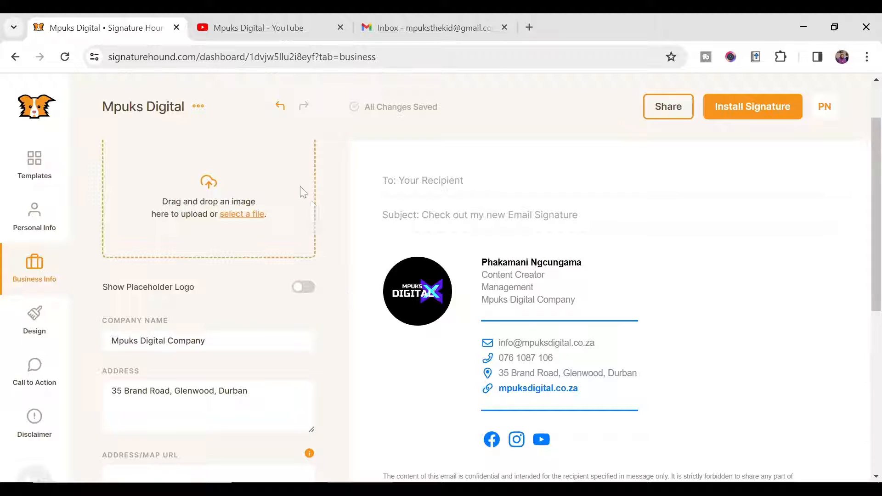
pyautogui.scroll(2, 276, 276)
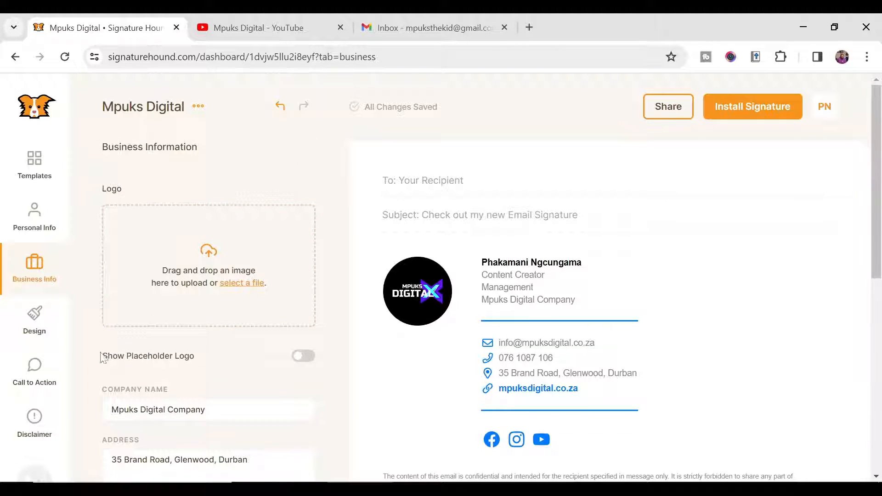
pyautogui.moveTo(124, 358); pyautogui.dragTo(217, 364)
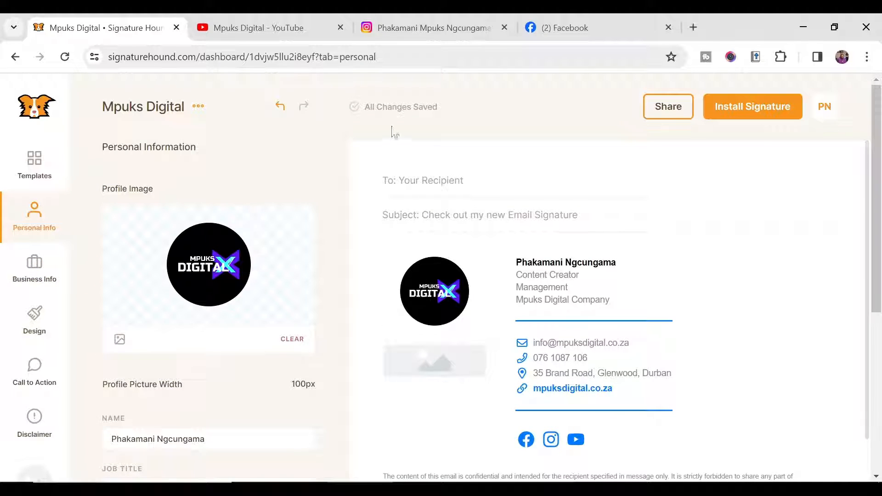
pyautogui.moveTo(438, 107); pyautogui.dragTo(331, 108)
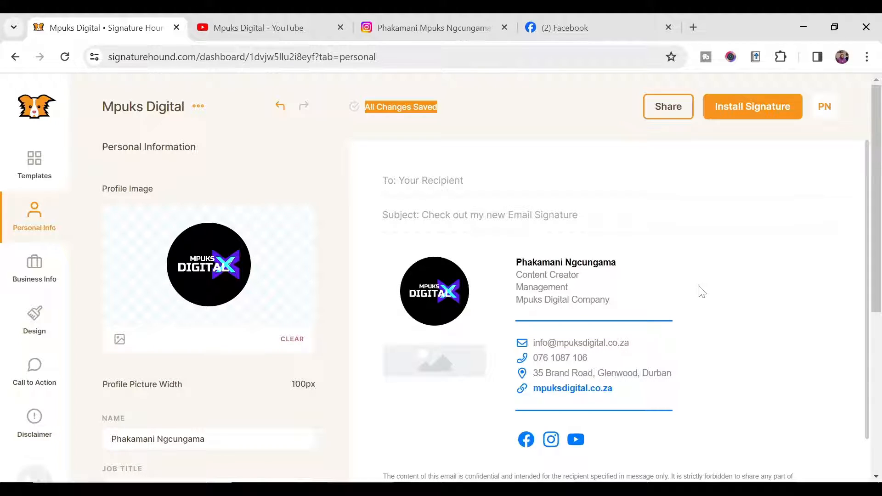
pyautogui.scroll(-2, 700, 291)
pyautogui.scroll(2, 700, 291)
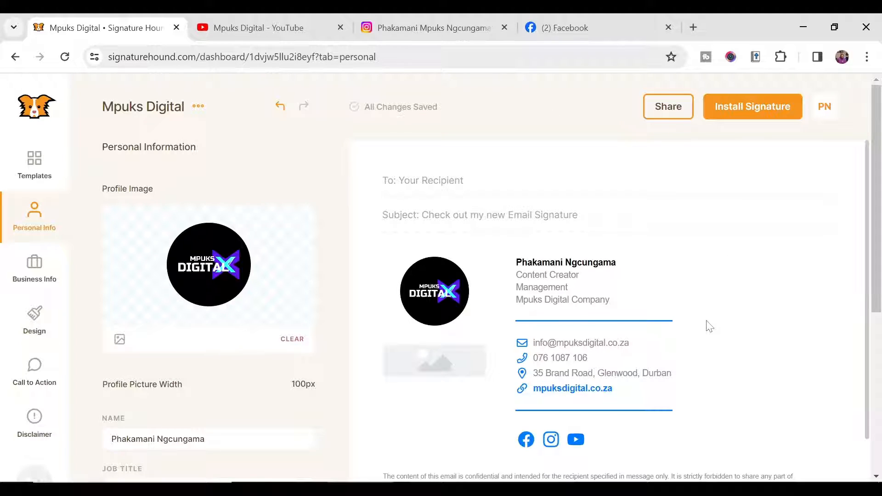
# Step: Bring up the Gmail (Web Mail) installation instructions and read through the steps
pyautogui.click(735, 115)
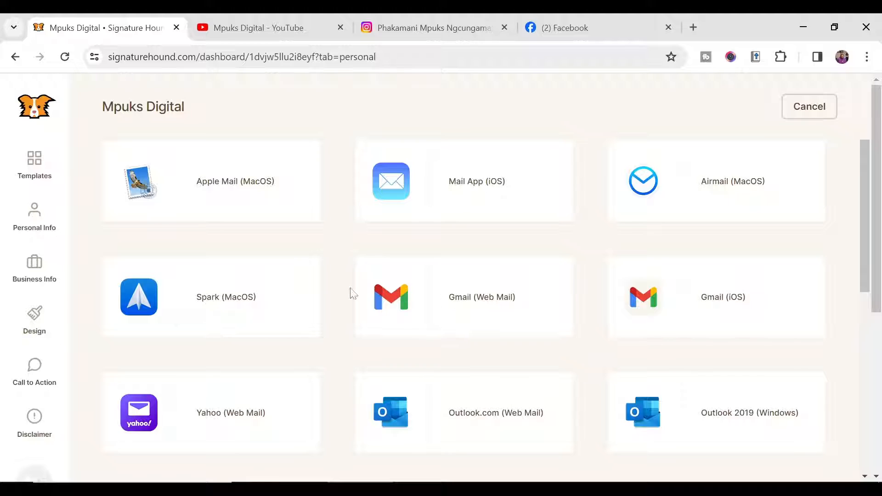
pyautogui.click(473, 298)
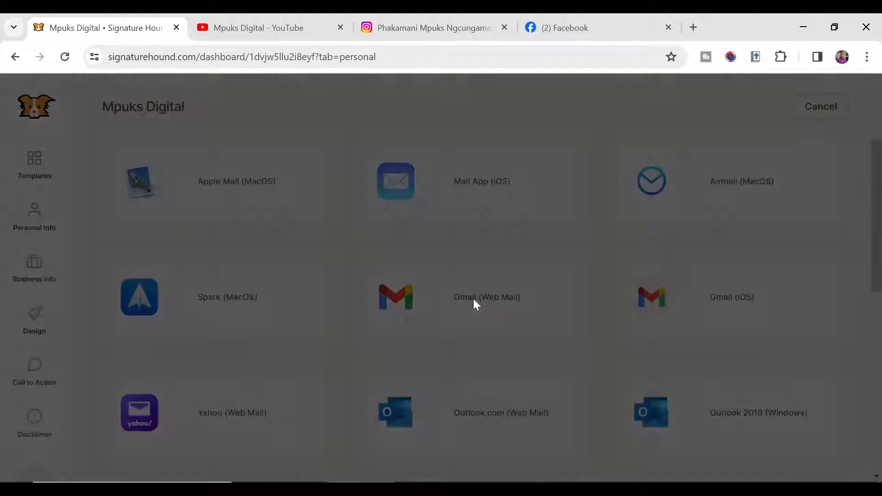
pyautogui.scroll(-3, 473, 299)
pyautogui.scroll(3, 411, 290)
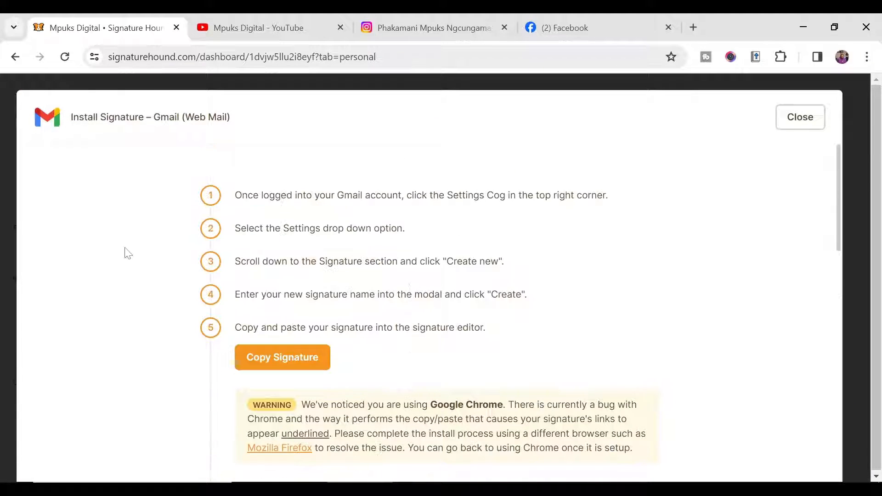
pyautogui.scroll(-2, 281, 243)
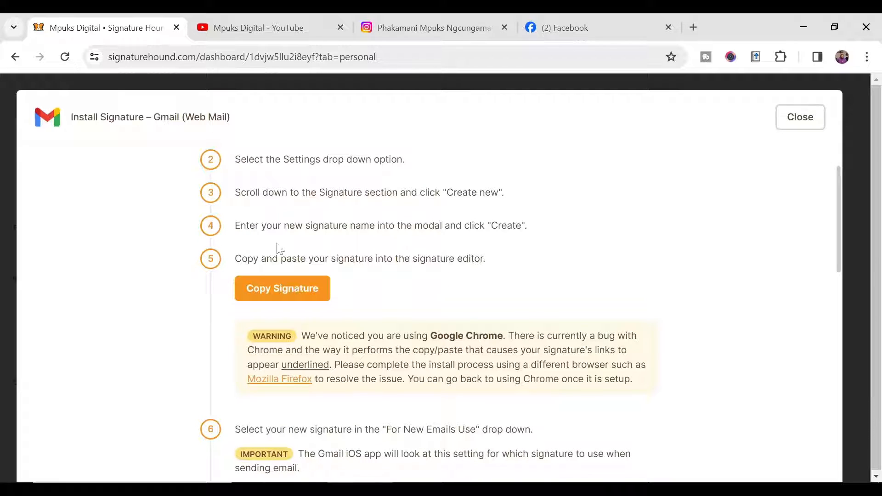
pyautogui.scroll(-6, 660, 256)
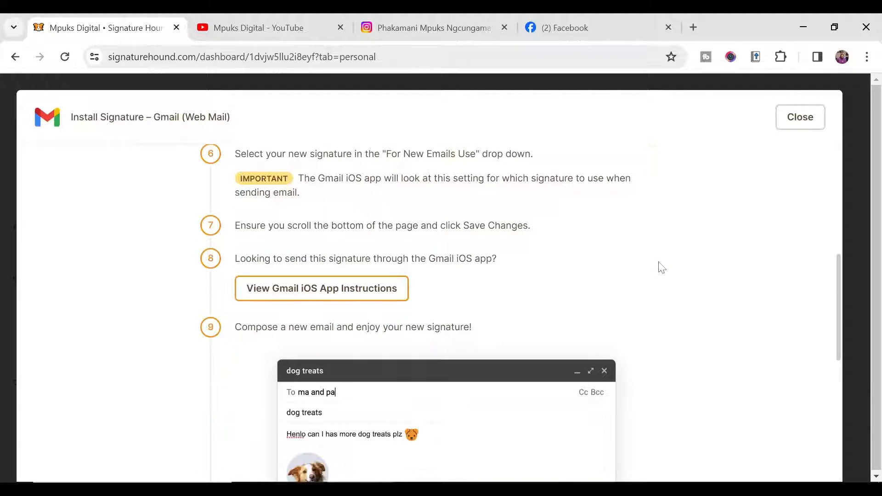
pyautogui.scroll(4, 661, 267)
pyautogui.scroll(2, 660, 266)
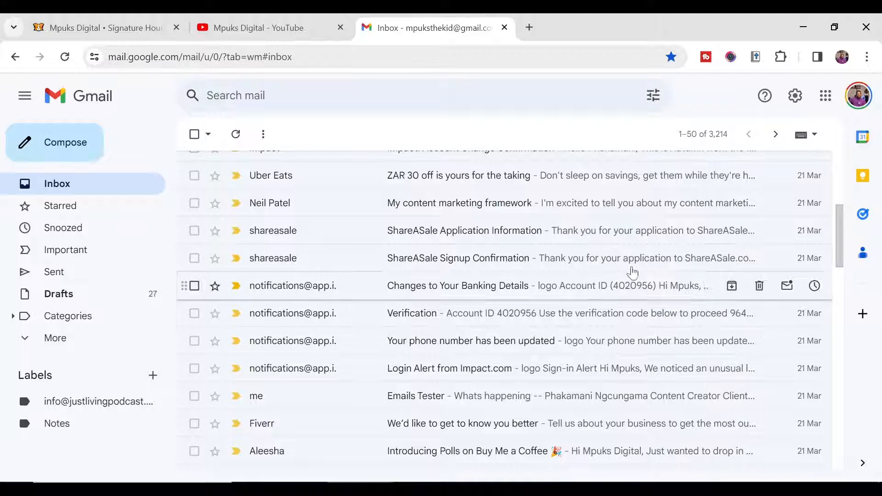
# Step: Go to Gmail's full settings and find the Signature section under General
pyautogui.click(795, 96)
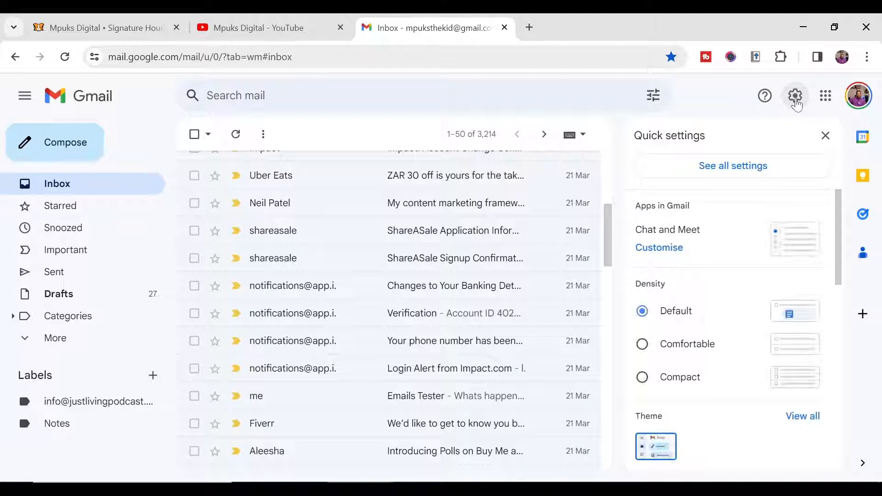
pyautogui.click(735, 171)
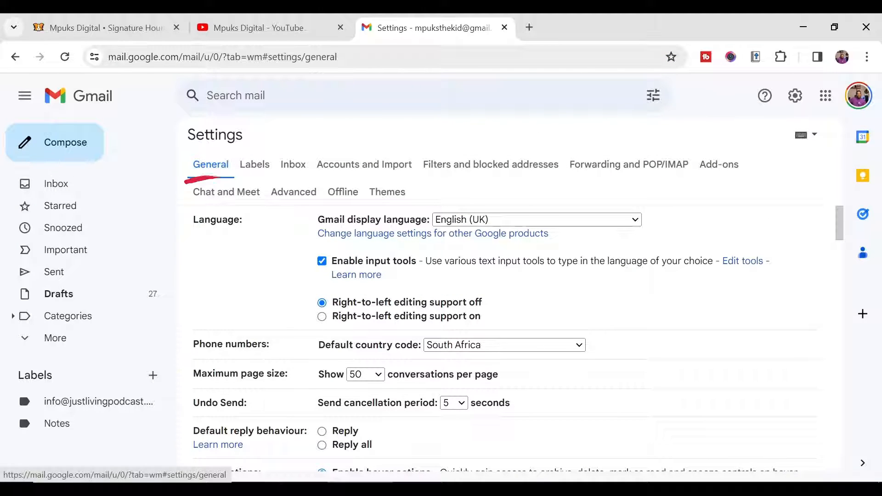
pyautogui.scroll(-15, 248, 289)
pyautogui.scroll(-15, 241, 284)
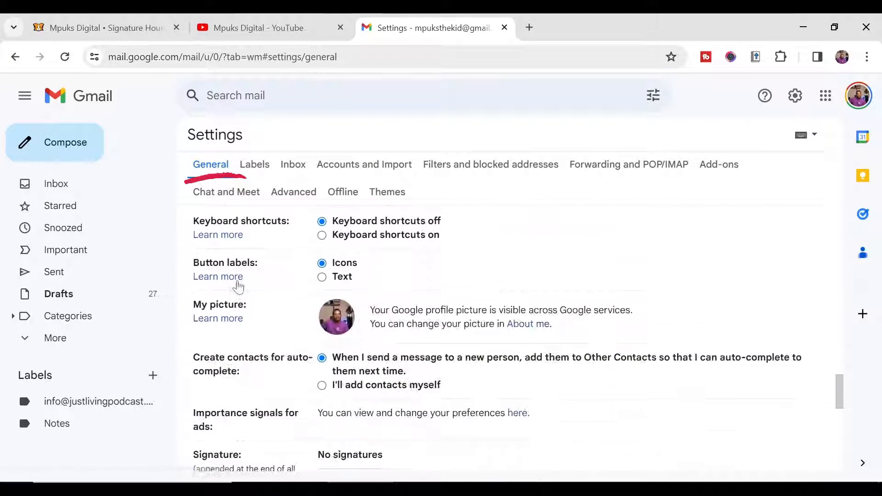
pyautogui.scroll(2, 239, 288)
pyautogui.moveTo(192, 318); pyautogui.dragTo(258, 321)
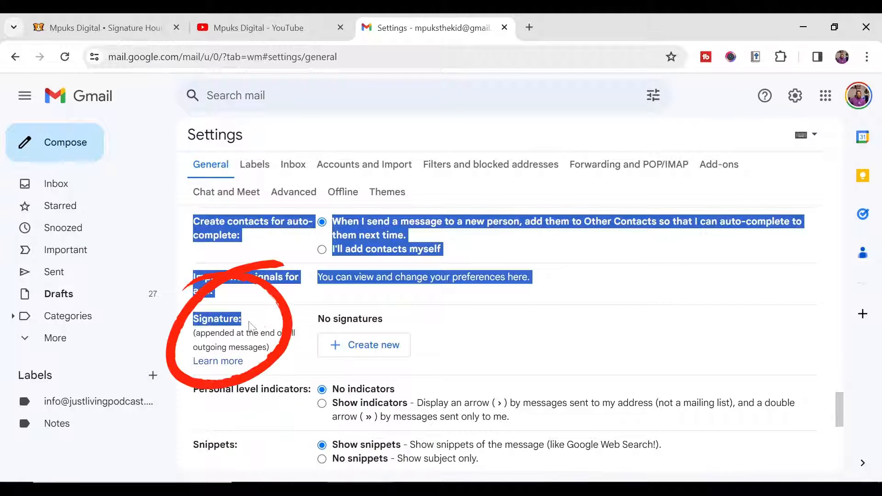
pyautogui.click(245, 320)
pyautogui.moveTo(199, 319); pyautogui.dragTo(258, 321)
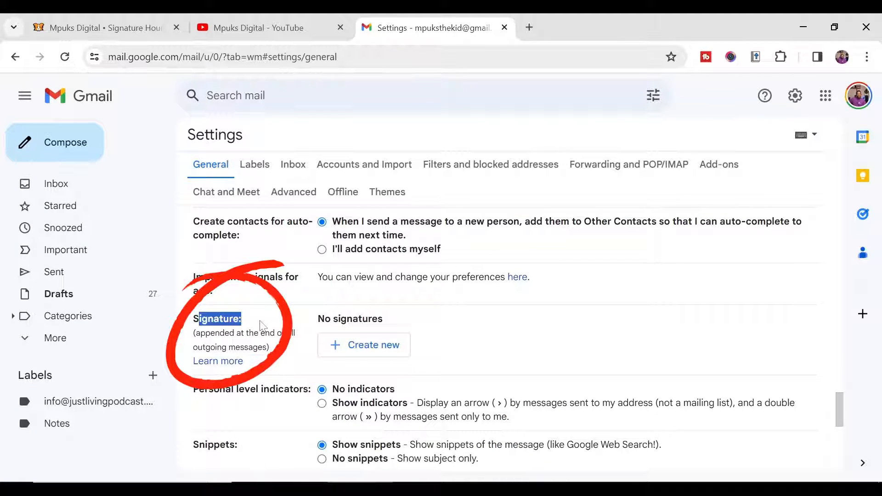
pyautogui.click(263, 321)
# Step: Create a new signature named 'MpuksDigital Signature'
pyautogui.click(364, 353)
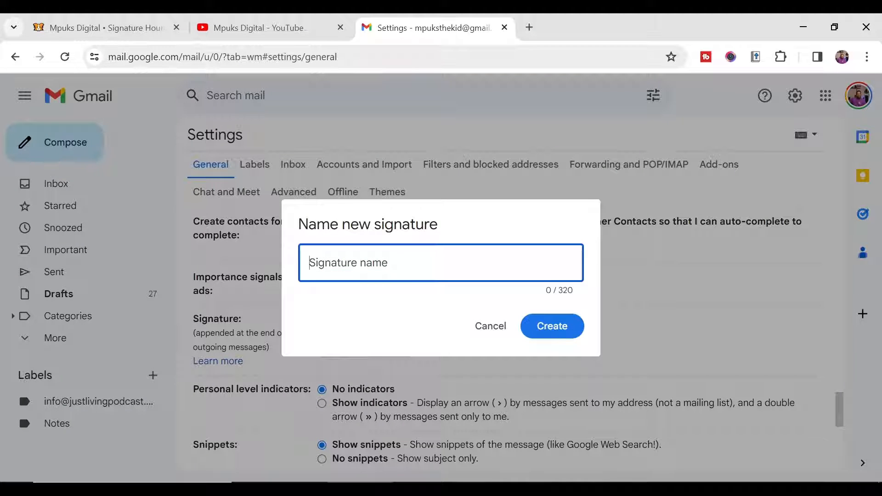
pyautogui.write('Mpuks')
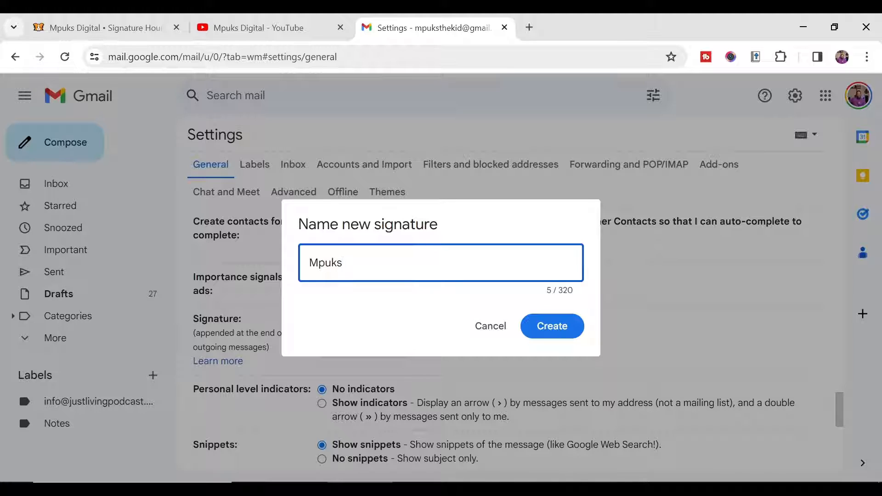
pyautogui.write('Digita')
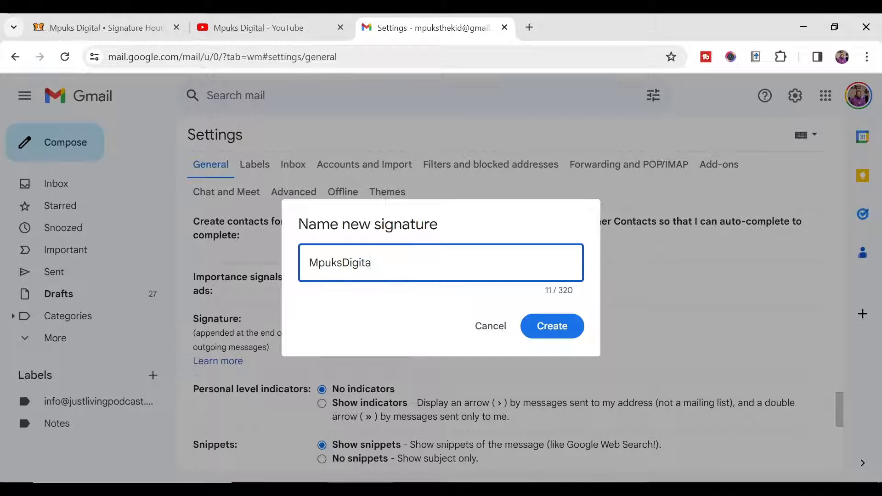
pyautogui.write('l Signat')
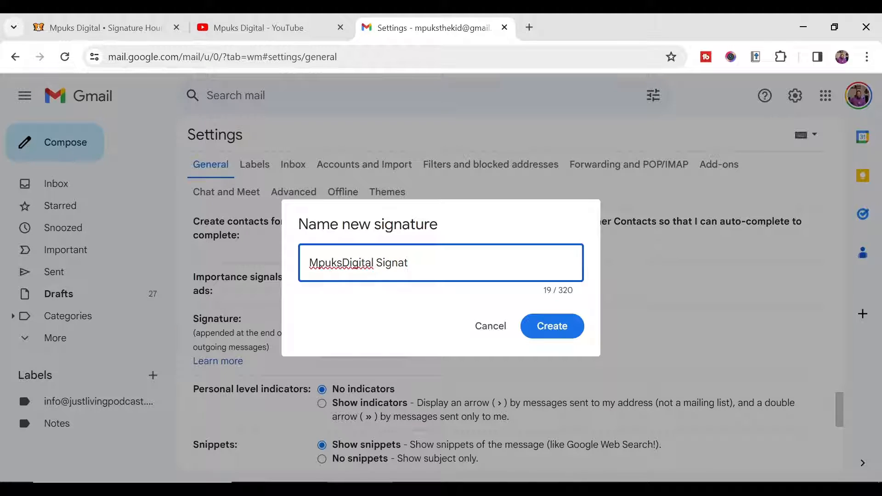
pyautogui.write('ure')
pyautogui.click(552, 333)
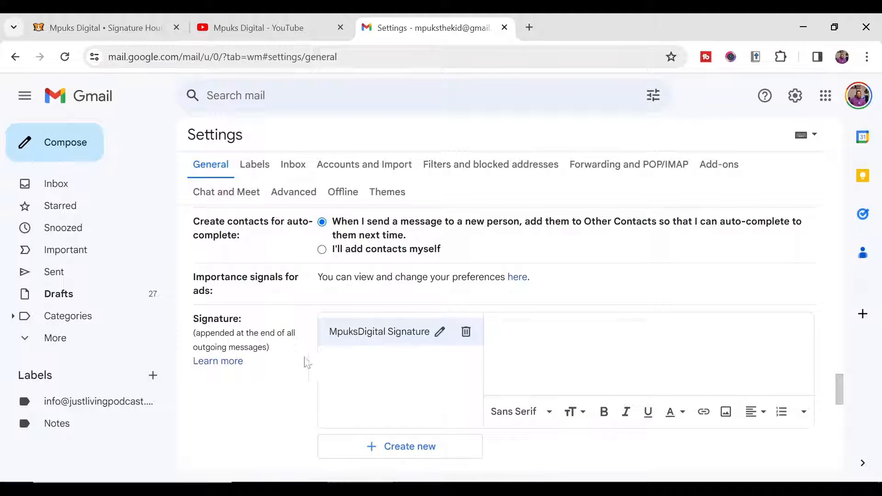
# Step: Copy the finished signature from Signature Hound to the clipboard
pyautogui.click(138, 29)
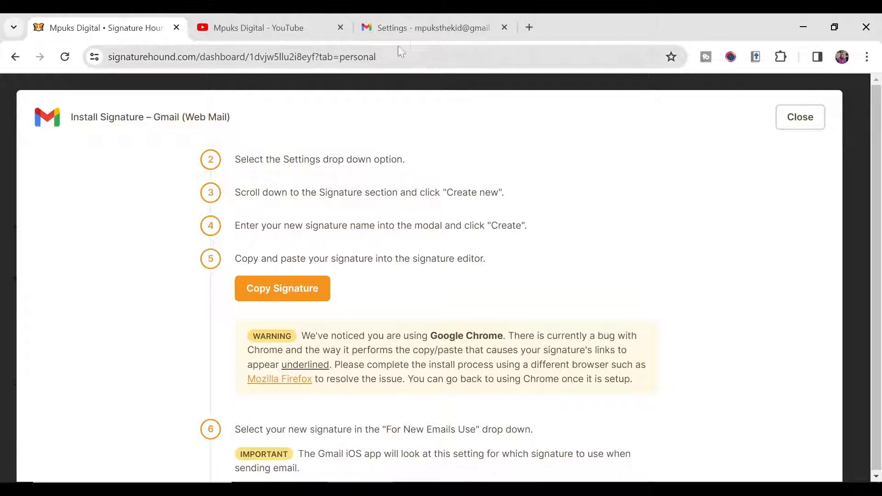
pyautogui.click(416, 29)
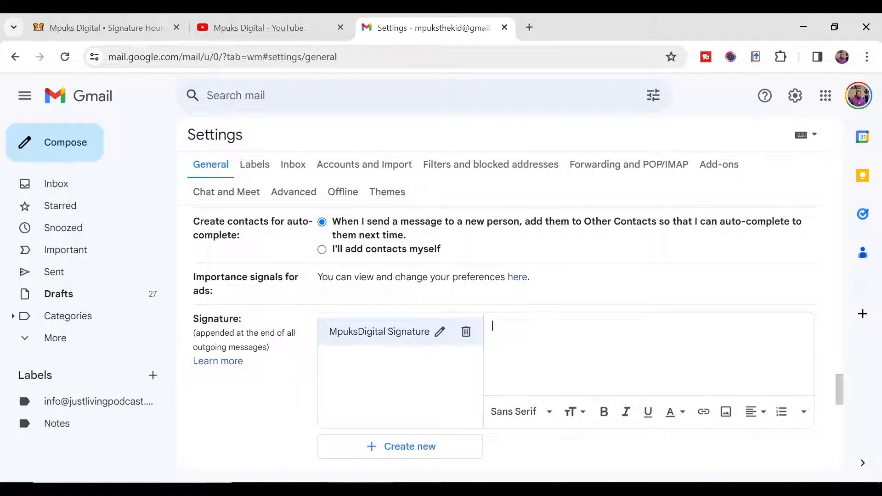
pyautogui.click(129, 29)
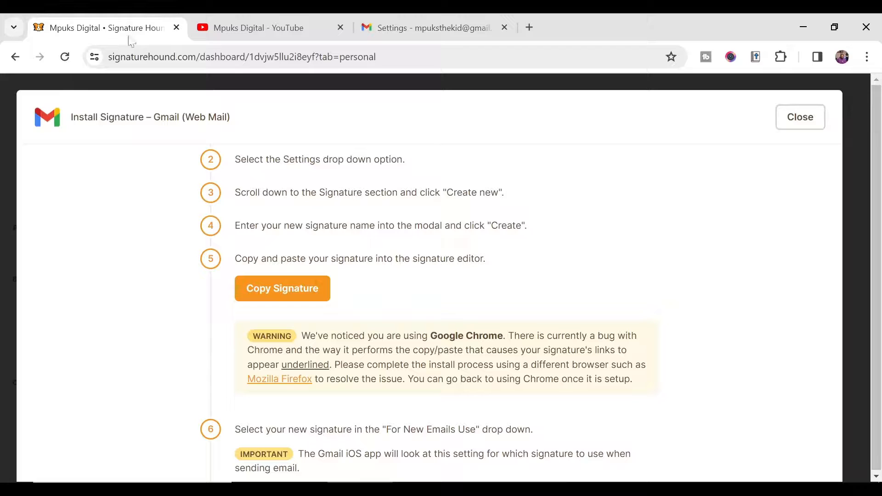
pyautogui.click(267, 293)
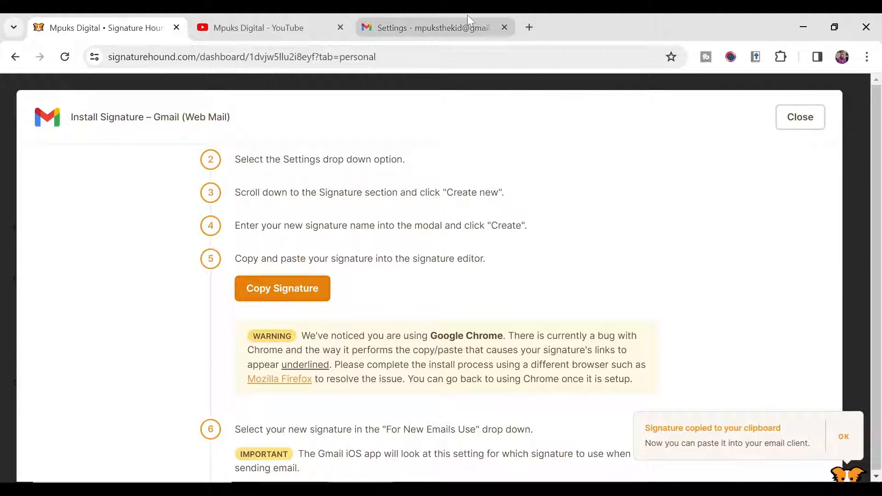
# Step: Paste the signature into Gmail's MpuksDigital Signature editor and review it
pyautogui.click(466, 26)
pyautogui.rightClick(498, 327)
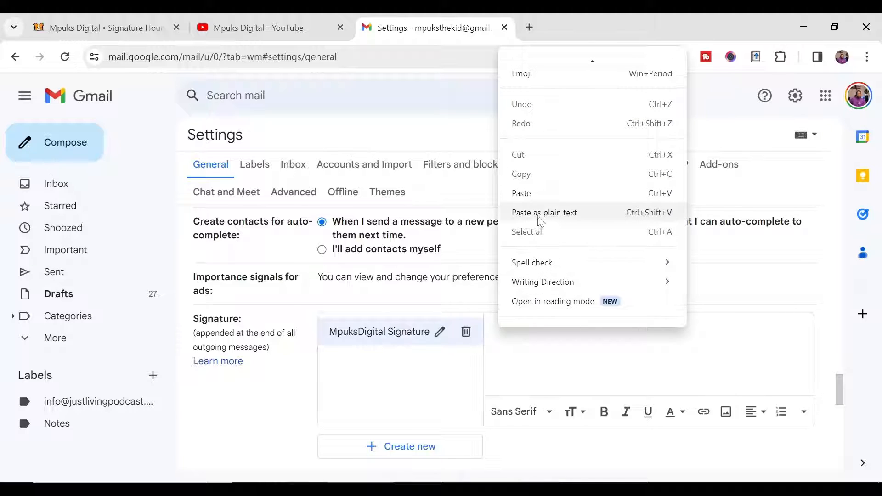
pyautogui.click(536, 196)
pyautogui.scroll(-5, 643, 285)
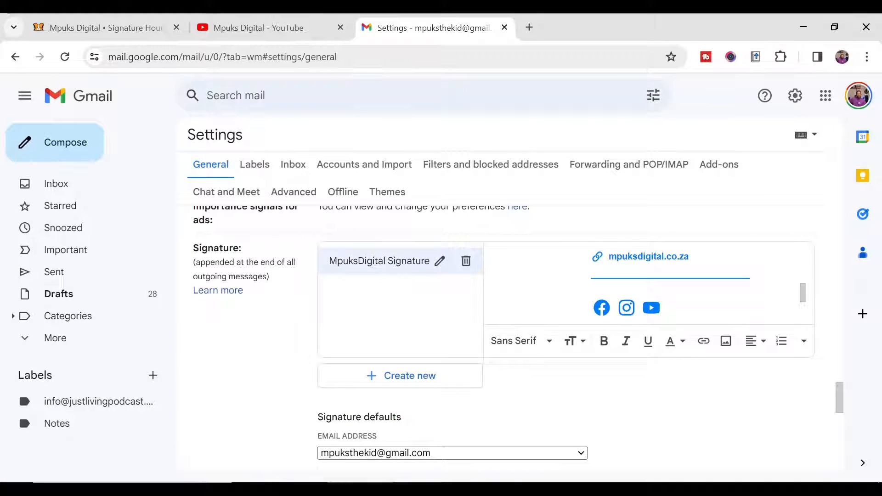
pyautogui.scroll(2, 484, 302)
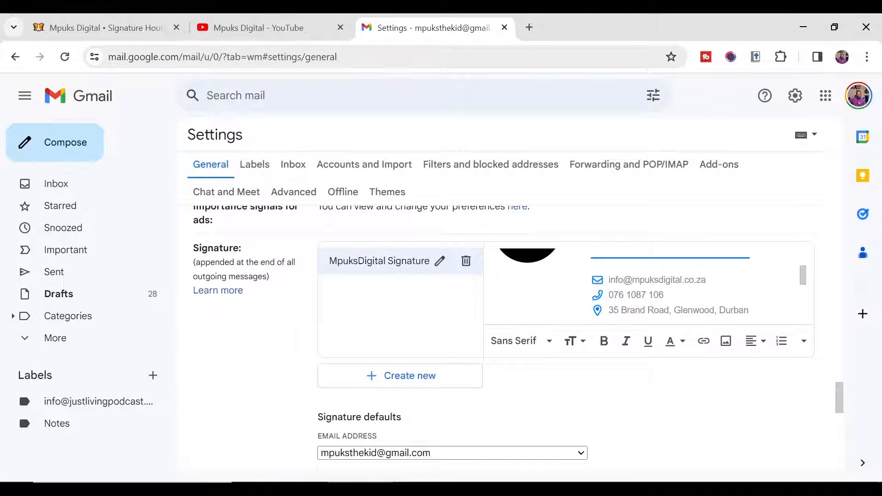
pyautogui.scroll(-1, 643, 285)
pyautogui.scroll(3, 643, 285)
pyautogui.scroll(-3, 643, 285)
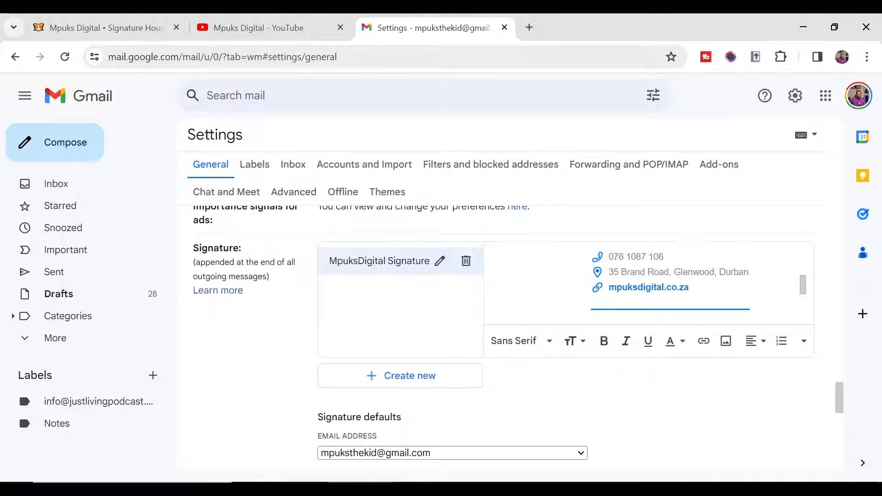
pyautogui.scroll(3, 643, 285)
pyautogui.scroll(-3, 644, 285)
pyautogui.scroll(-3, 459, 319)
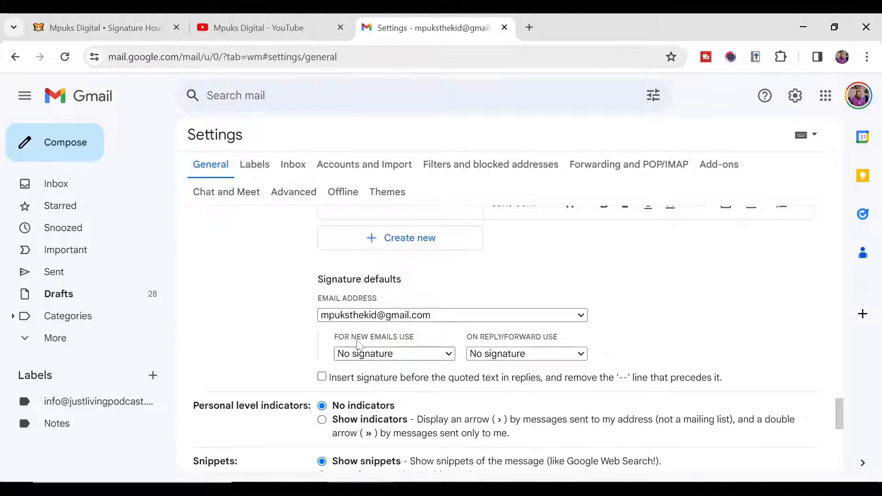
# Step: Make MpuksDigital Signature the default for new emails and for replies/forwards, and save the changes
pyautogui.click(392, 354)
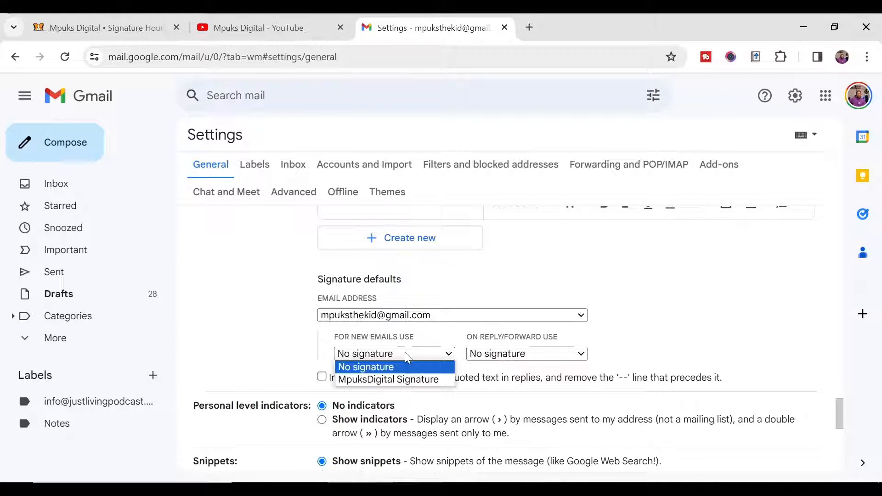
pyautogui.click(412, 379)
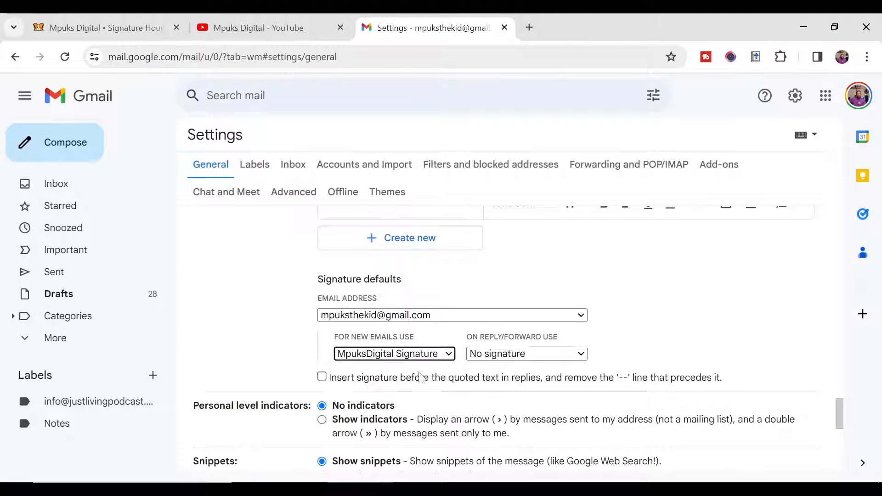
pyautogui.click(496, 355)
pyautogui.click(505, 379)
pyautogui.scroll(-10, 450, 344)
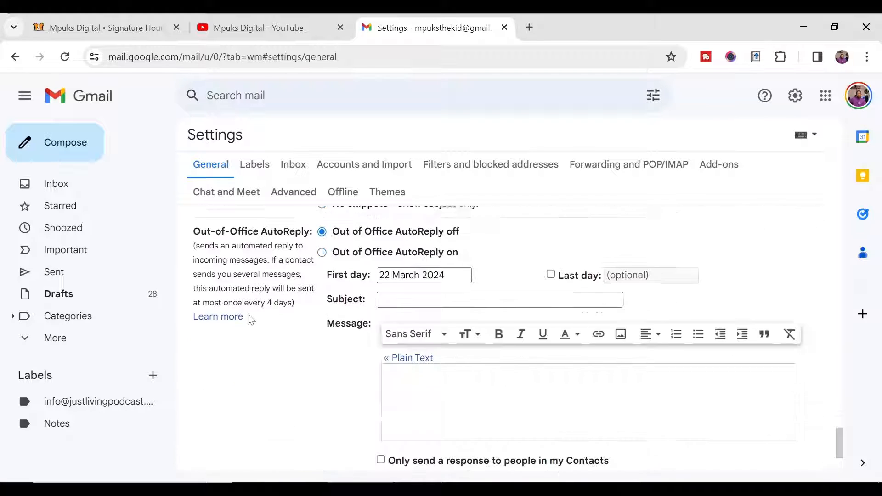
pyautogui.click(473, 403)
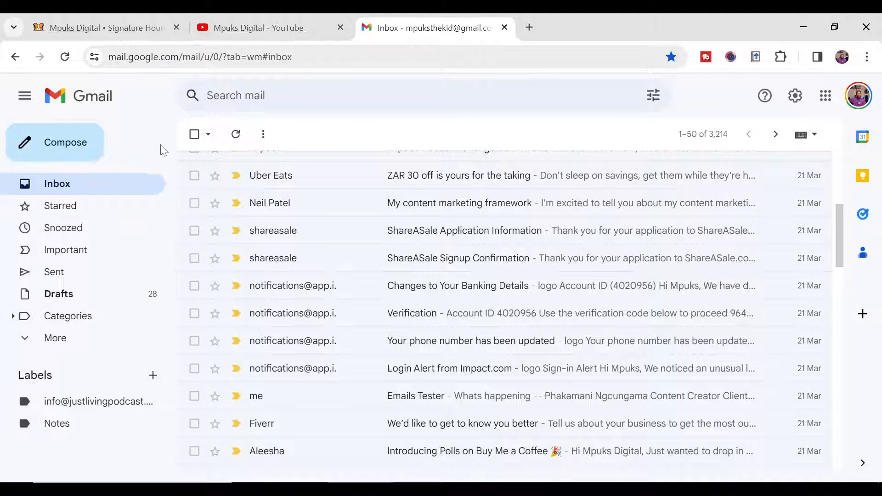
# Step: Start a new Gmail message with a body beginning 'Hey, how', accepting the suggested completion
pyautogui.click(79, 139)
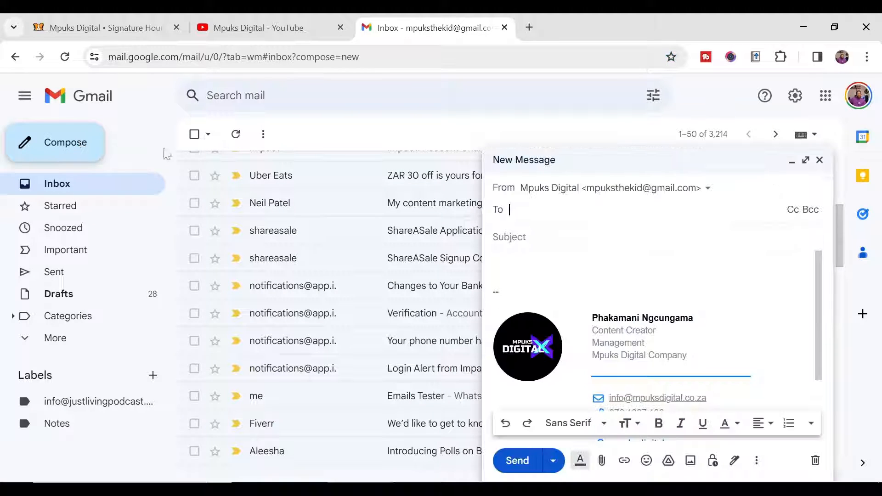
pyautogui.scroll(-3, 657, 299)
pyautogui.scroll(3, 657, 299)
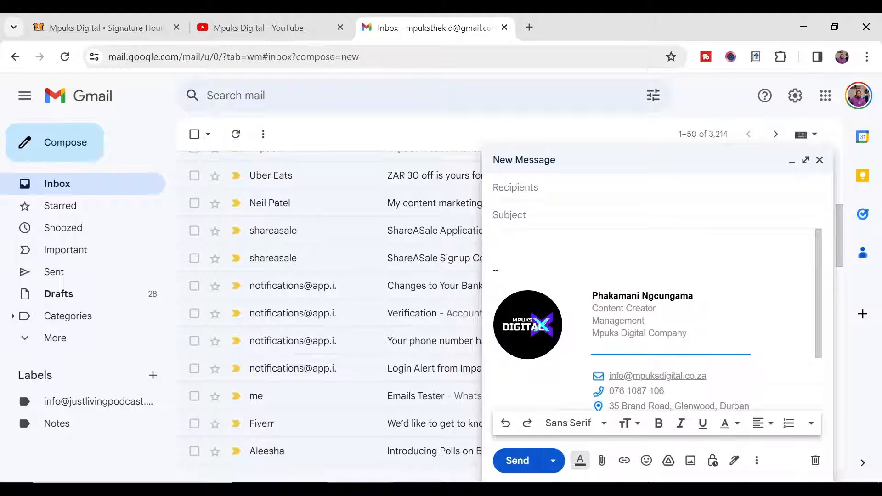
pyautogui.write('Hey, how')
pyautogui.press('Tab')
# Step: Address it to the admin recipient, subject 'Email Signature Tester', and send it
pyautogui.click(557, 189)
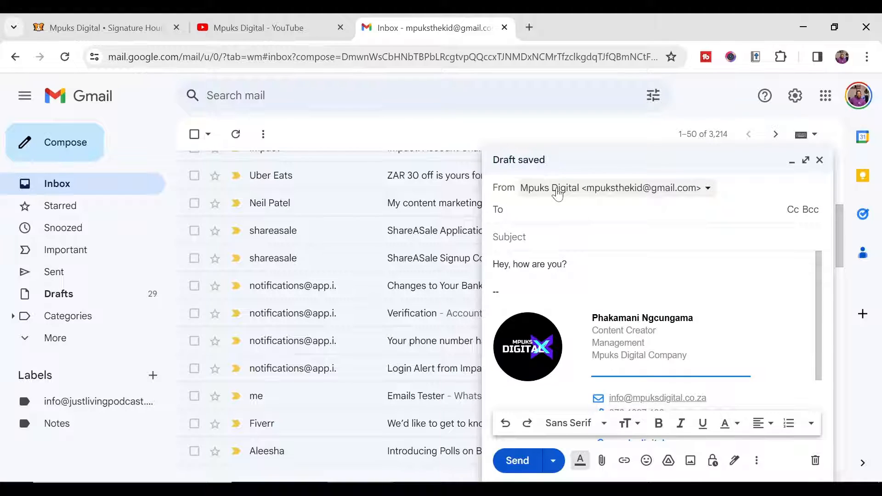
pyautogui.write('admin')
pyautogui.press('Tab')
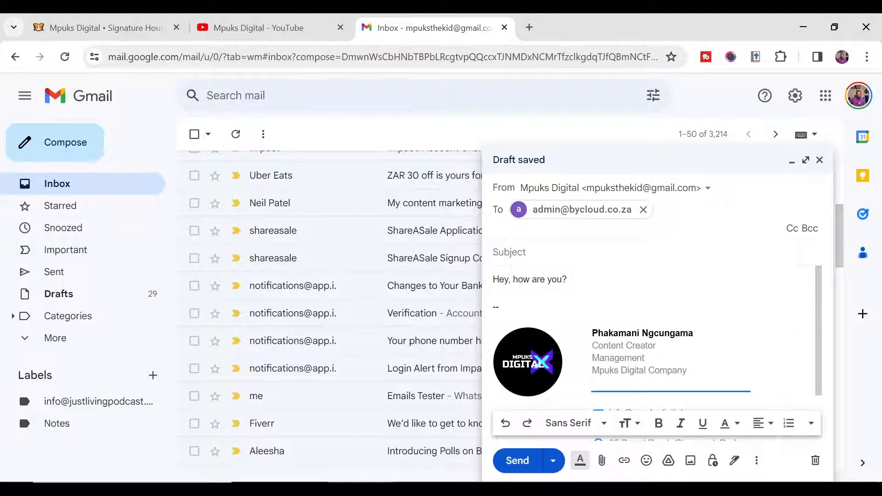
pyautogui.write('E')
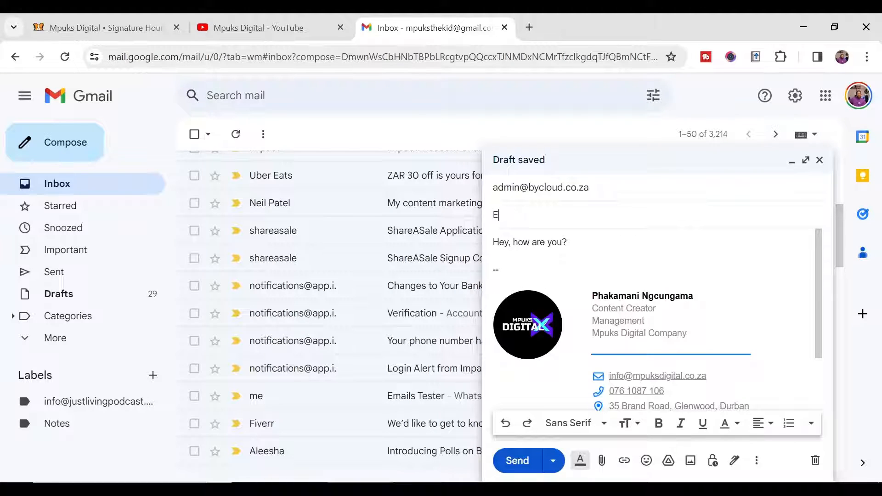
pyautogui.write('mail Signatyre')
pyautogui.press('BackSpace')
pyautogui.press('BackSpace')
pyautogui.press('BackSpace')
pyautogui.press('BackSpace')
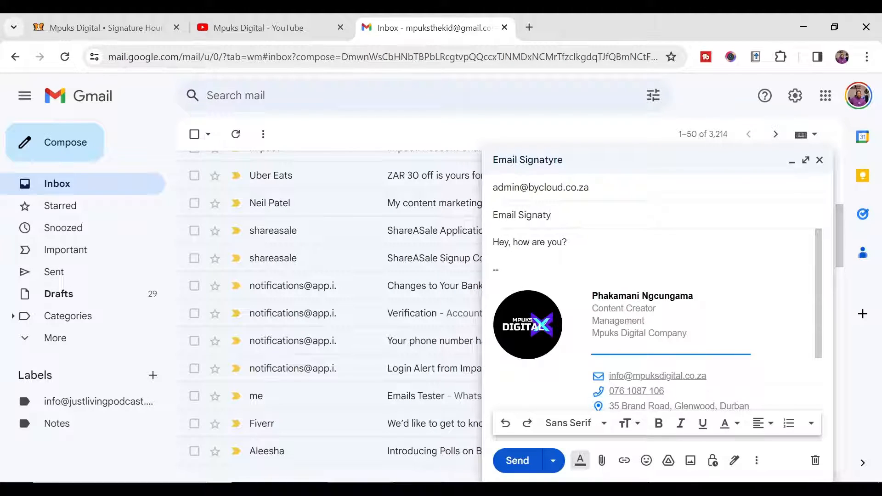
pyautogui.write('ture Tester')
pyautogui.scroll(-3, 656, 331)
pyautogui.scroll(3, 657, 330)
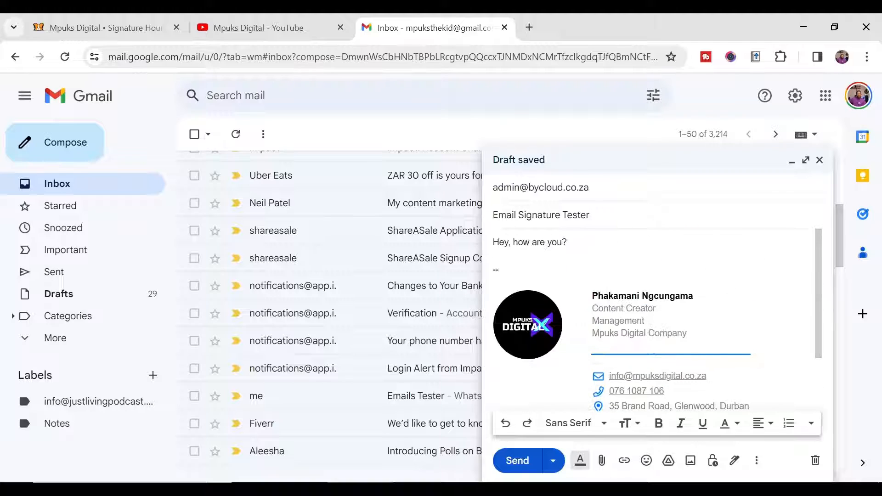
pyautogui.click(517, 461)
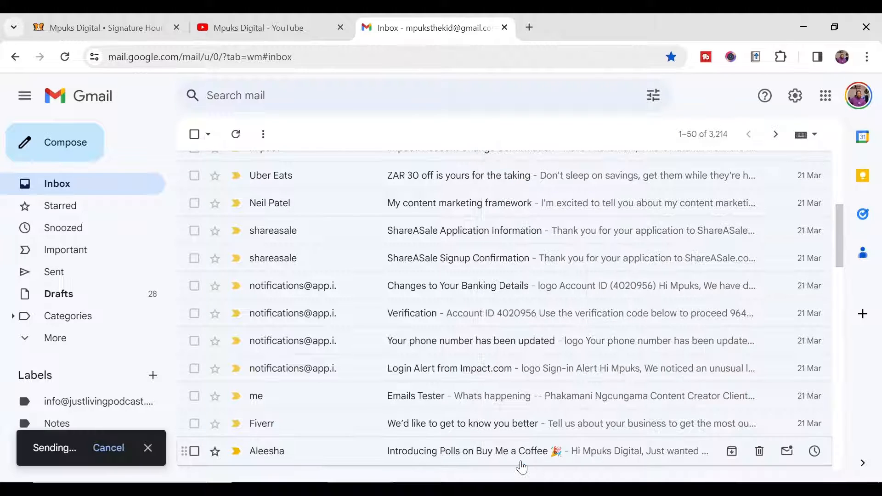
# Step: In a new tab, log in to webmail and open the Email Signature Tester message
pyautogui.click(528, 27)
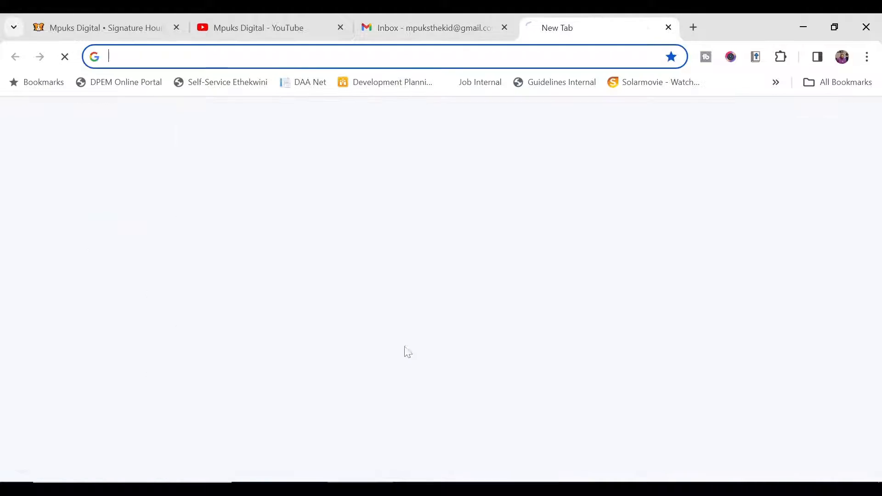
pyautogui.write('webmail.bycloud.co.za')
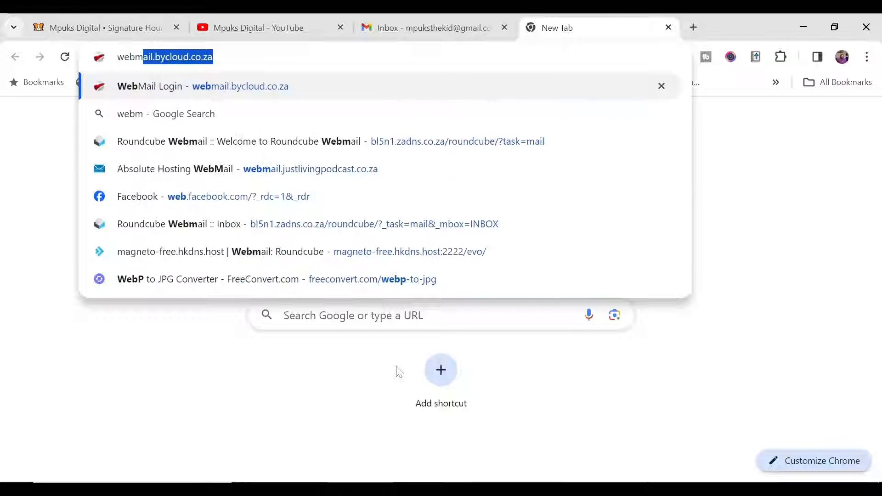
pyautogui.press('Return')
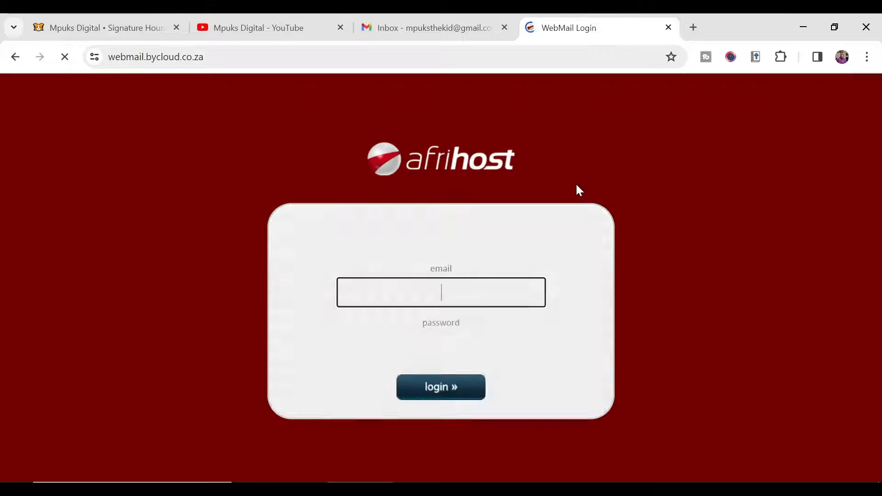
pyautogui.click(485, 386)
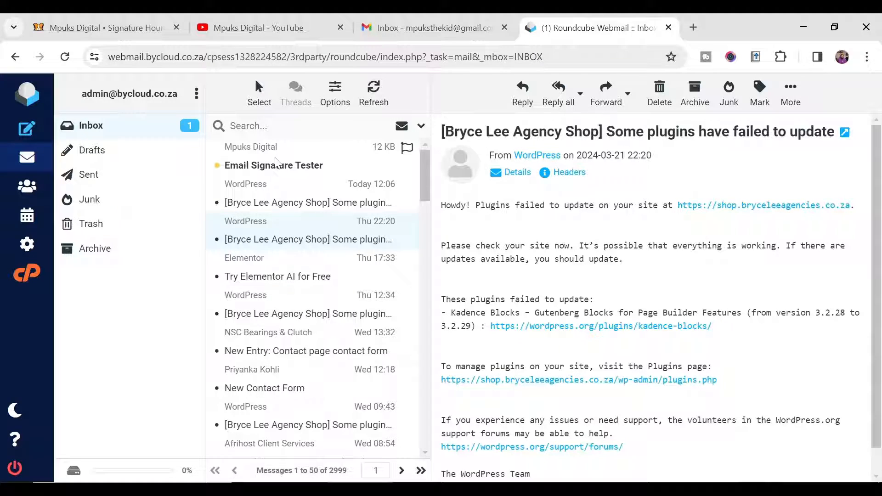
pyautogui.click(275, 163)
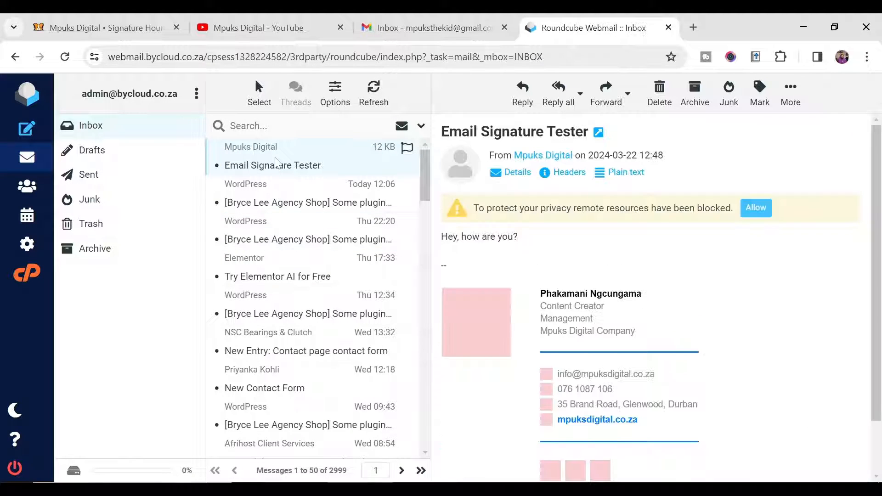
# Step: Allow remote images, review the signature's name and title, and try its mpuksdigital.co.za link
pyautogui.moveTo(501, 208); pyautogui.dragTo(715, 208)
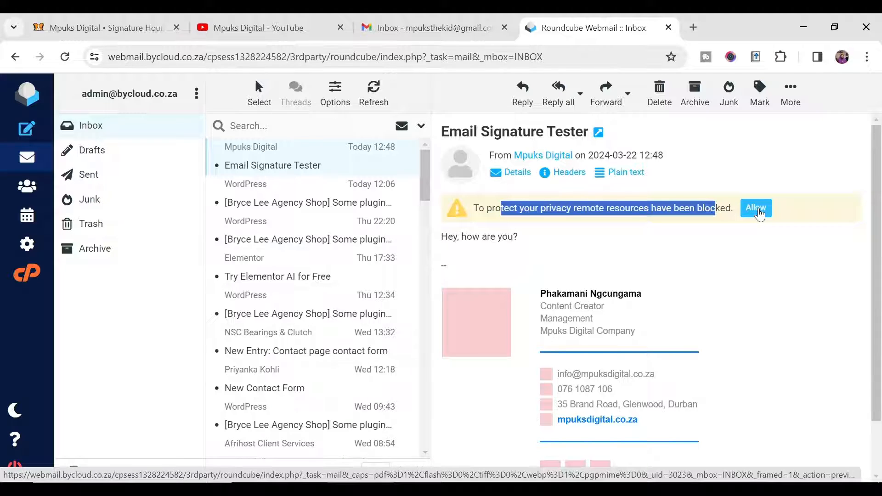
pyautogui.click(757, 211)
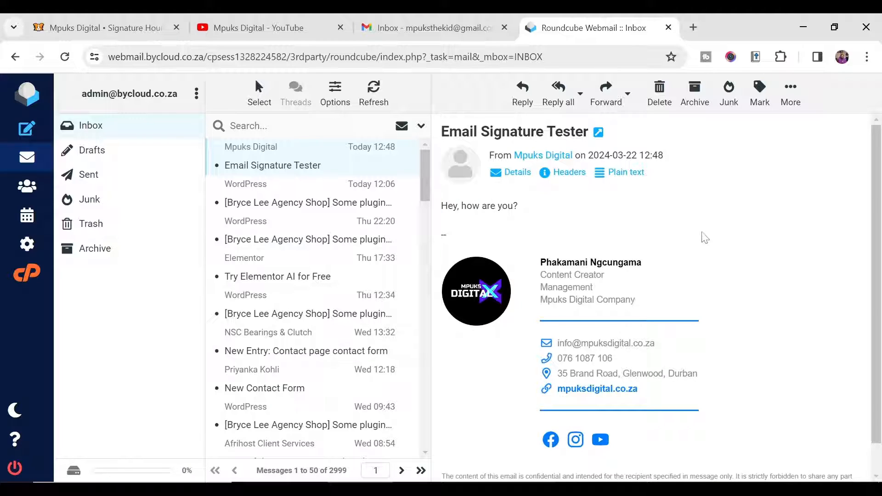
pyautogui.scroll(-1, 689, 244)
pyautogui.scroll(1, 645, 264)
pyautogui.scroll(-1, 654, 229)
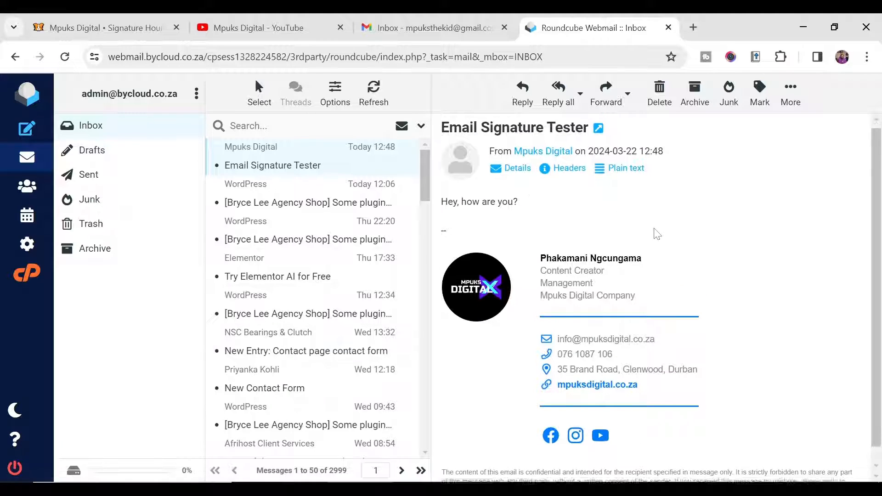
pyautogui.scroll(-1, 656, 232)
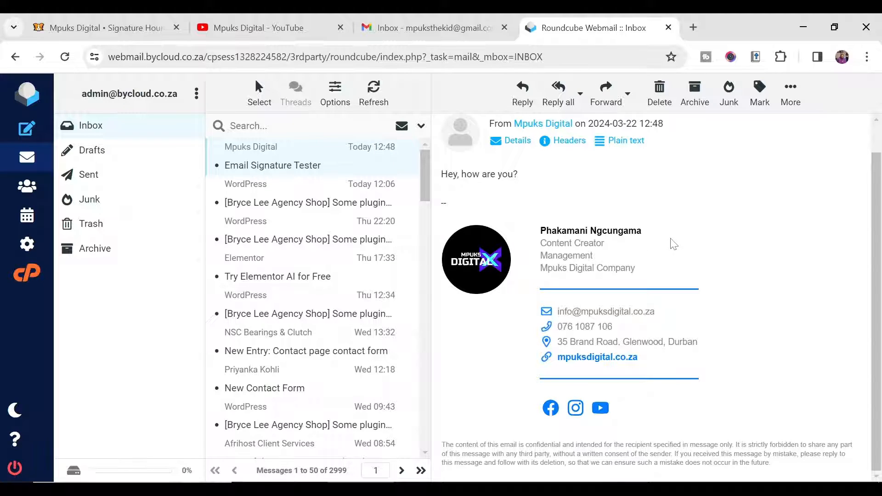
pyautogui.scroll(1, 675, 245)
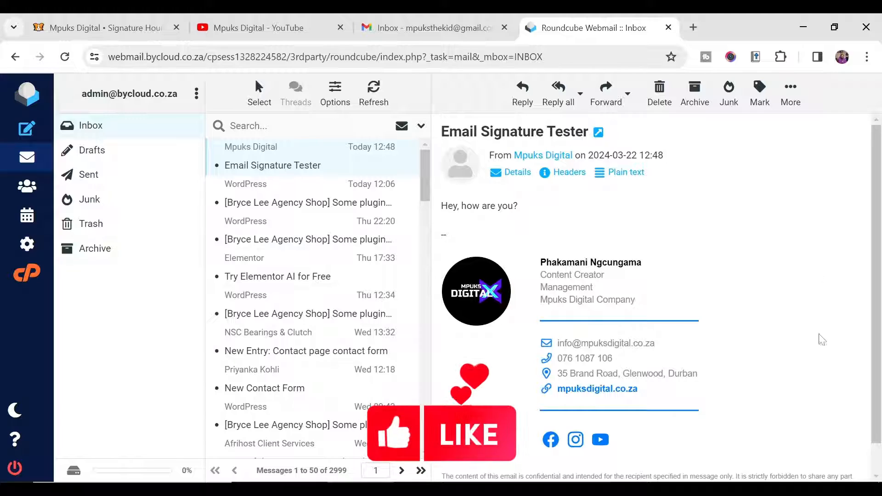
pyautogui.moveTo(547, 262)
pyautogui.mouseDown()
pyautogui.moveTo(618, 263)
pyautogui.moveTo(574, 275)
pyautogui.mouseUp()
pyautogui.moveTo(565, 274)
pyautogui.mouseDown()
pyautogui.moveTo(605, 275)
pyautogui.moveTo(602, 288)
pyautogui.mouseUp()
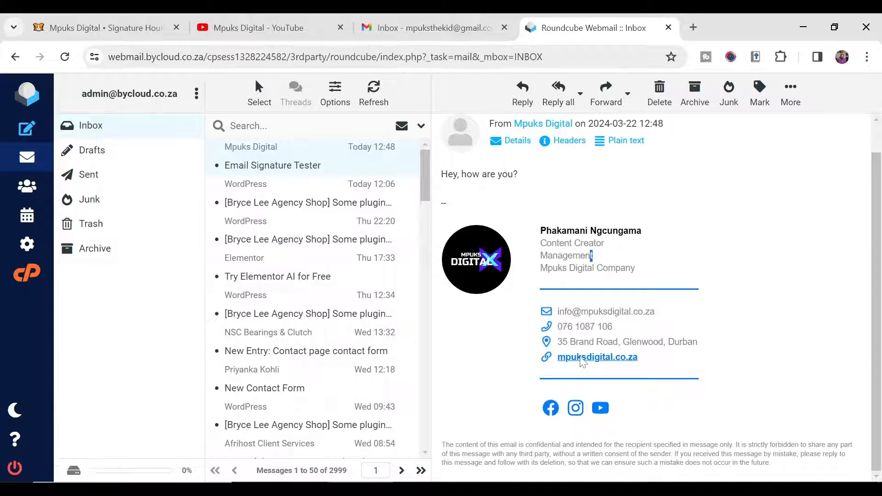
pyautogui.click(584, 363)
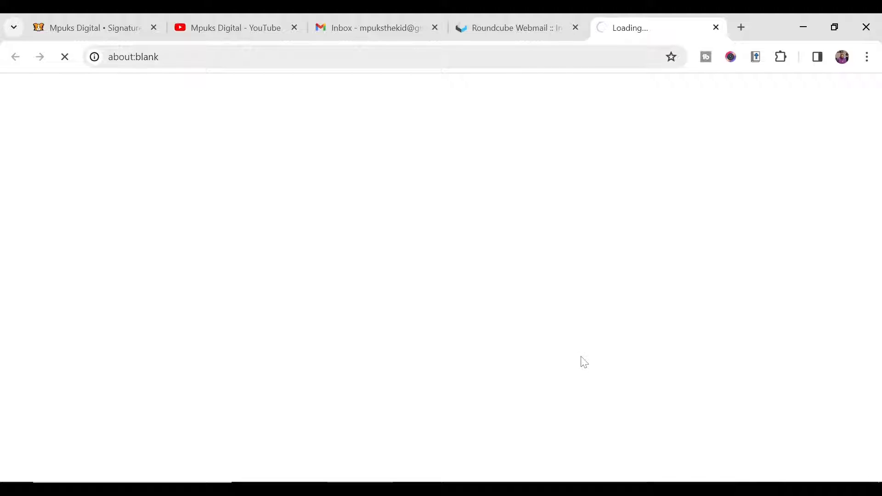
# Step: Close the website tab and test the signature's Facebook and Instagram links
pyautogui.hotkey('ctrl', 'w')
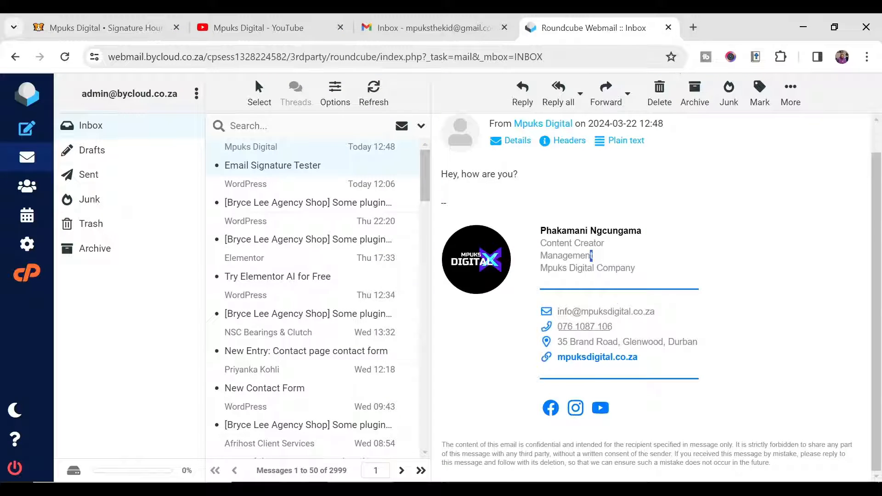
pyautogui.click(551, 409)
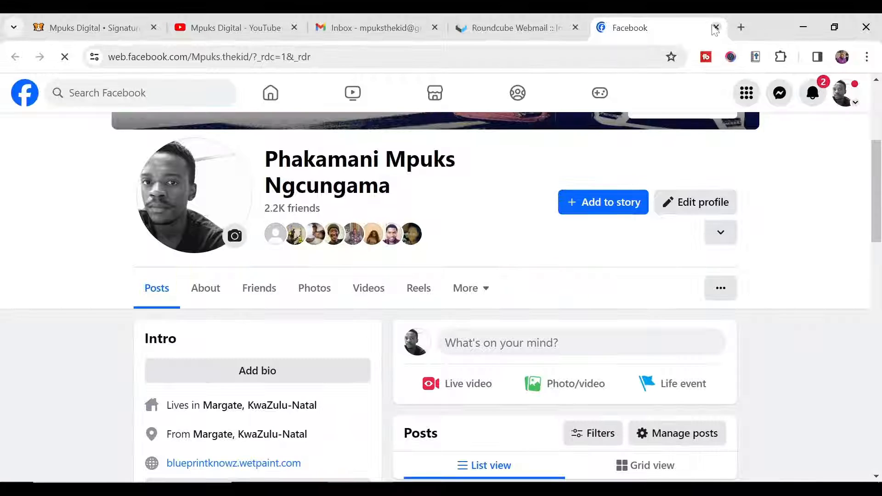
pyautogui.click(715, 27)
pyautogui.click(579, 411)
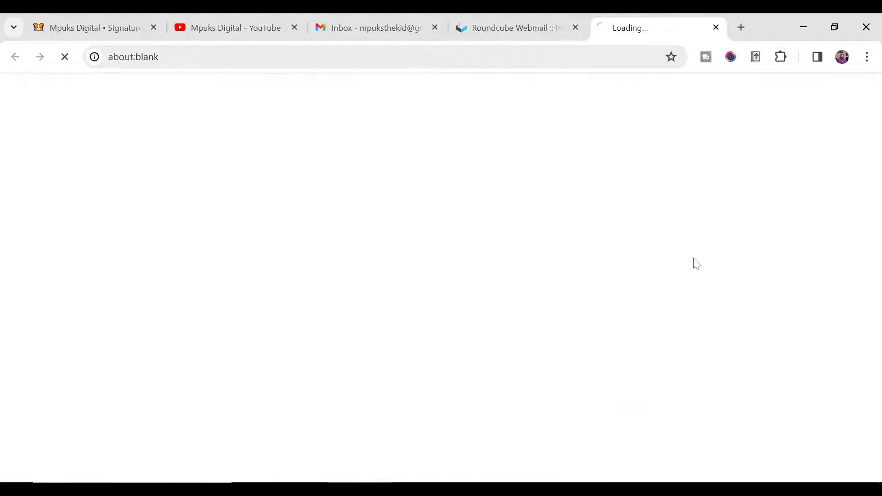
pyautogui.click(518, 29)
# Step: Test the YouTube link, check the Instagram profile, then close the Gmail and webmail tabs
pyautogui.click(600, 413)
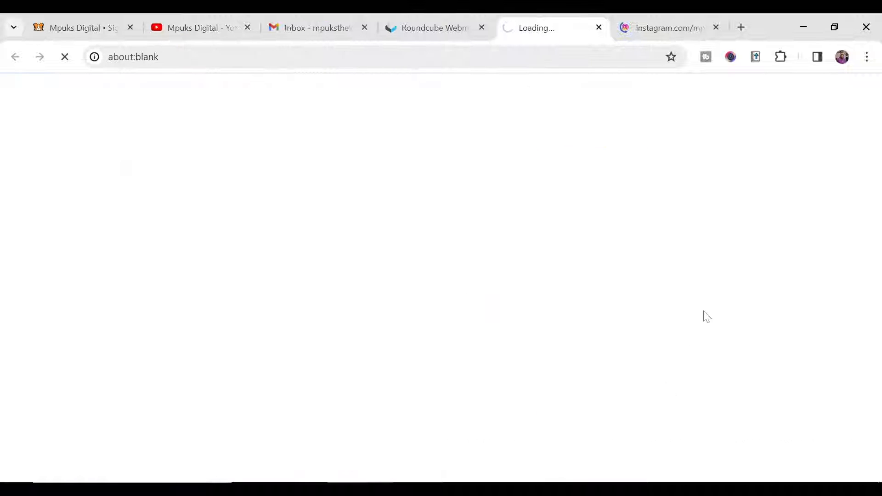
pyautogui.click(677, 39)
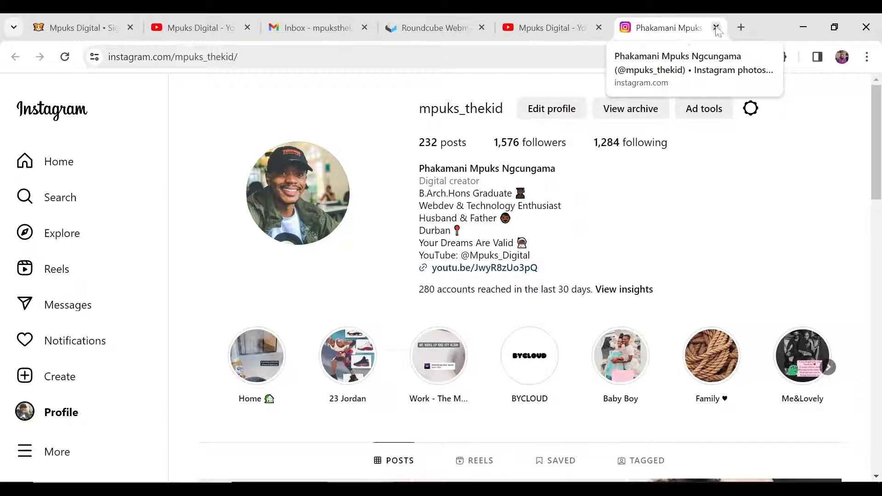
pyautogui.click(716, 29)
pyautogui.scroll(-5, 601, 244)
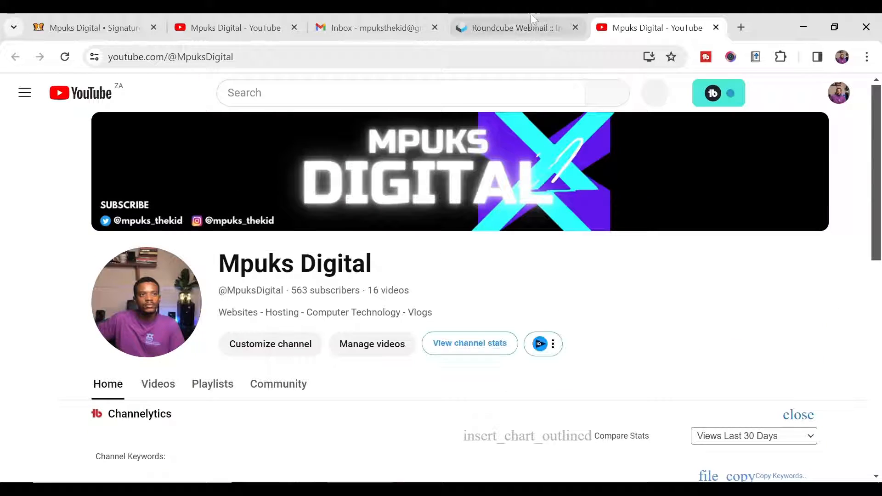
pyautogui.click(510, 28)
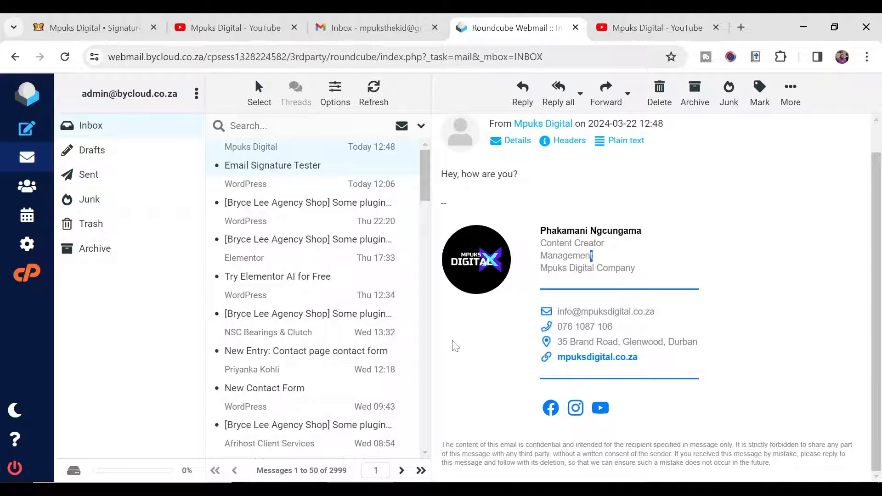
pyautogui.scroll(1, 734, 304)
pyautogui.click(435, 28)
pyautogui.click(434, 28)
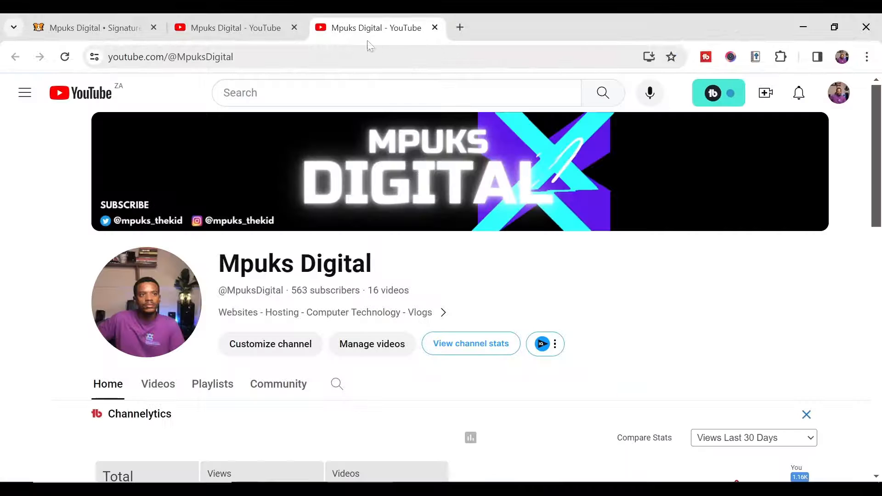
# Step: Back in Signature Hound, dismiss the Gmail install instructions and return to the Signatures dashboard
pyautogui.click(109, 30)
pyautogui.press('Escape')
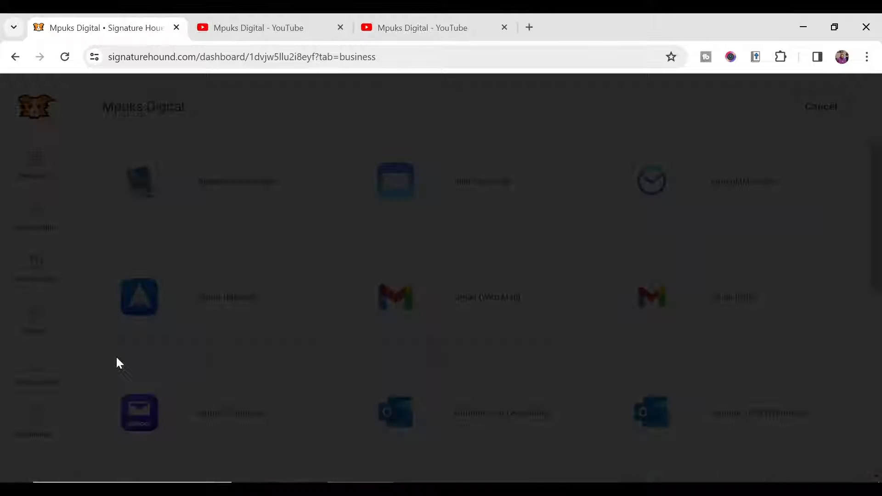
pyautogui.click(30, 174)
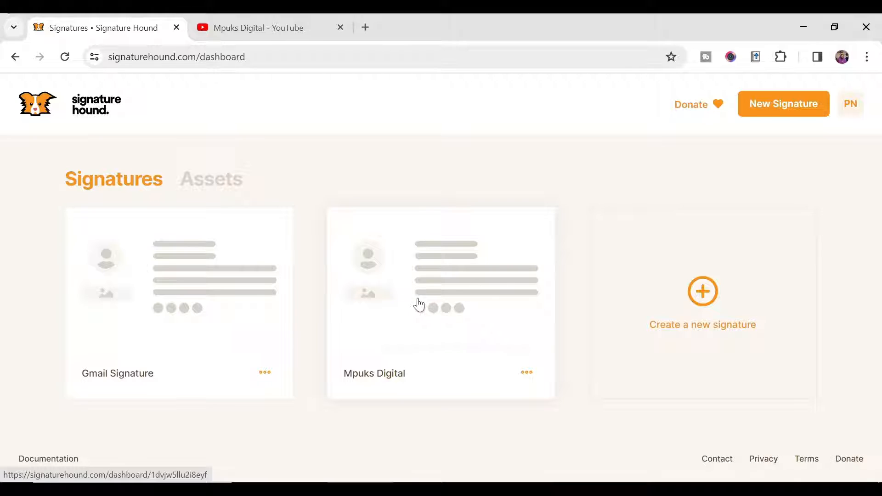
# Step: Open the Mpuks Digital signature and browse its email-client install options
pyautogui.click(437, 286)
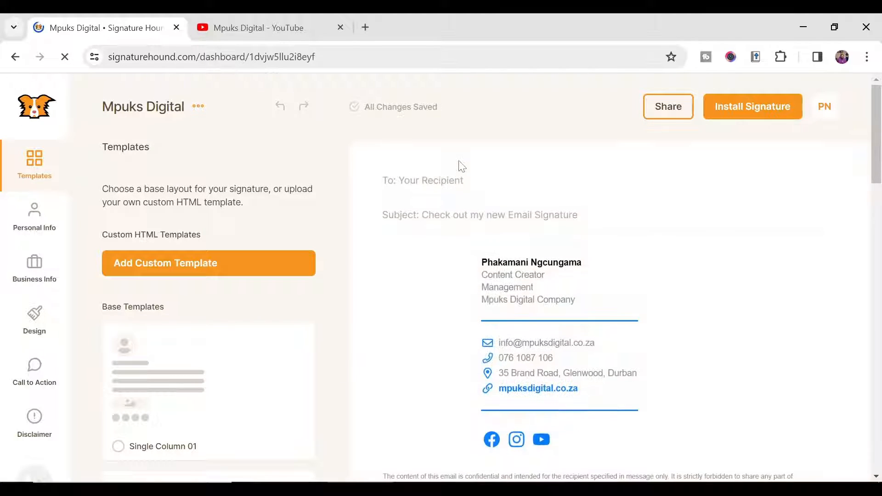
pyautogui.click(750, 112)
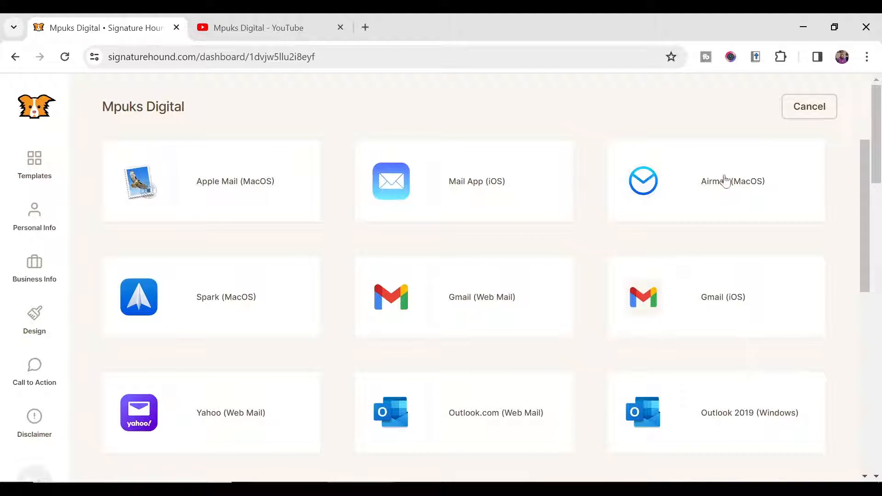
pyautogui.scroll(-7, 616, 293)
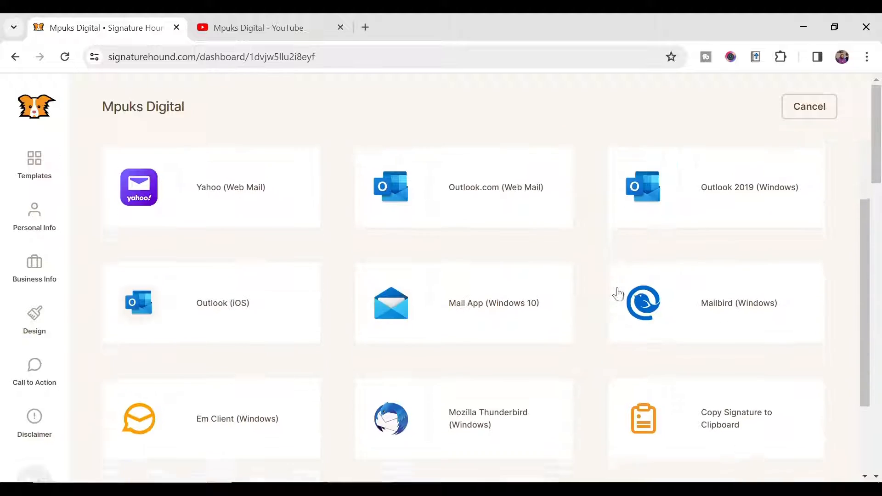